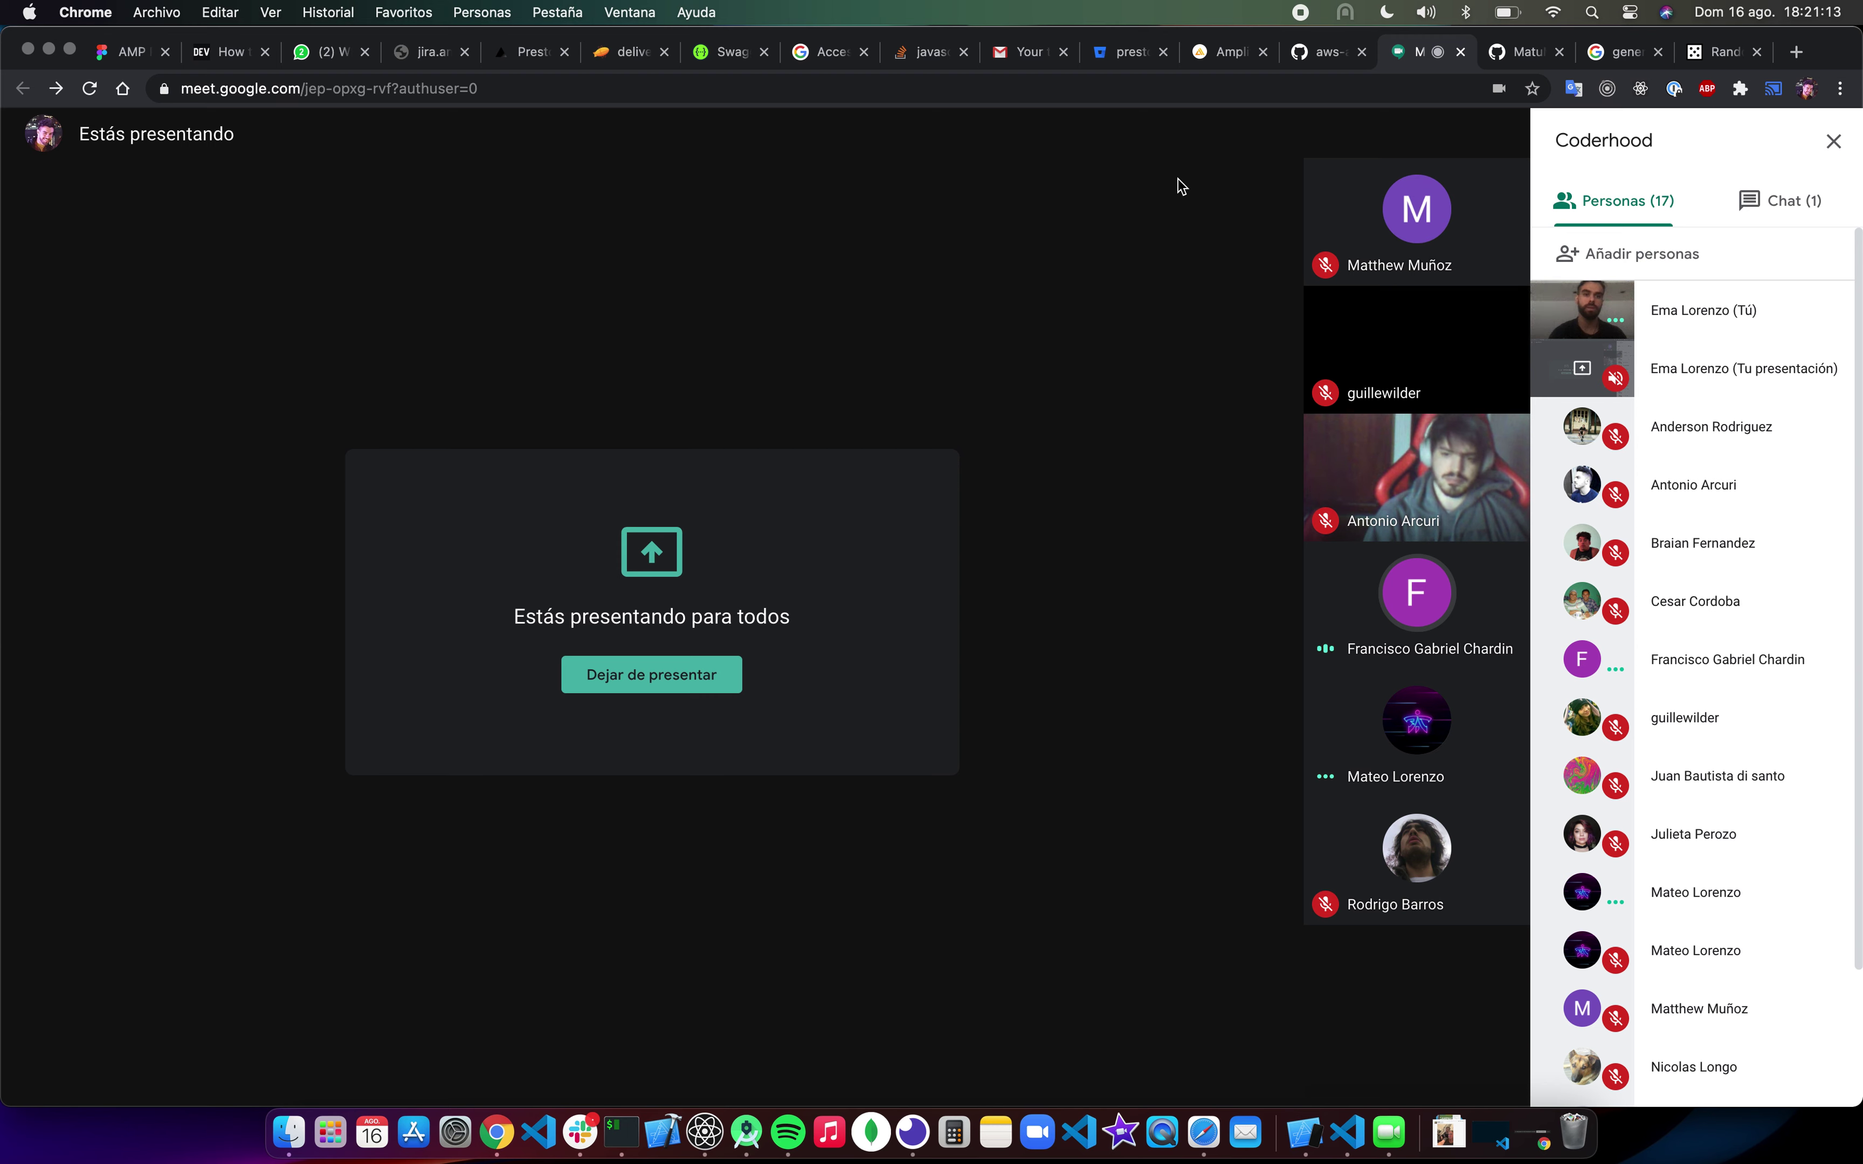
Step: Switch from the Google Meet call to the Clase-de-git-xD repository on GitHub and view its pull requests
{"action": "mouse_move", "coordinate": [1223, 208]}
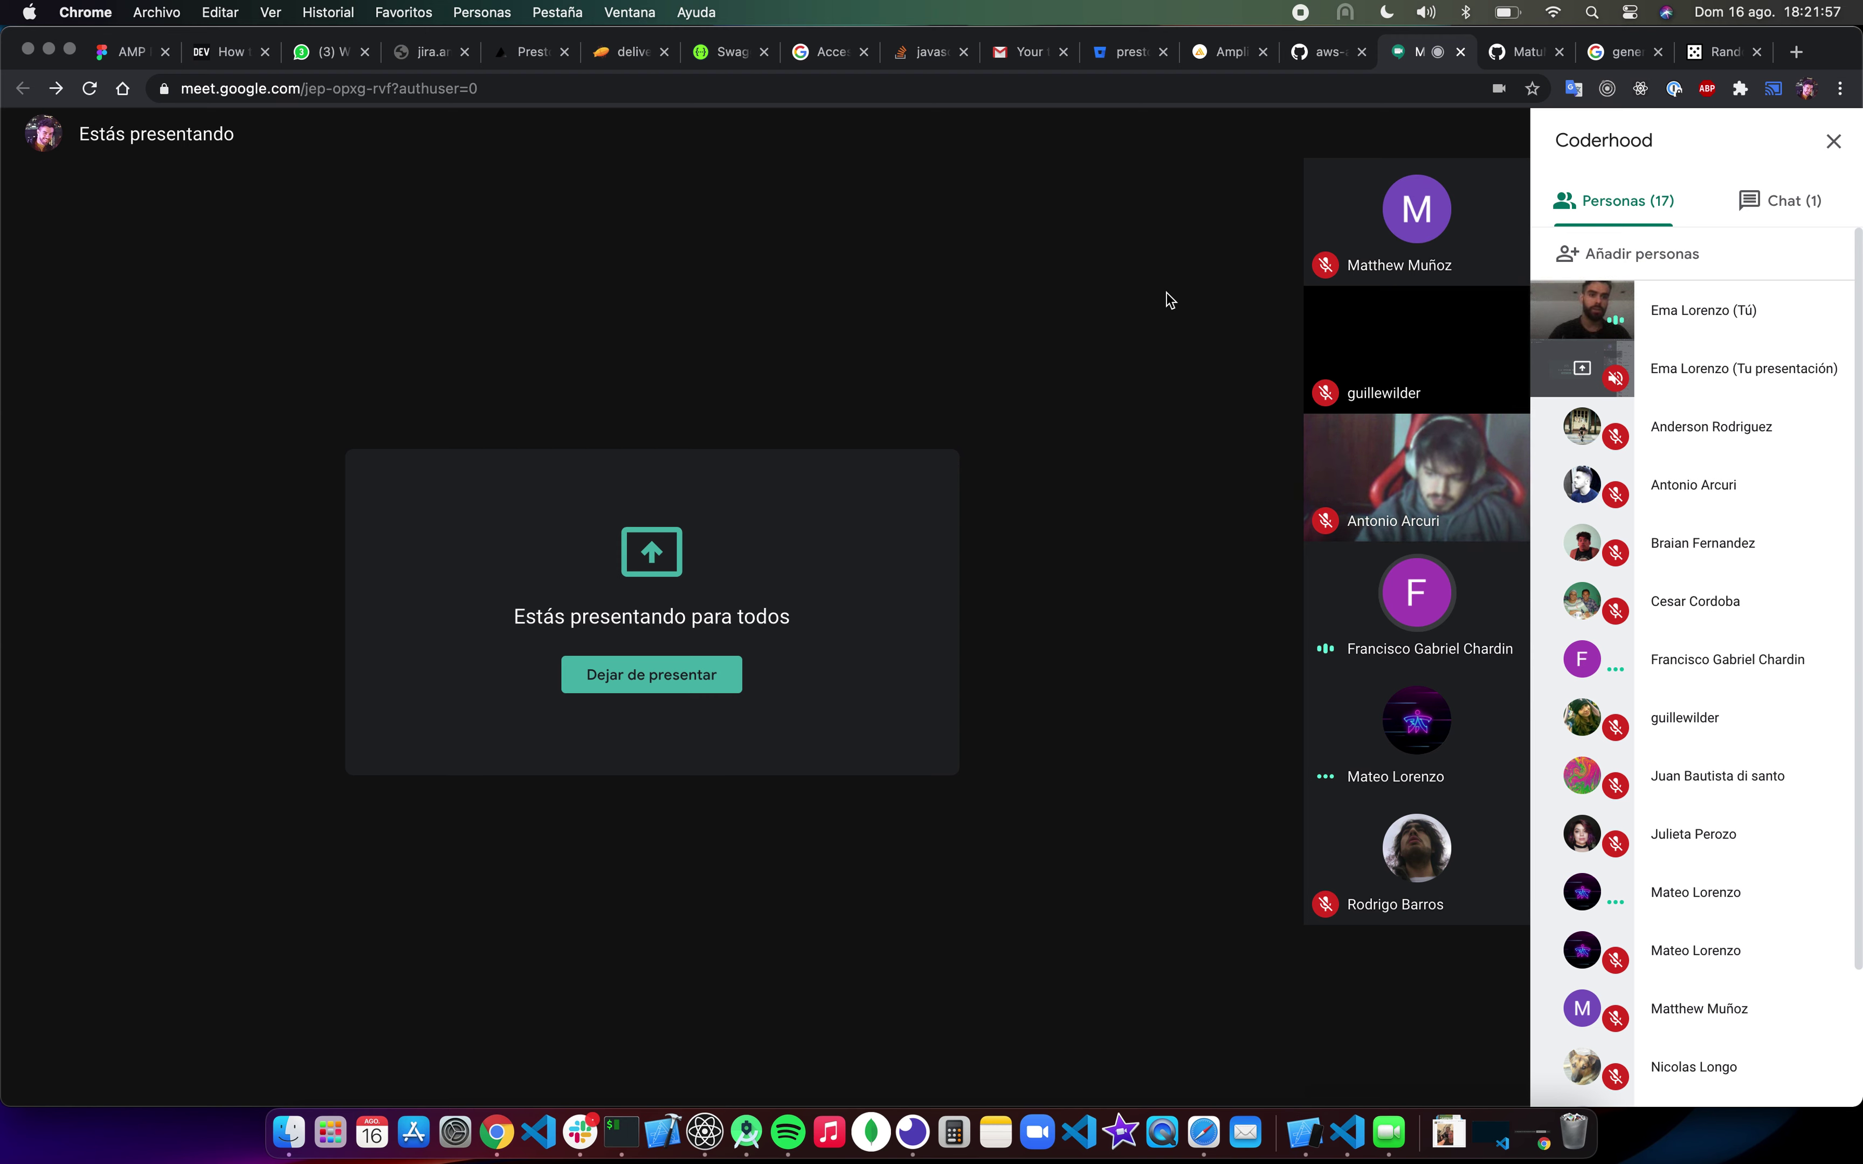
{"action": "key", "text": "ctrl+Tab"}
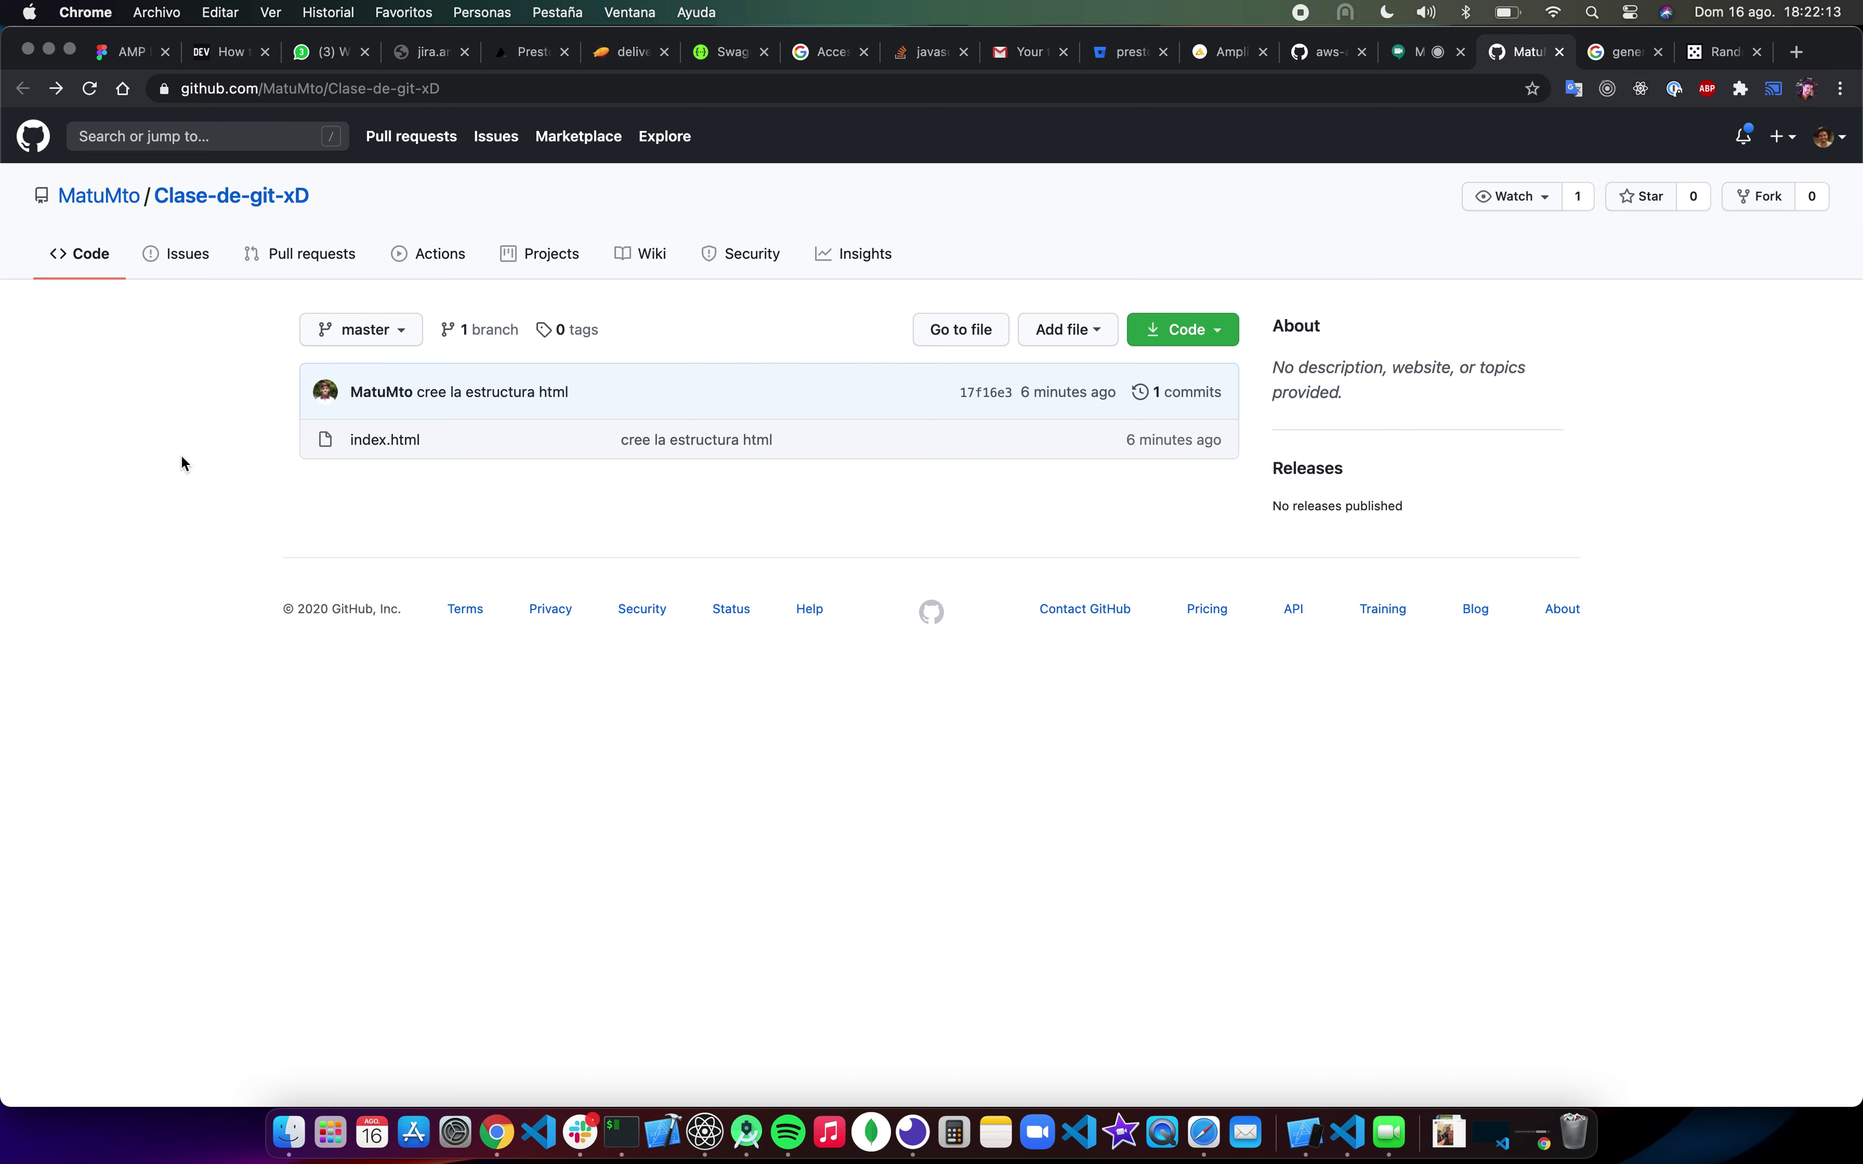
{"action": "left_click", "coordinate": [1420, 52]}
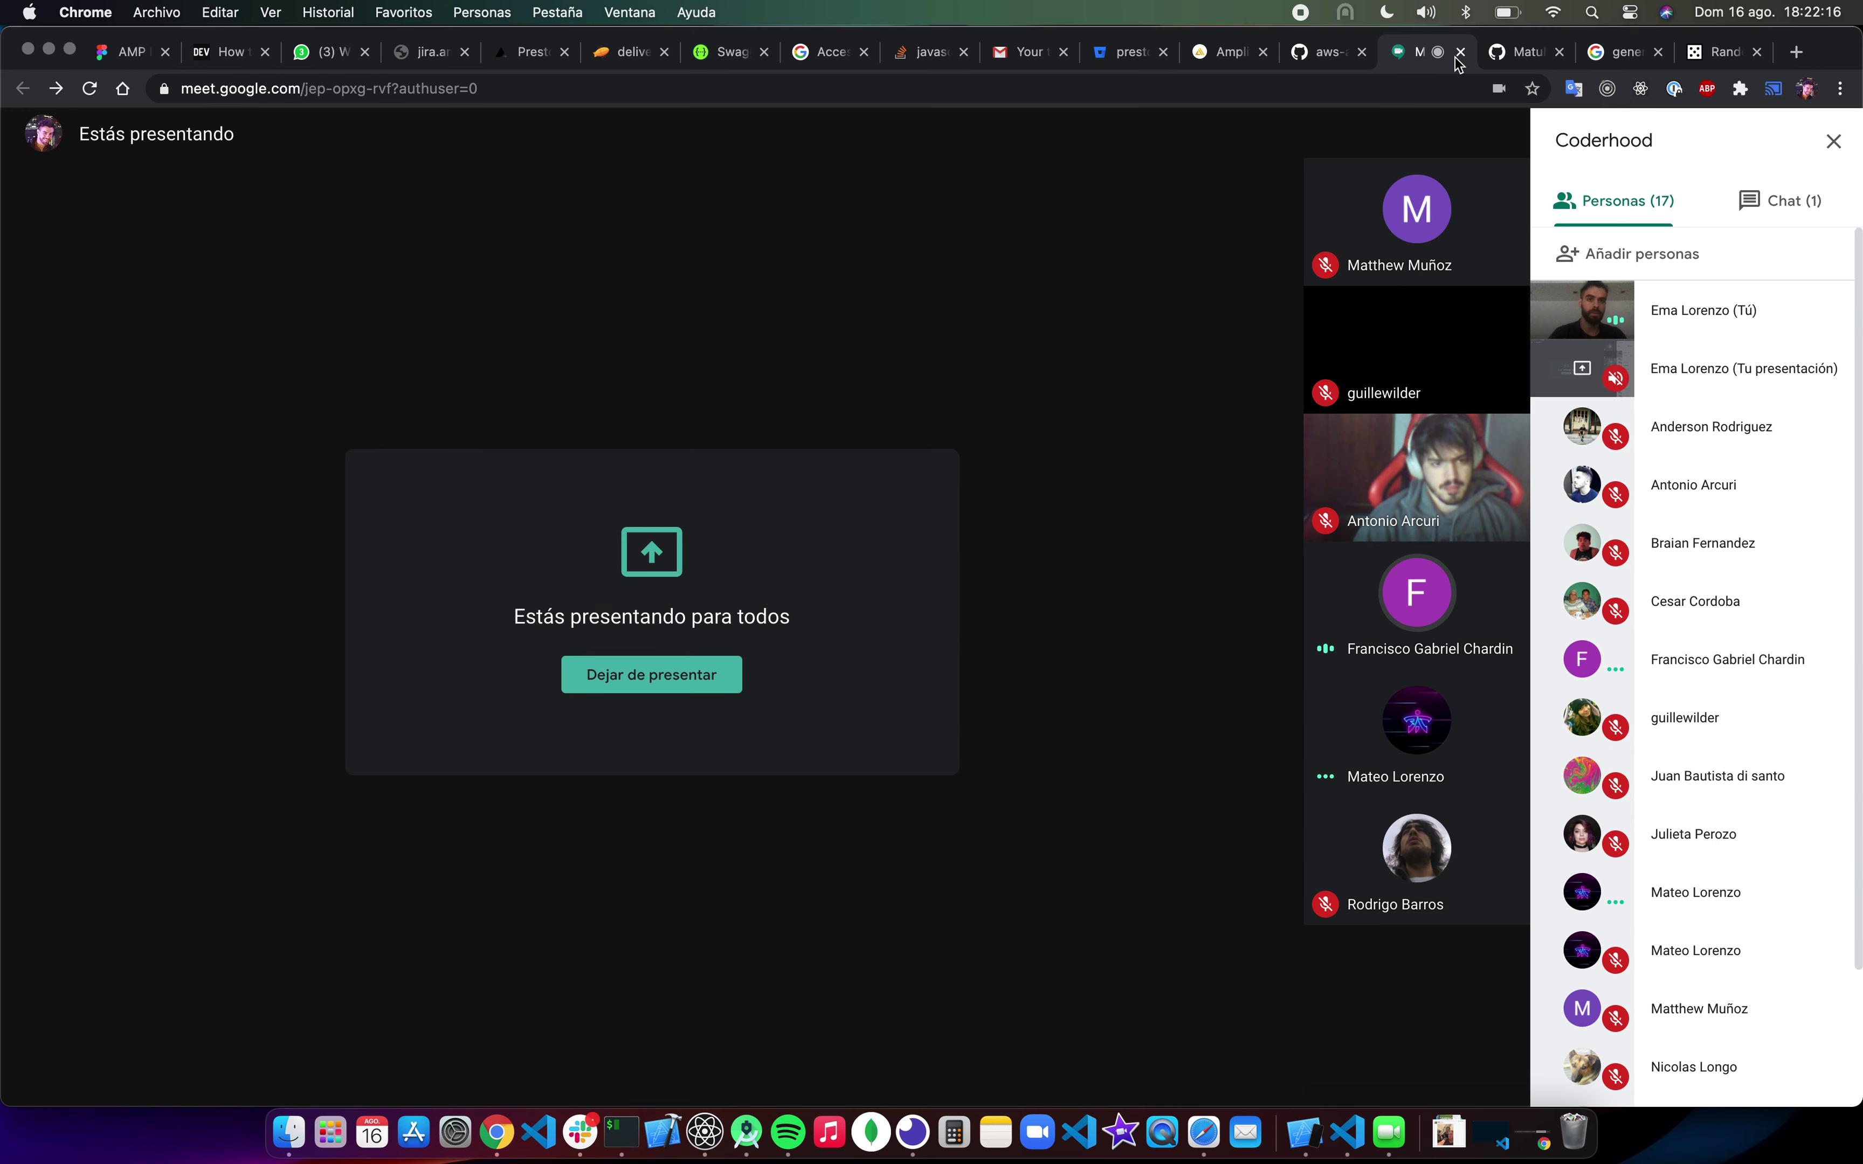
{"action": "left_click", "coordinate": [1529, 54]}
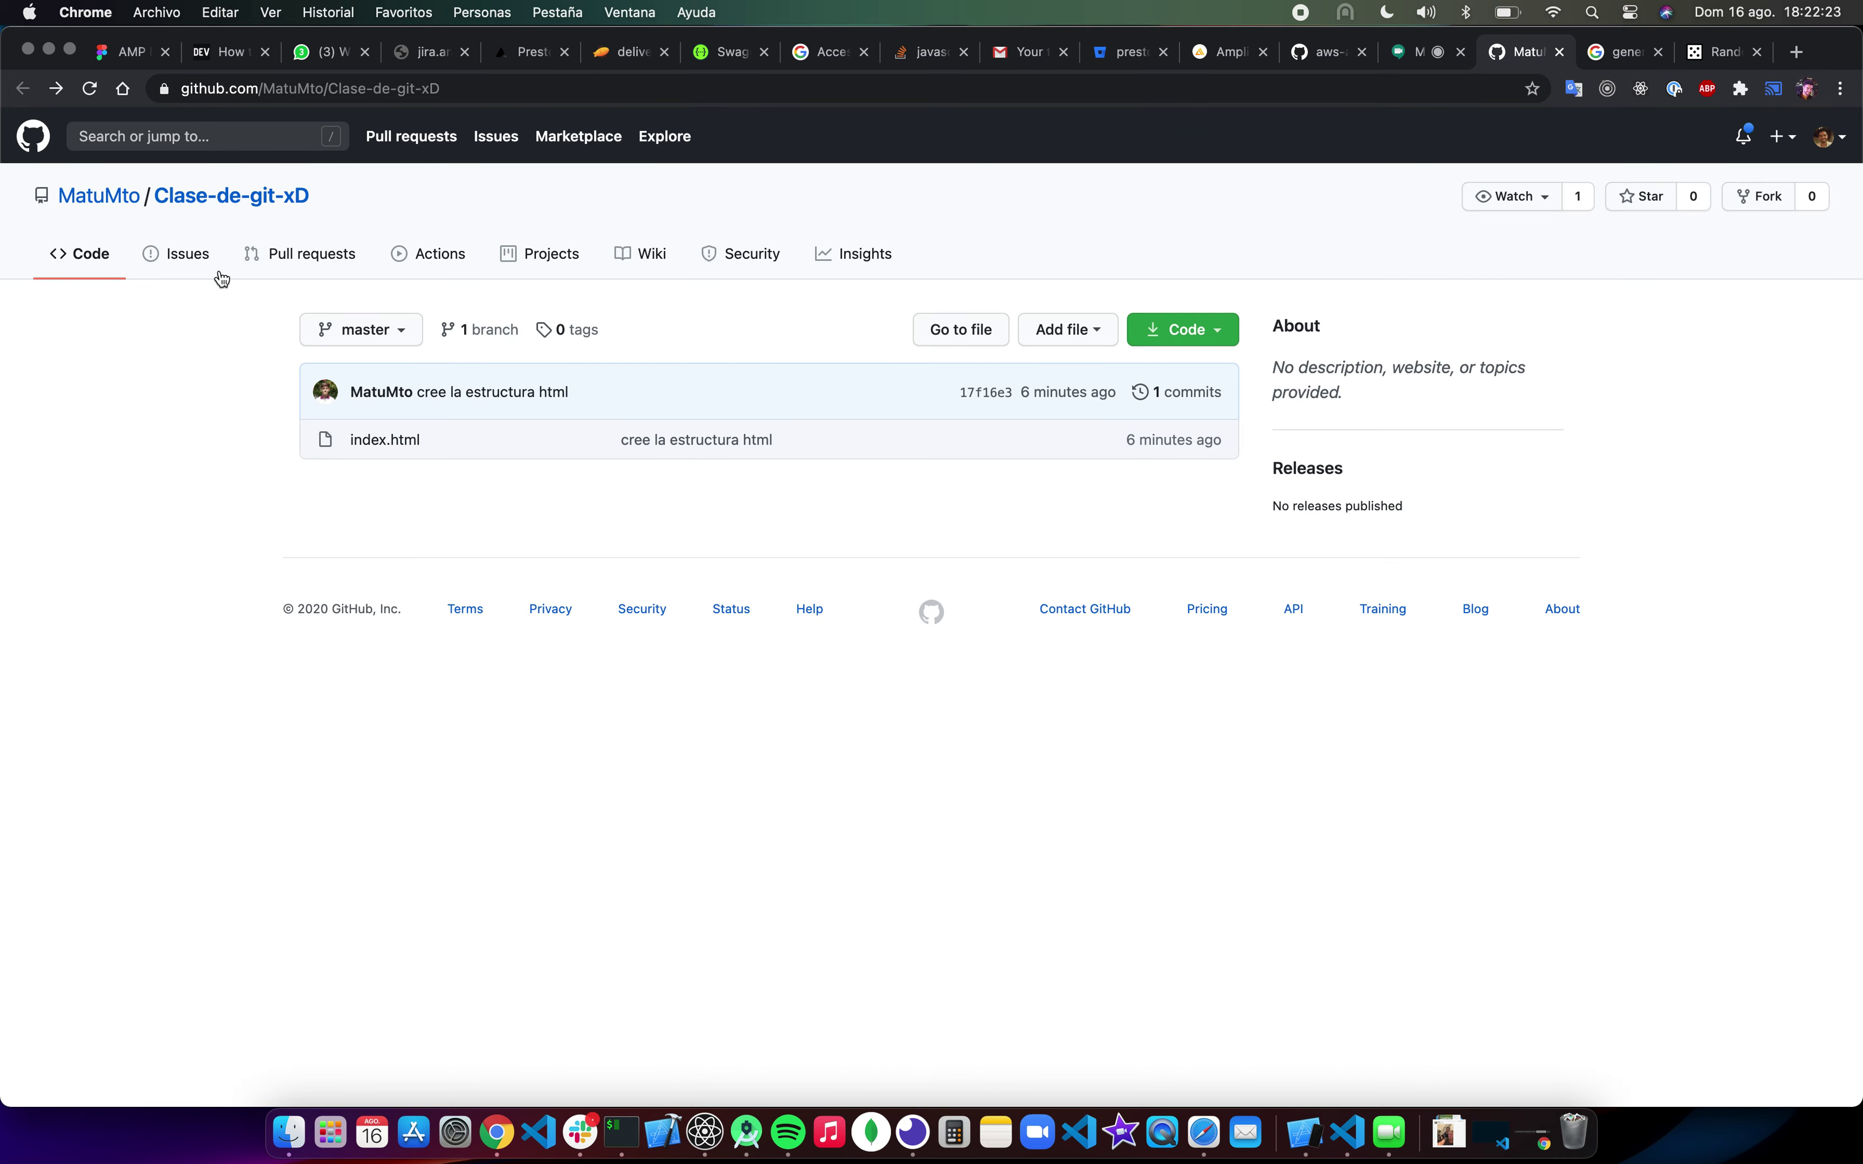
{"action": "left_click", "coordinate": [290, 255]}
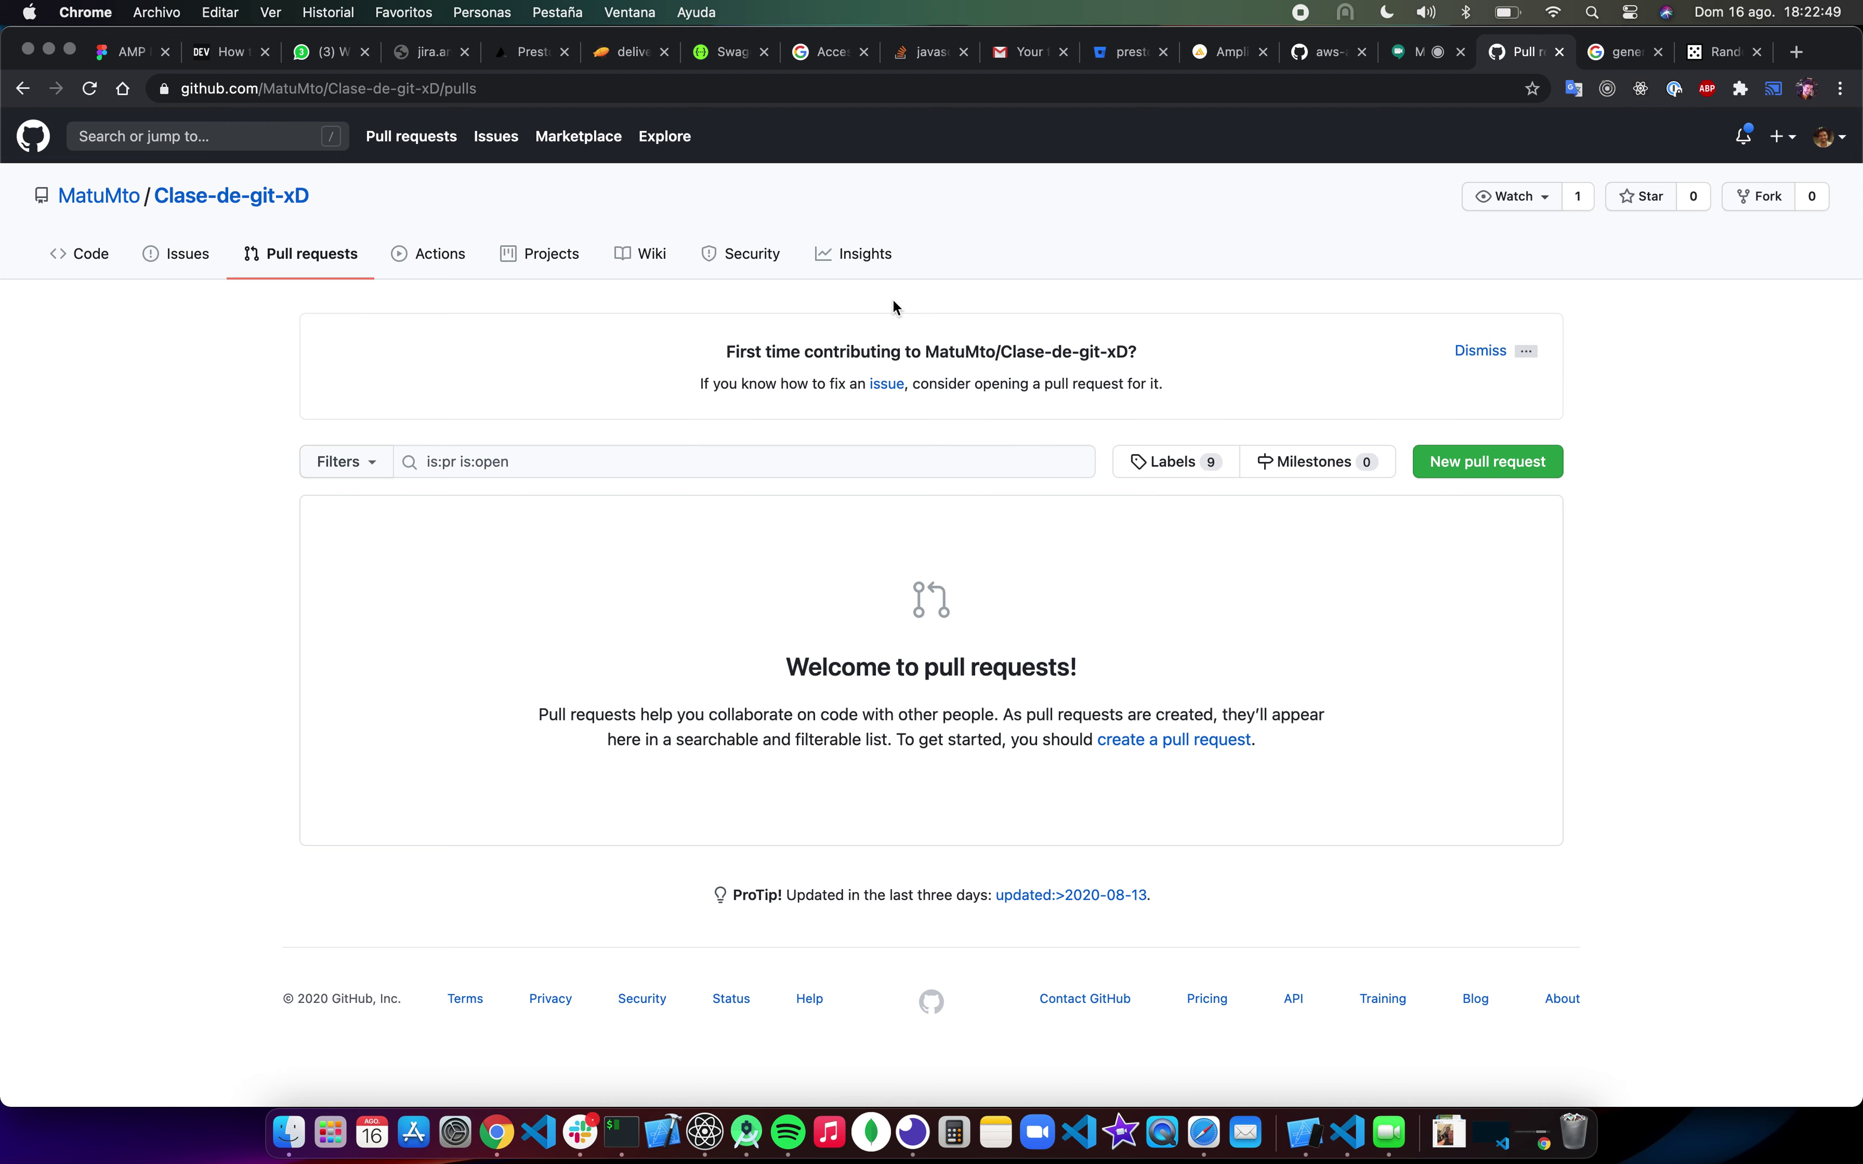
Step: Open your own GitHub profile and look over its pinned repositories and contribution activity
{"action": "left_click", "coordinate": [1827, 140]}
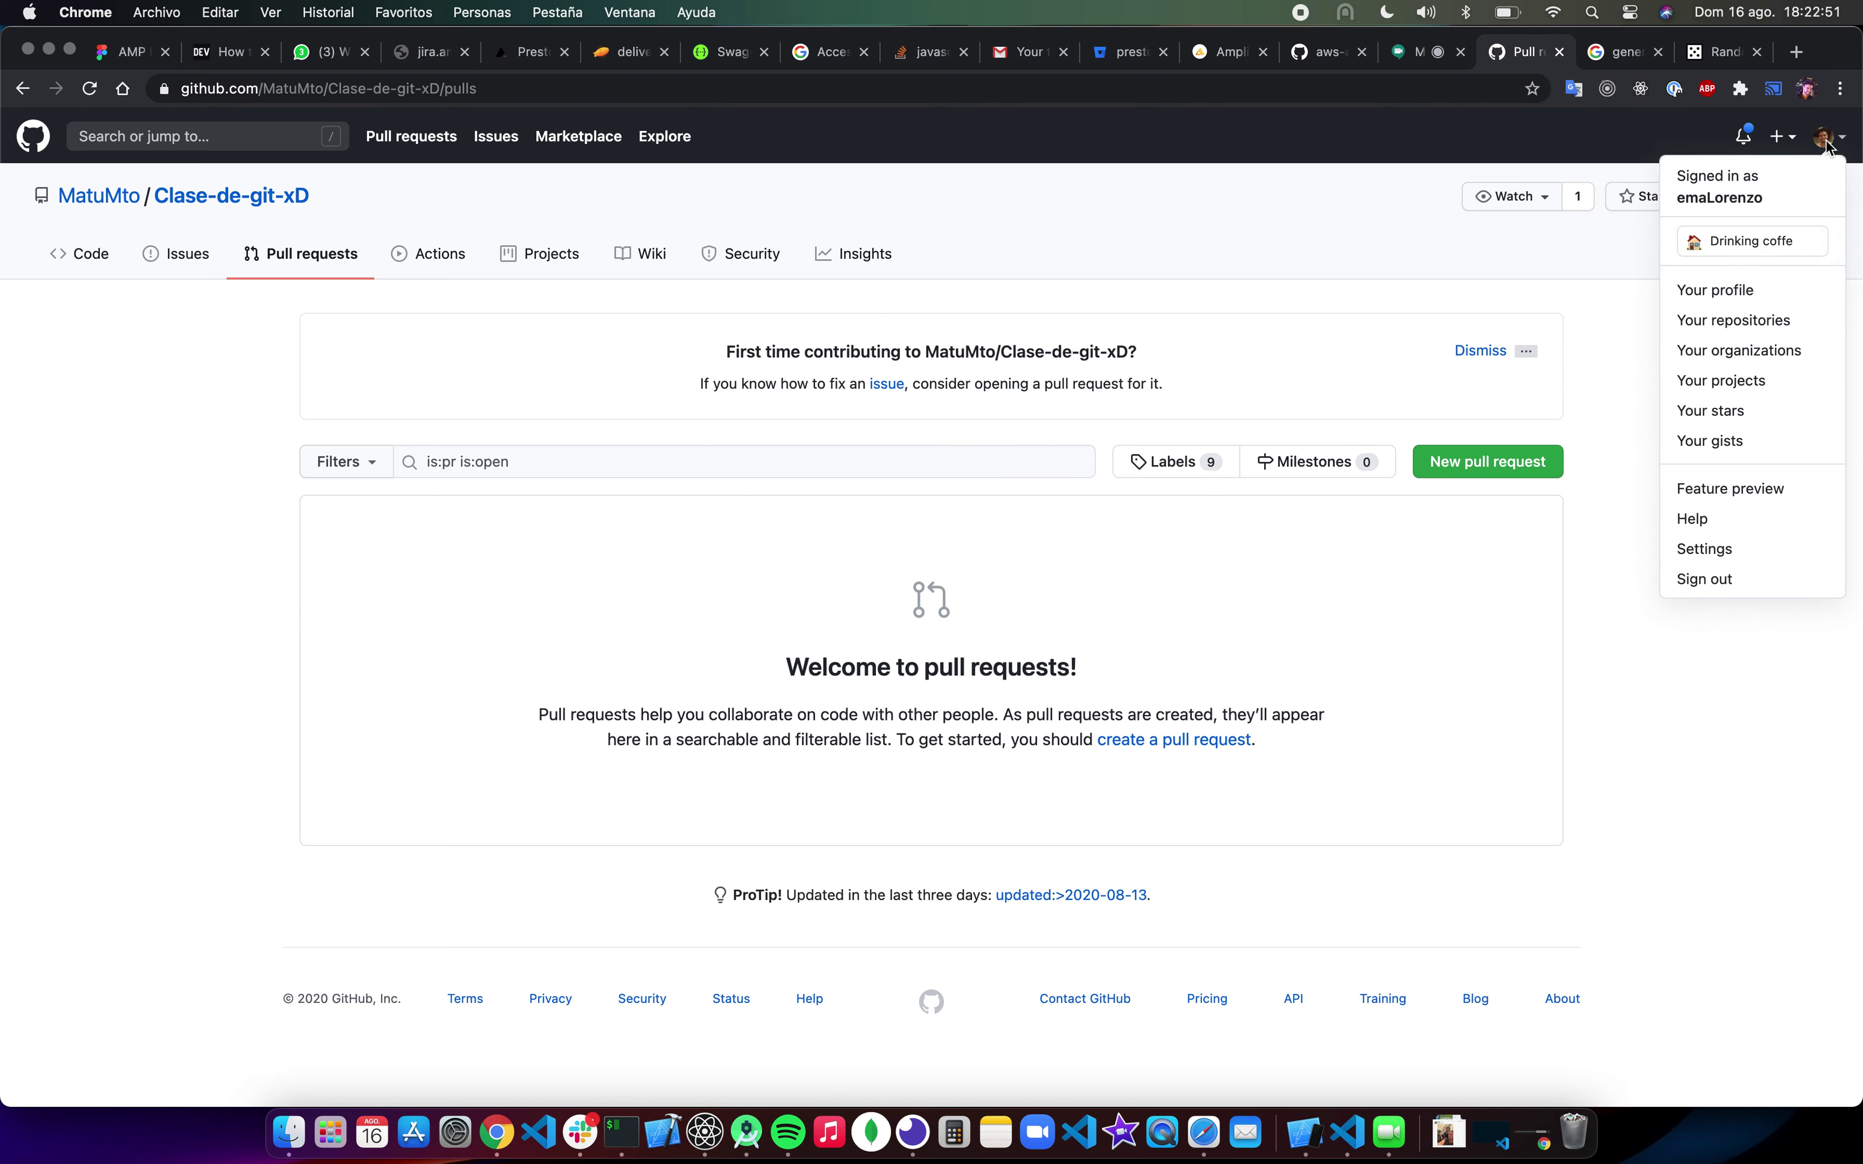
{"action": "left_click", "coordinate": [1739, 291]}
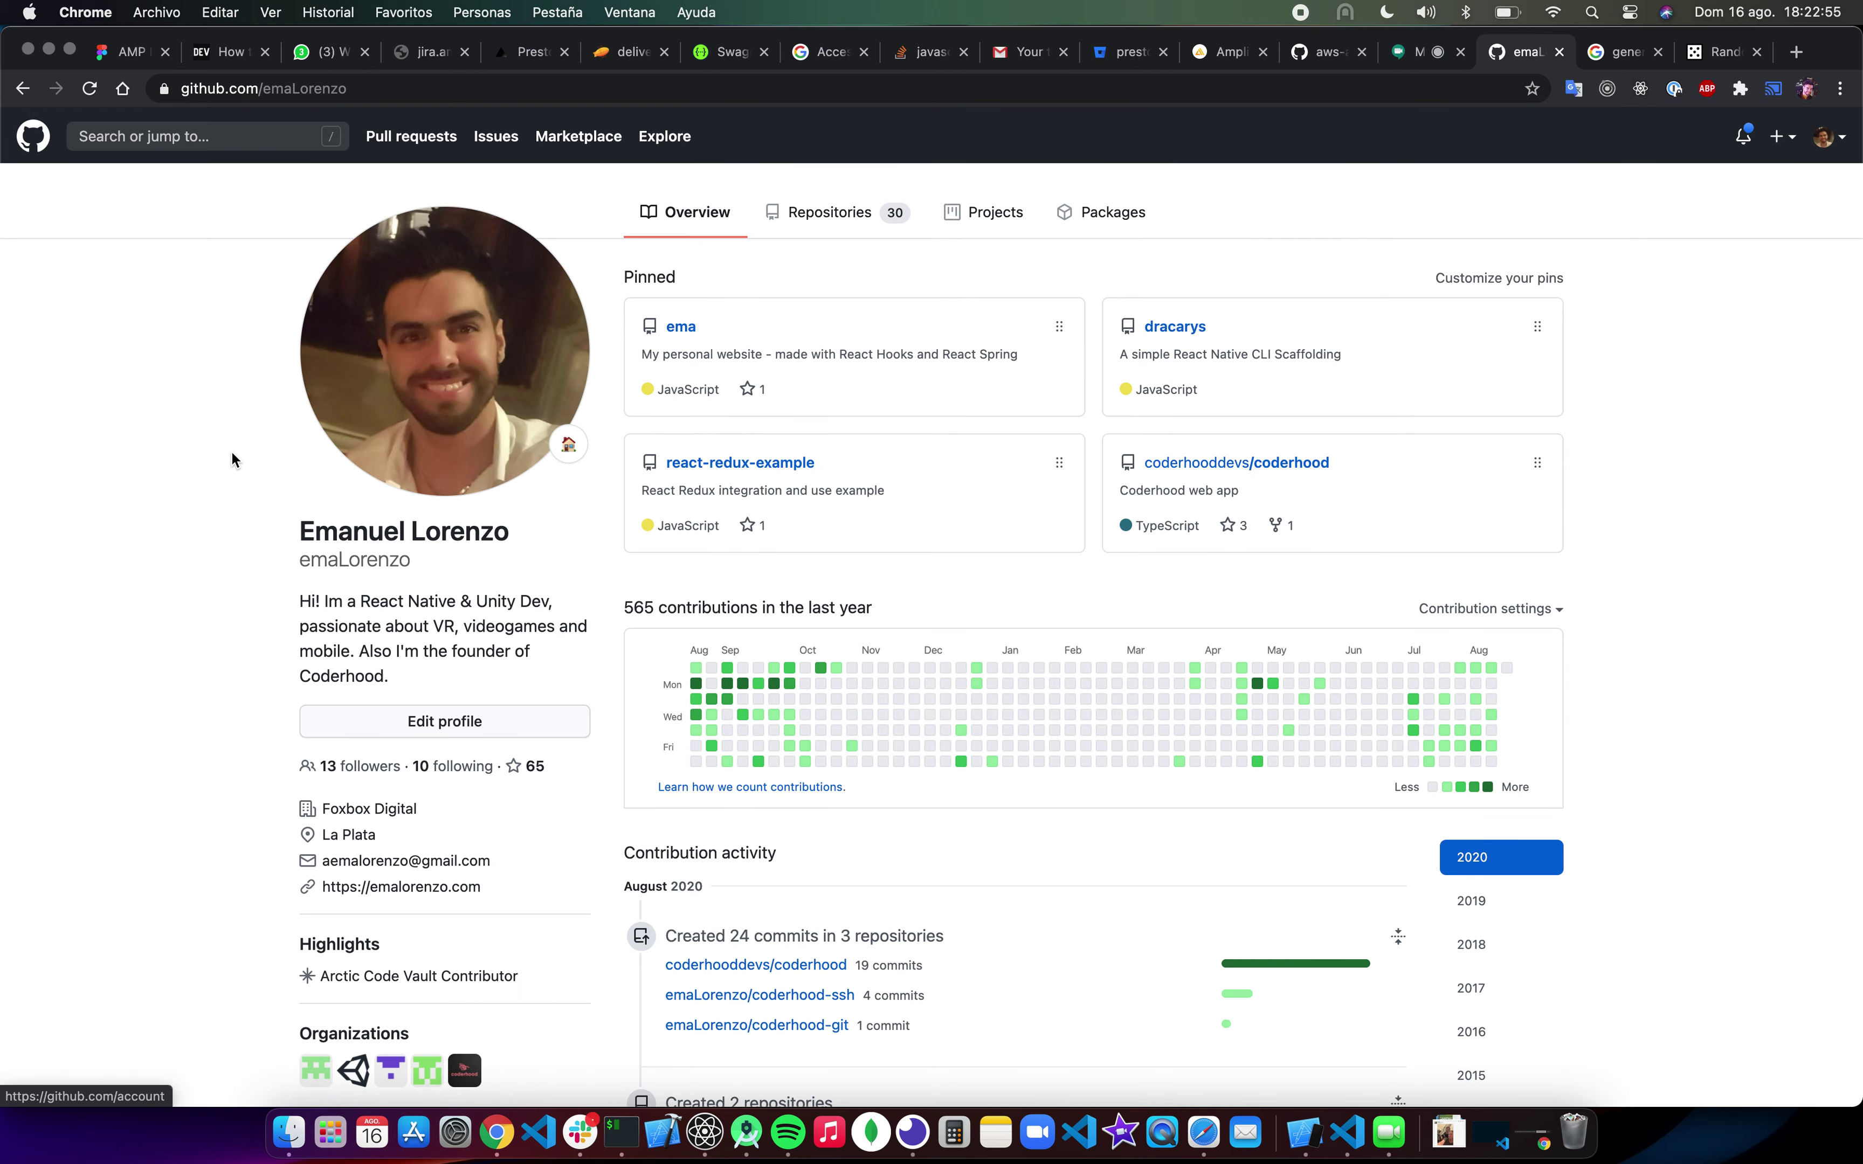
{"action": "scroll", "coordinate": [213, 476], "scroll_direction": "down", "scroll_amount": 3}
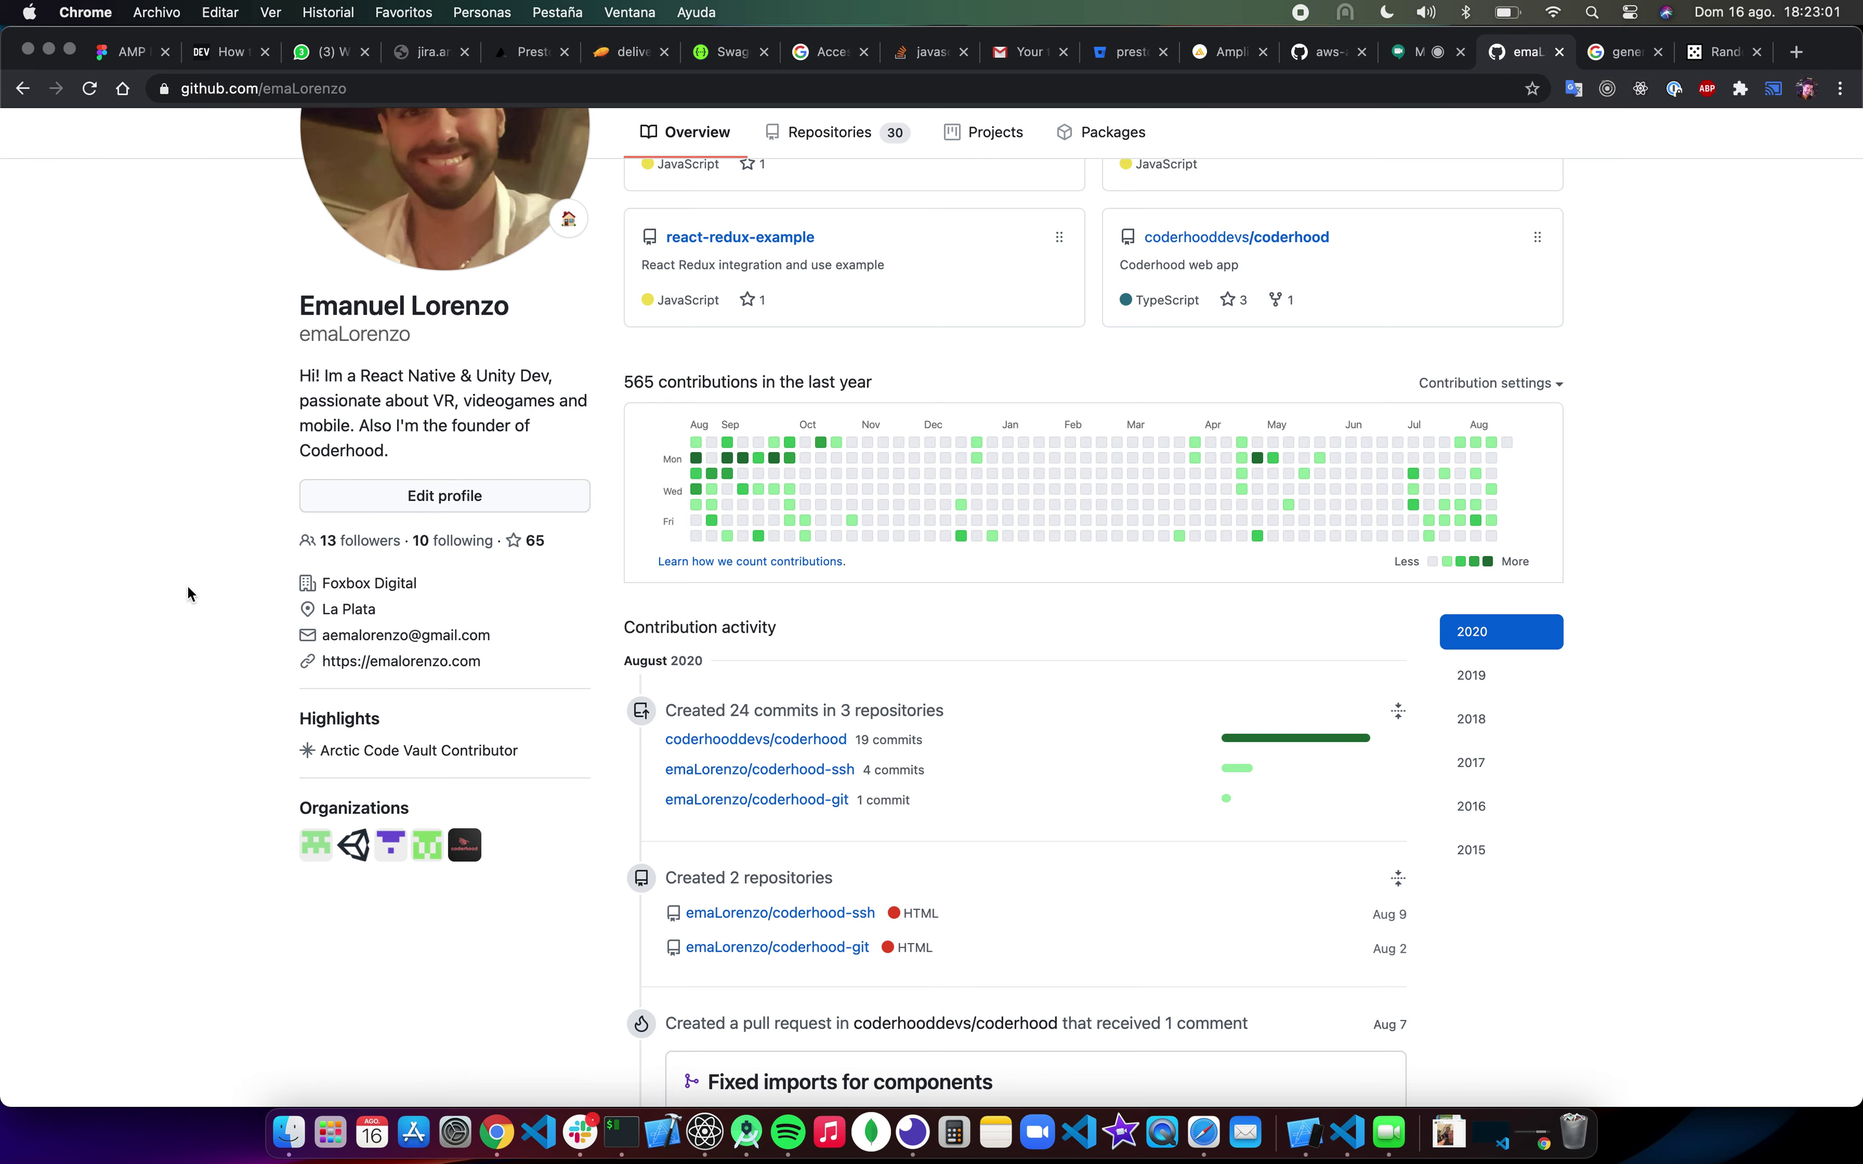
{"action": "scroll", "coordinate": [187, 583], "scroll_direction": "up", "scroll_amount": 3}
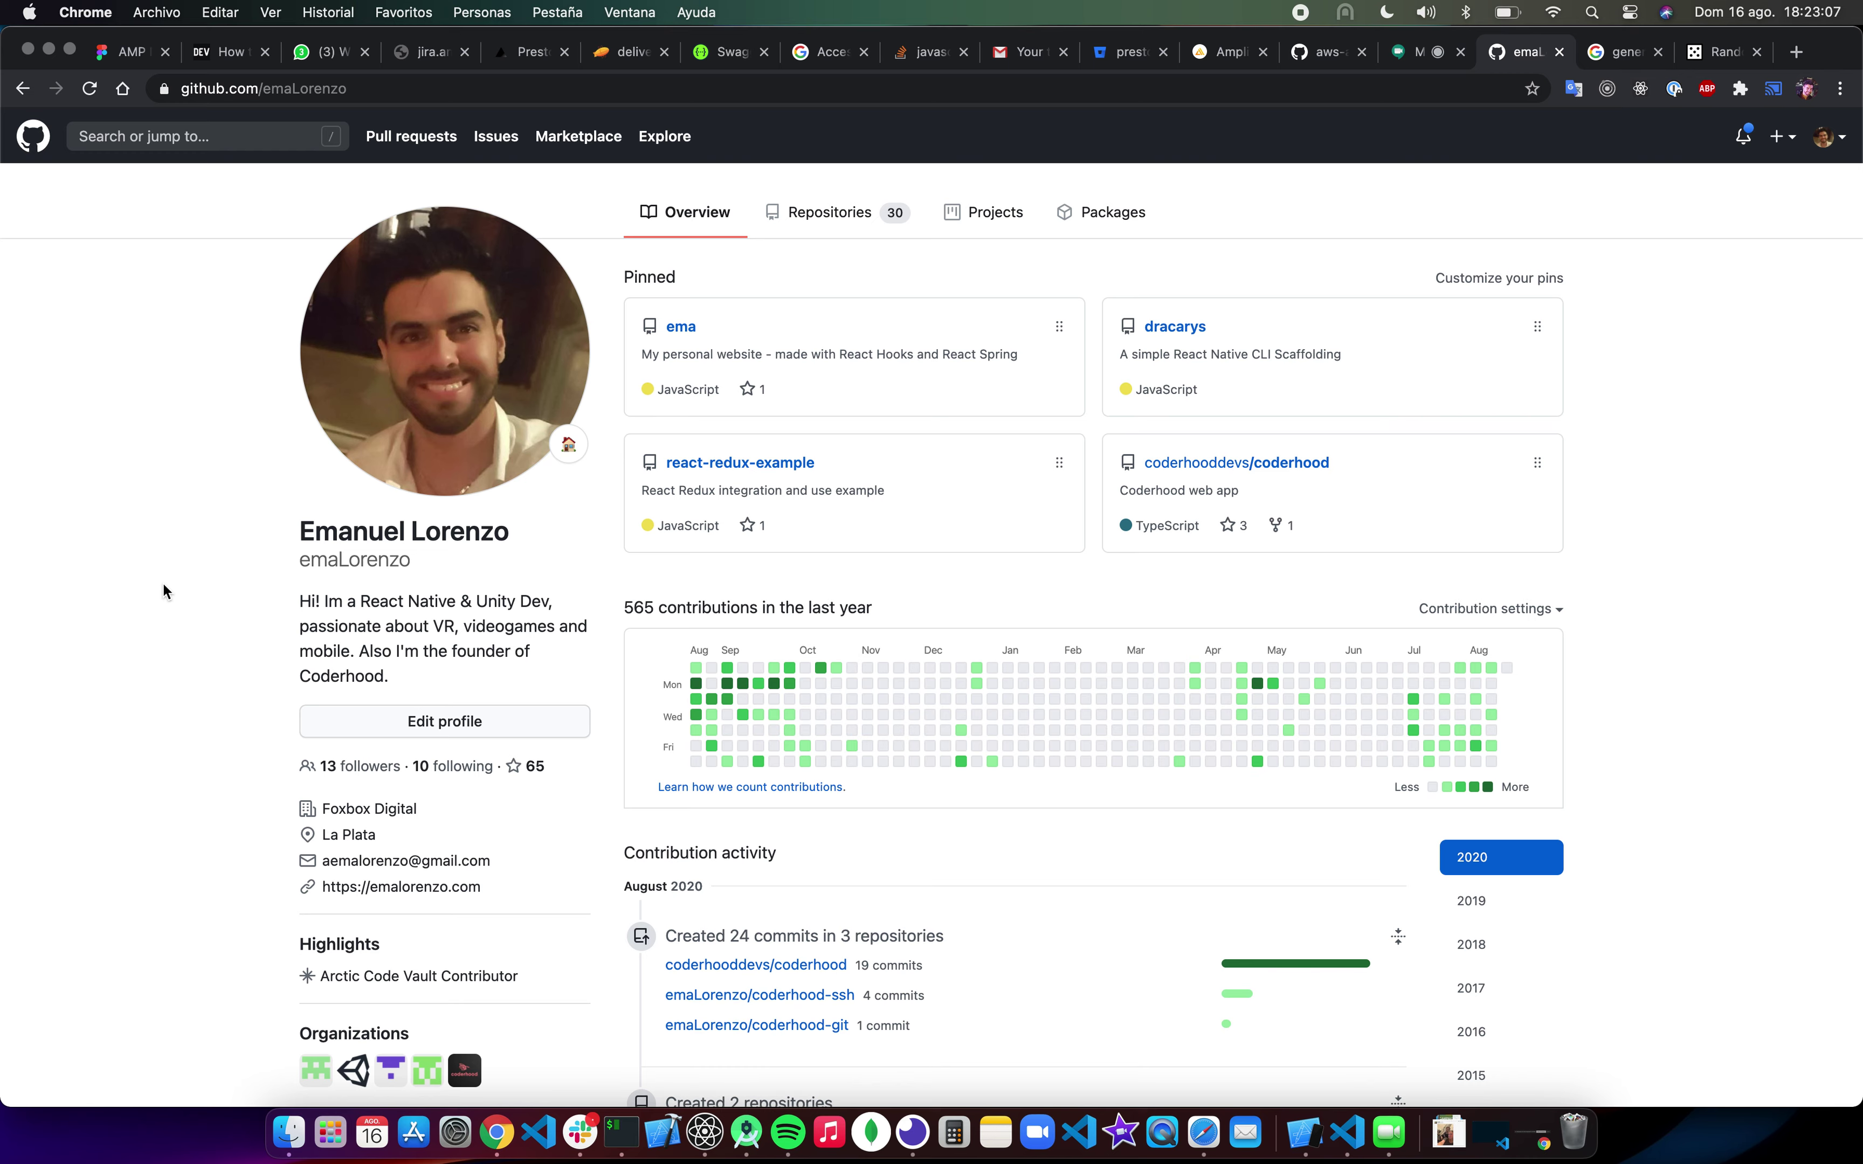
{"action": "scroll", "coordinate": [163, 591], "scroll_direction": "down", "scroll_amount": 2}
{"action": "scroll", "coordinate": [165, 595], "scroll_direction": "up", "scroll_amount": 3}
Step: Return to the Google Meet call and read the latest messages in the meeting chat
{"action": "left_click", "coordinate": [1418, 54]}
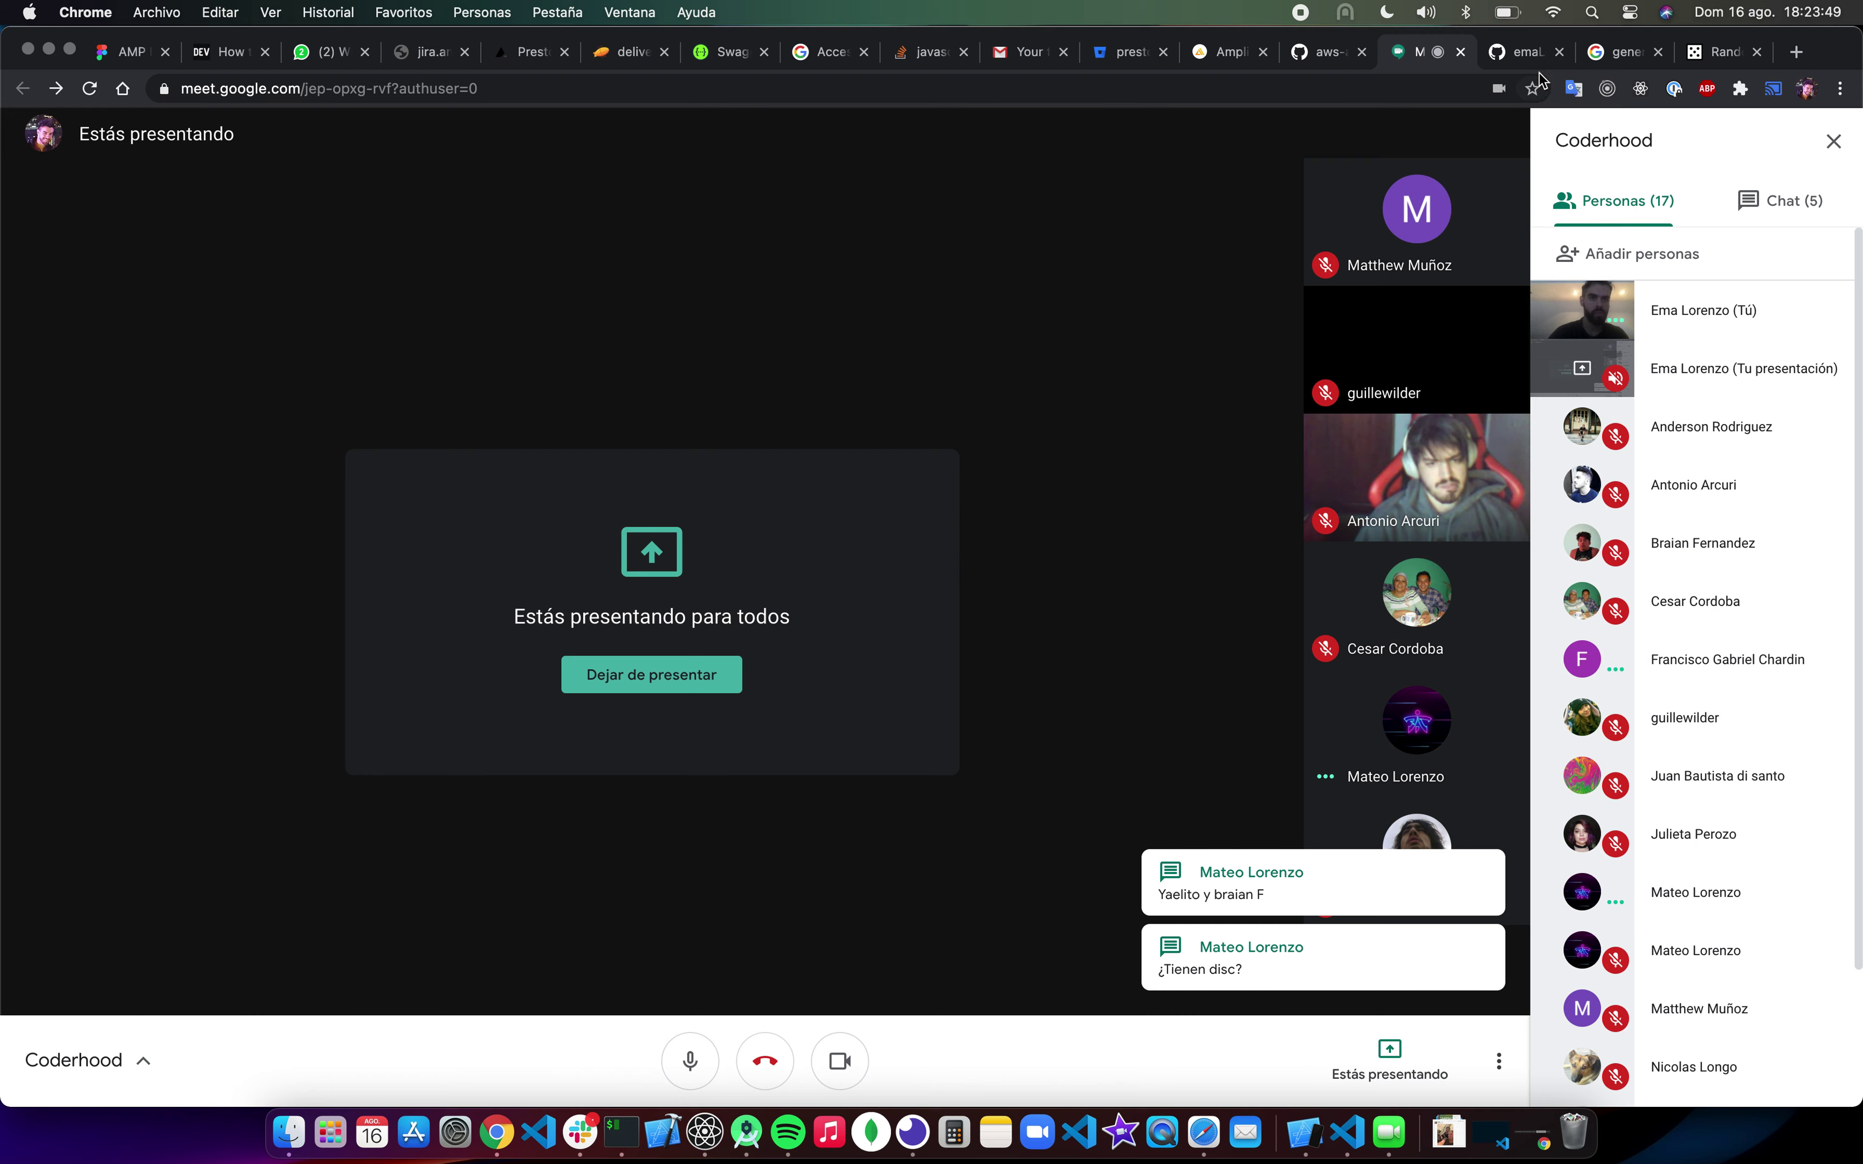
{"action": "left_click", "coordinate": [1693, 52]}
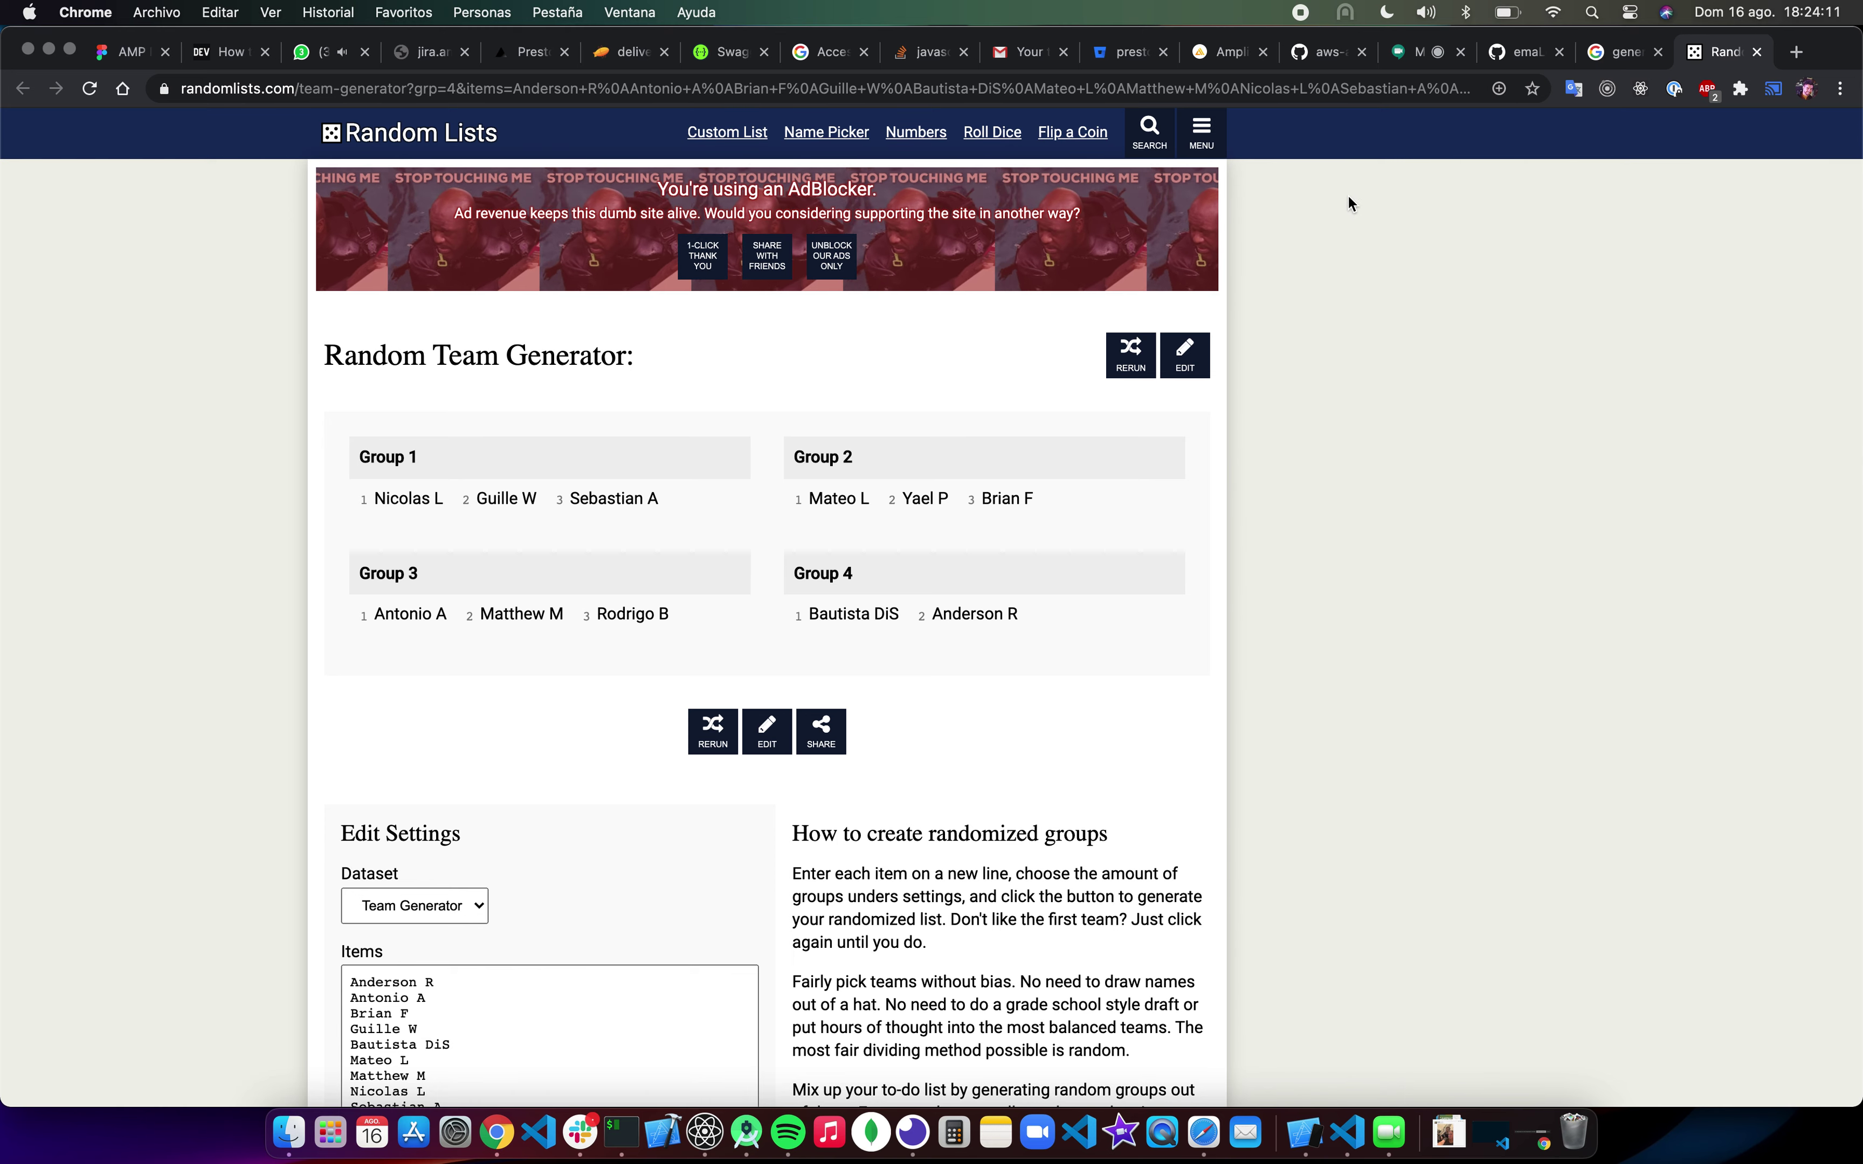
{"action": "left_click", "coordinate": [1397, 53]}
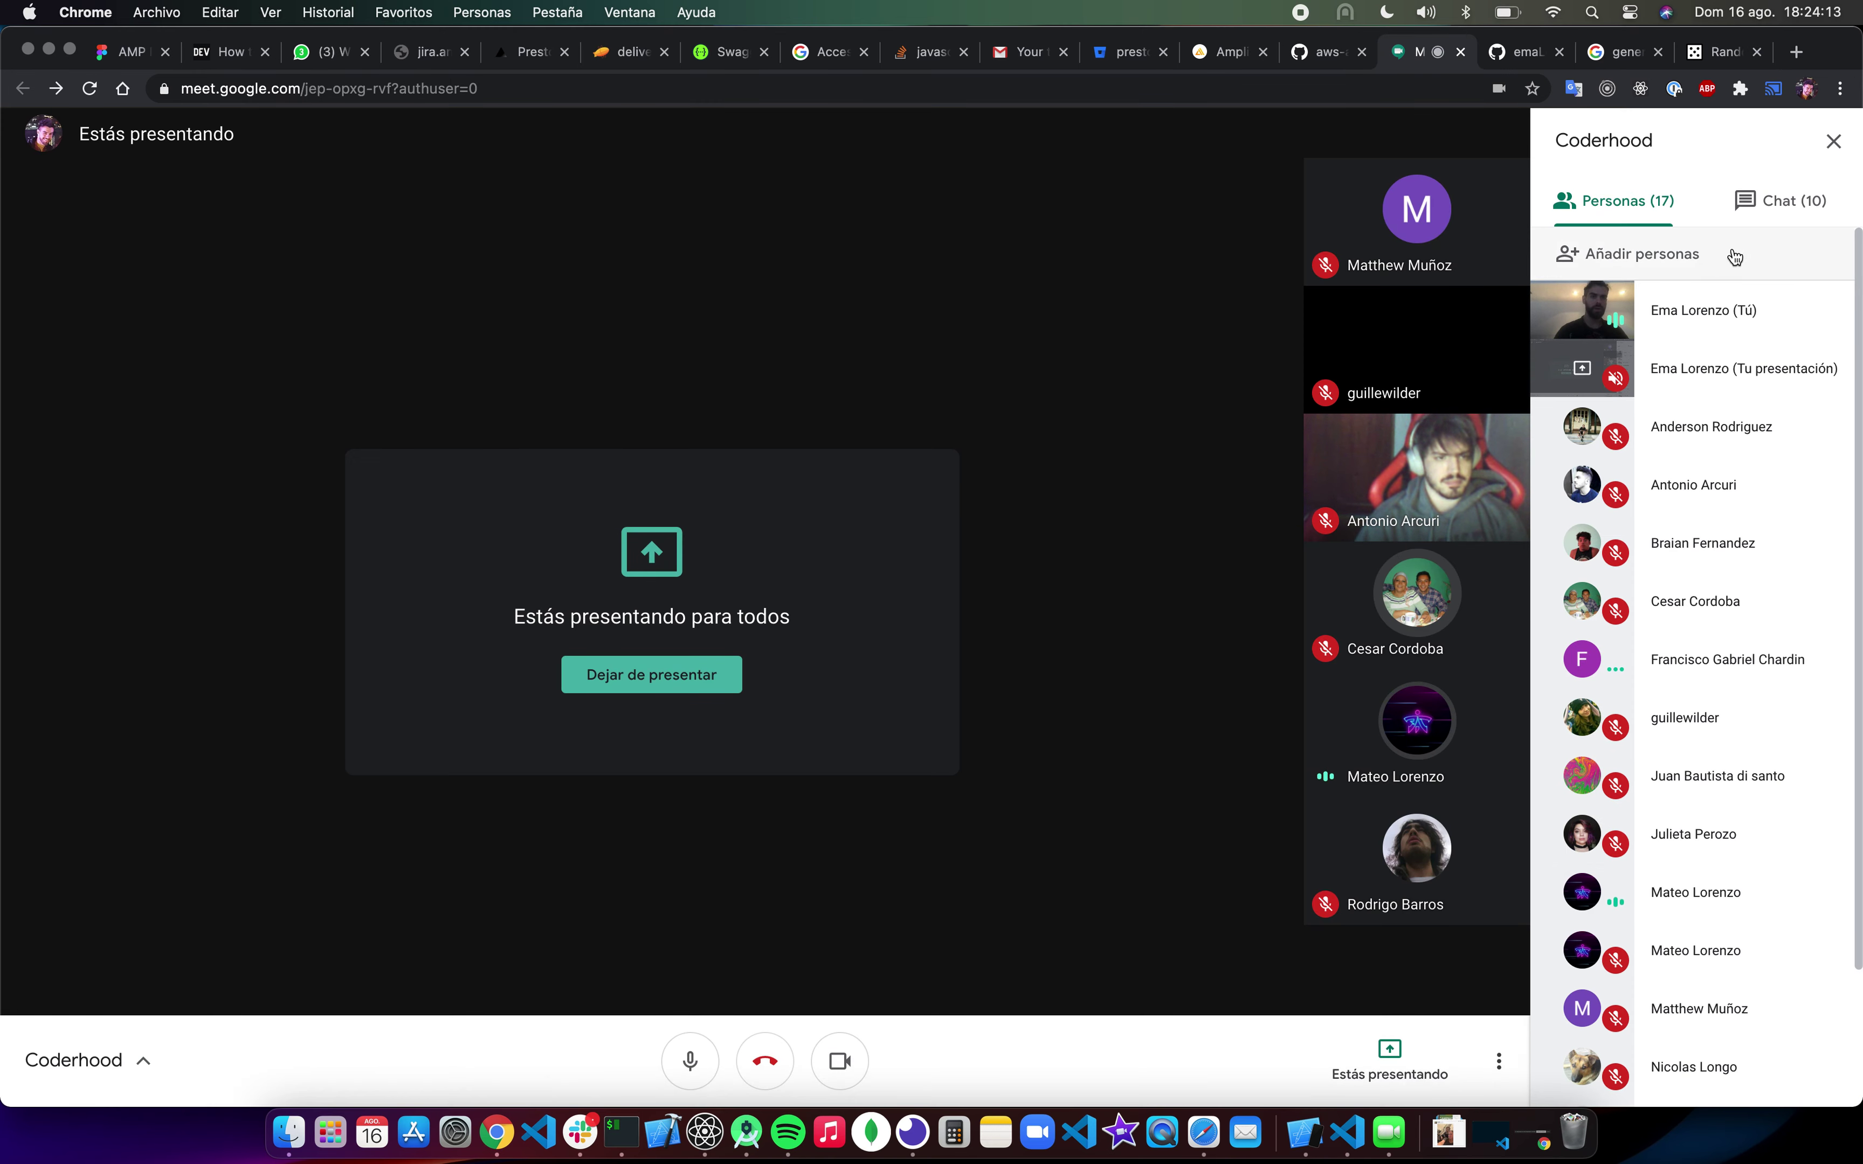
{"action": "left_click", "coordinate": [1771, 202]}
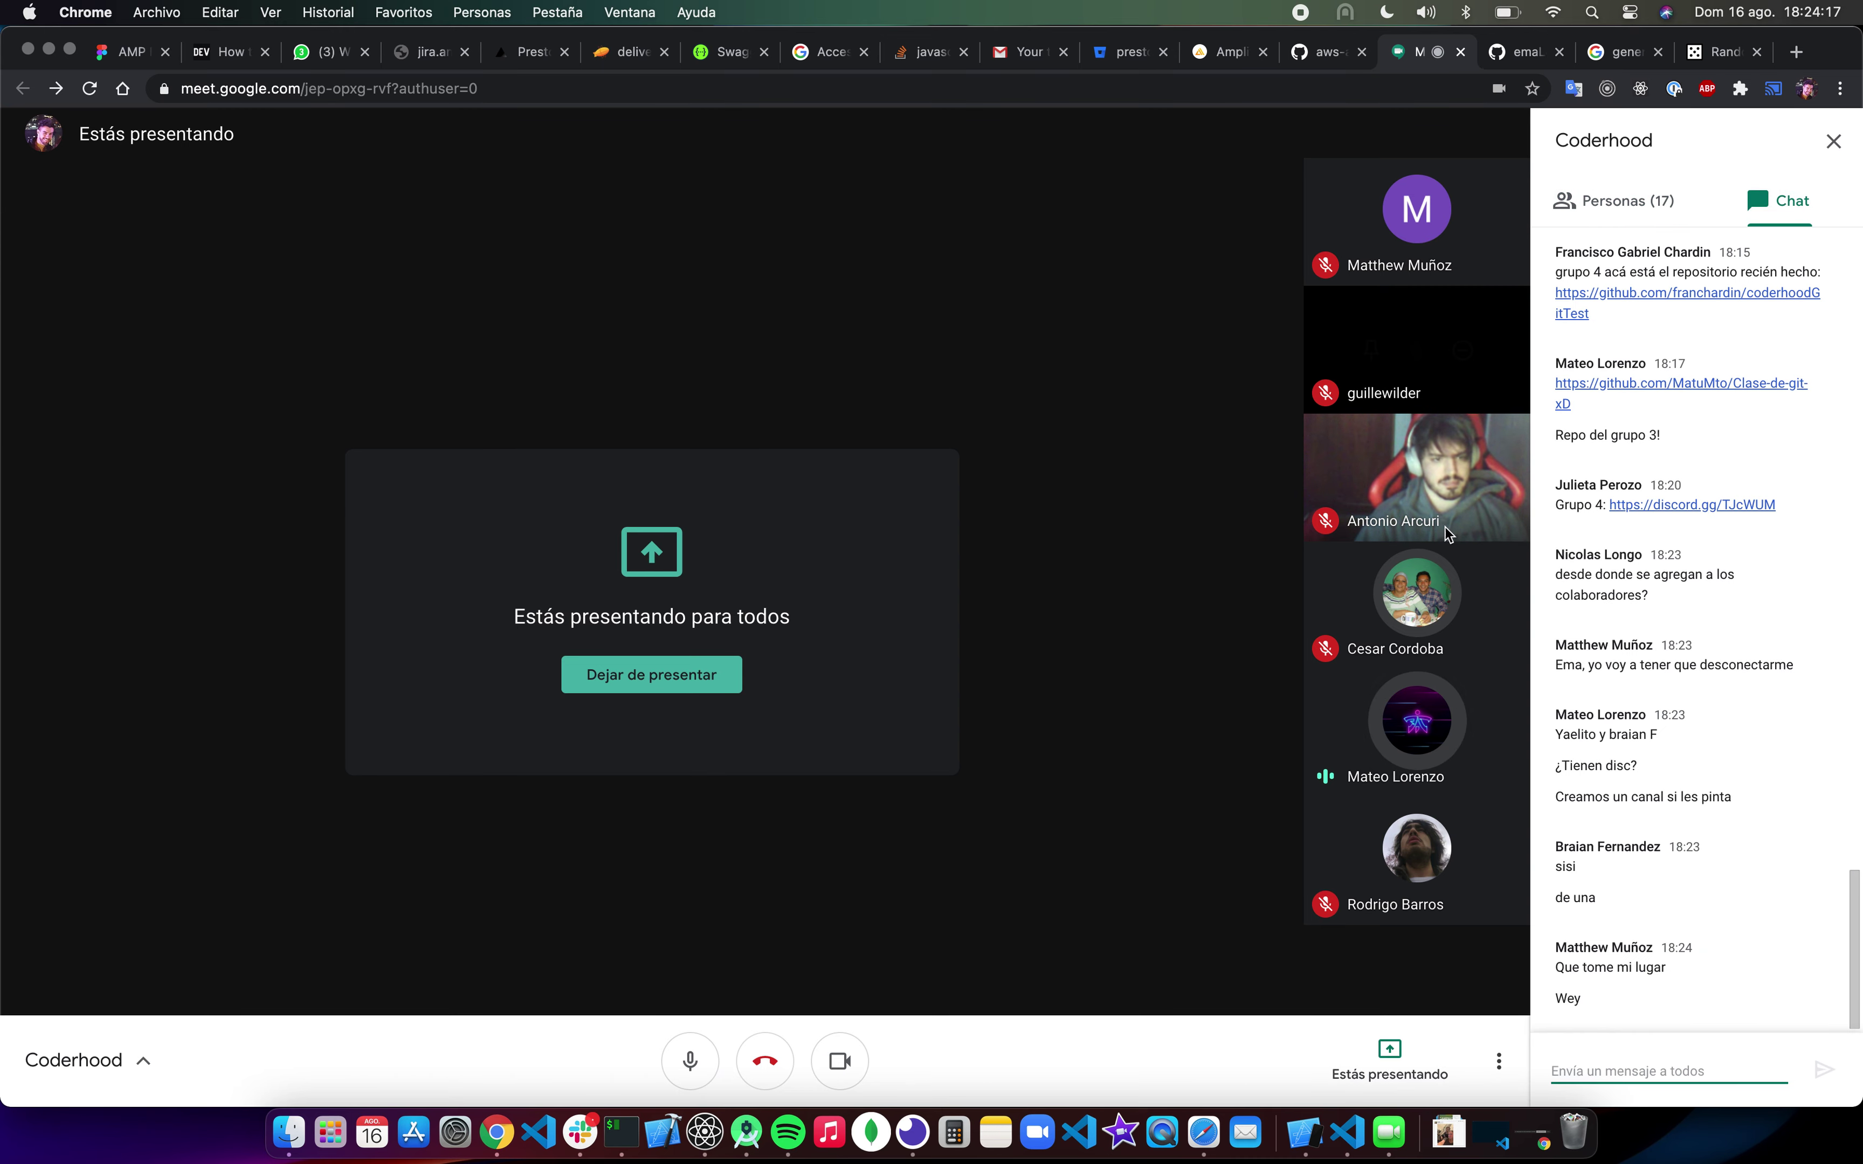
{"action": "left_click", "coordinate": [1659, 1000]}
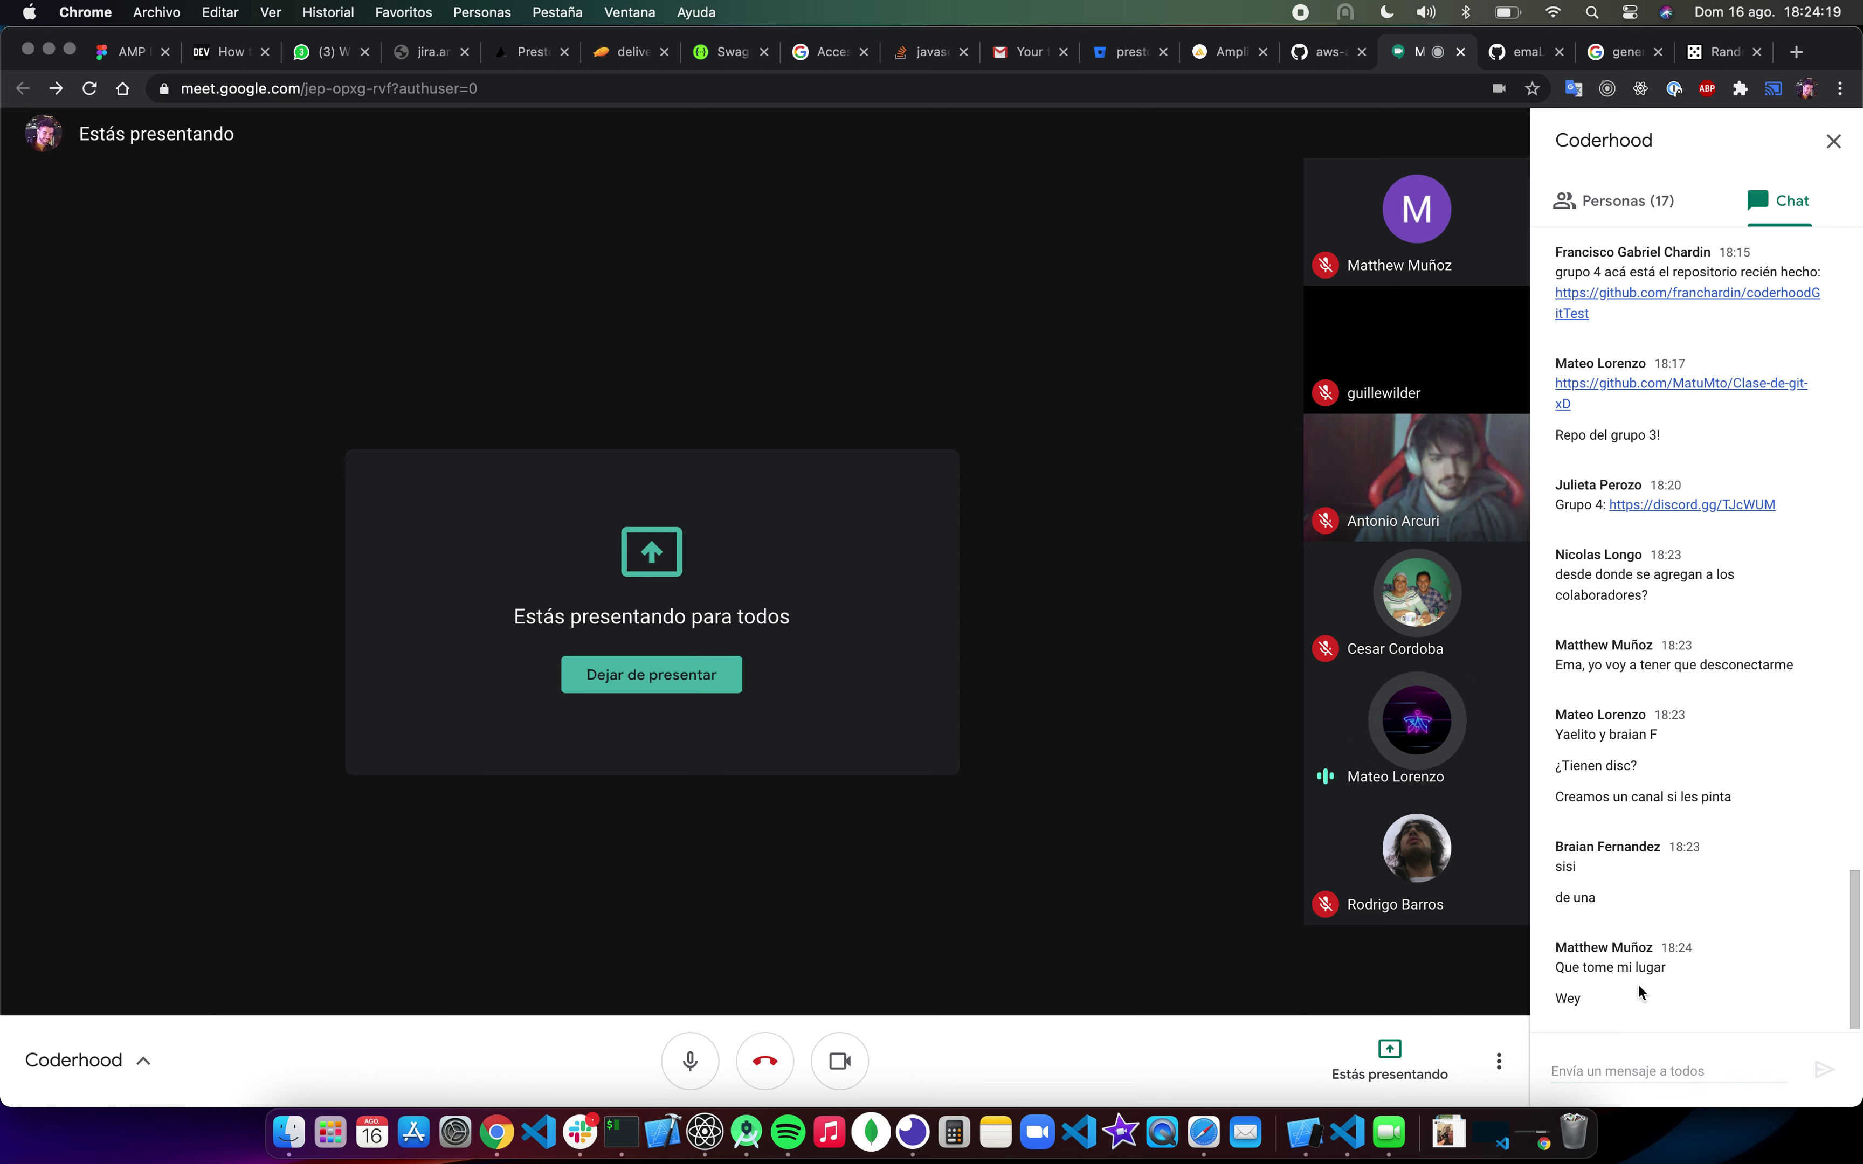
{"action": "left_click_drag", "start_coordinate": [1562, 947], "coordinate": [1694, 948]}
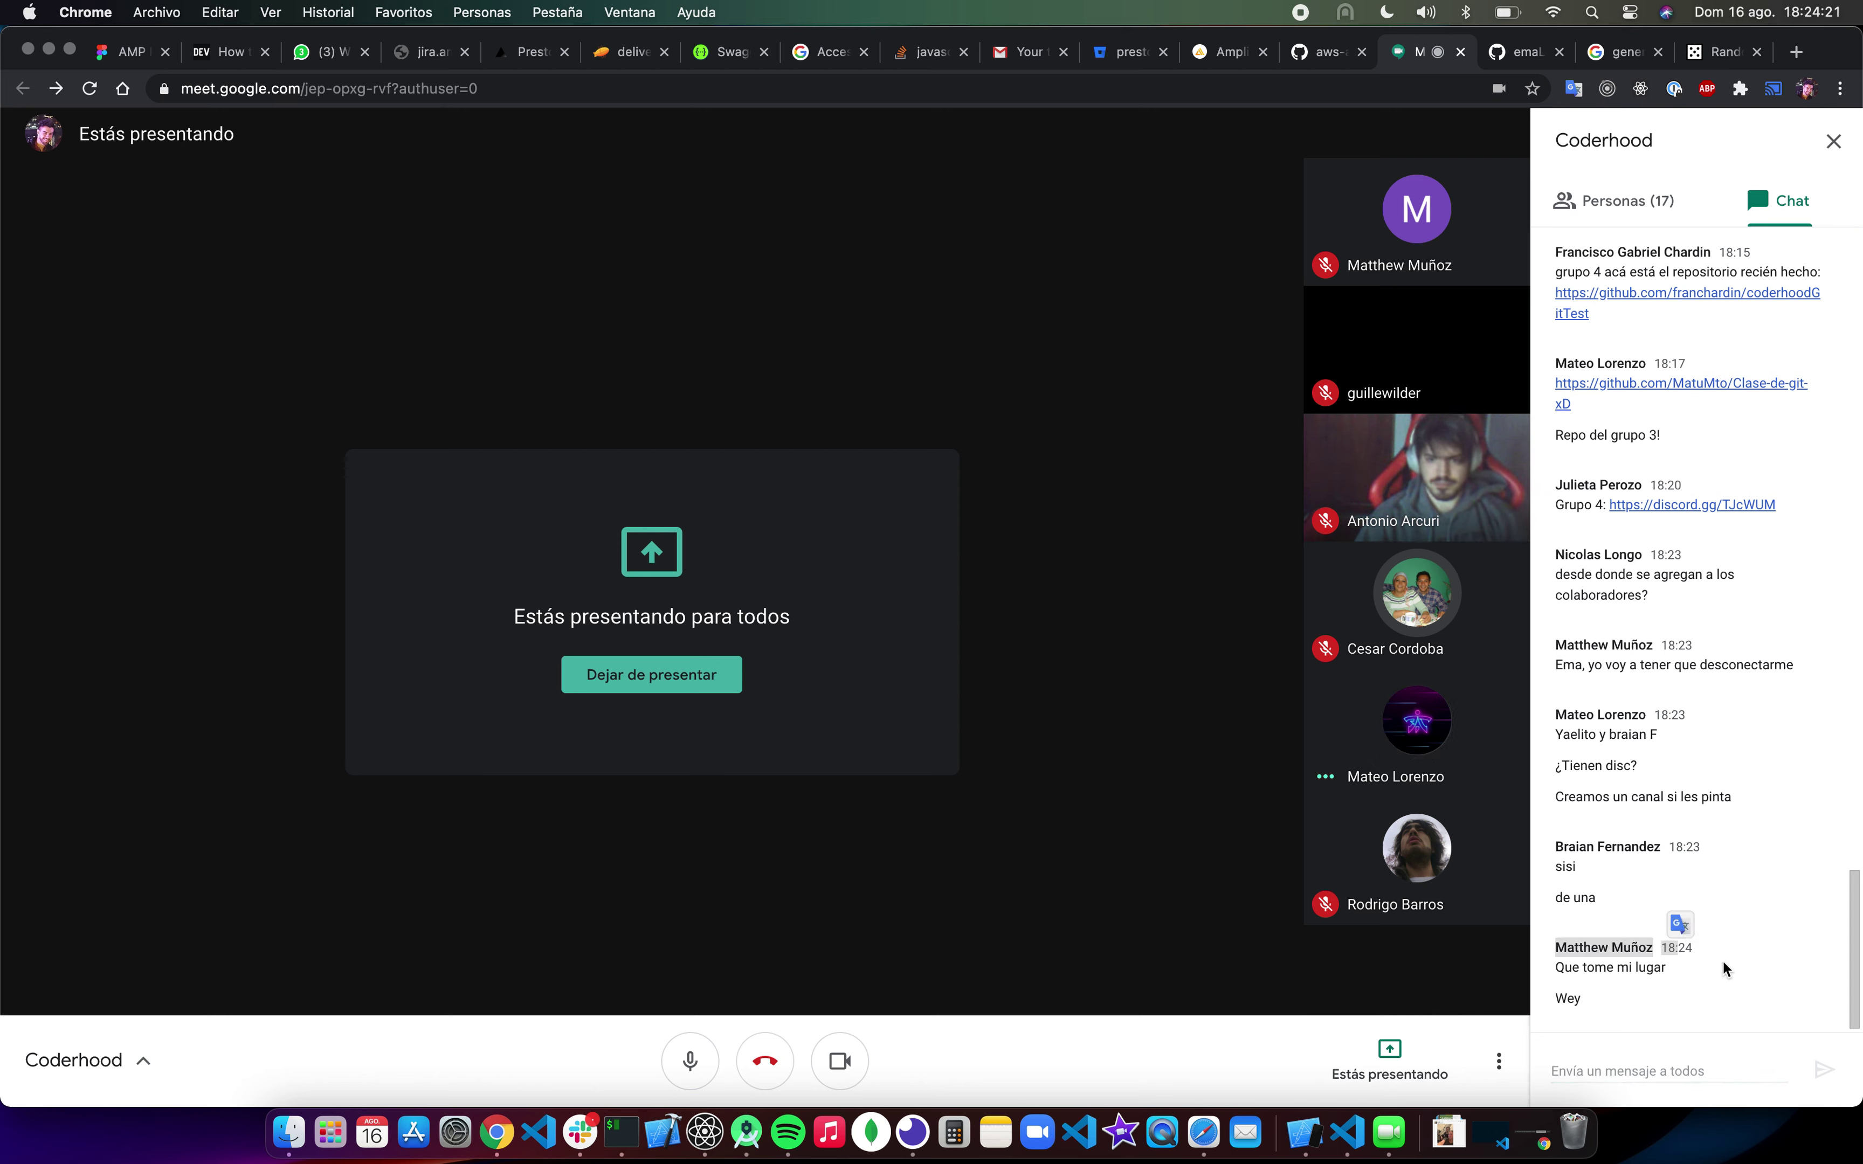
{"action": "left_click", "coordinate": [1616, 965]}
{"action": "triple_click", "coordinate": [1579, 943]}
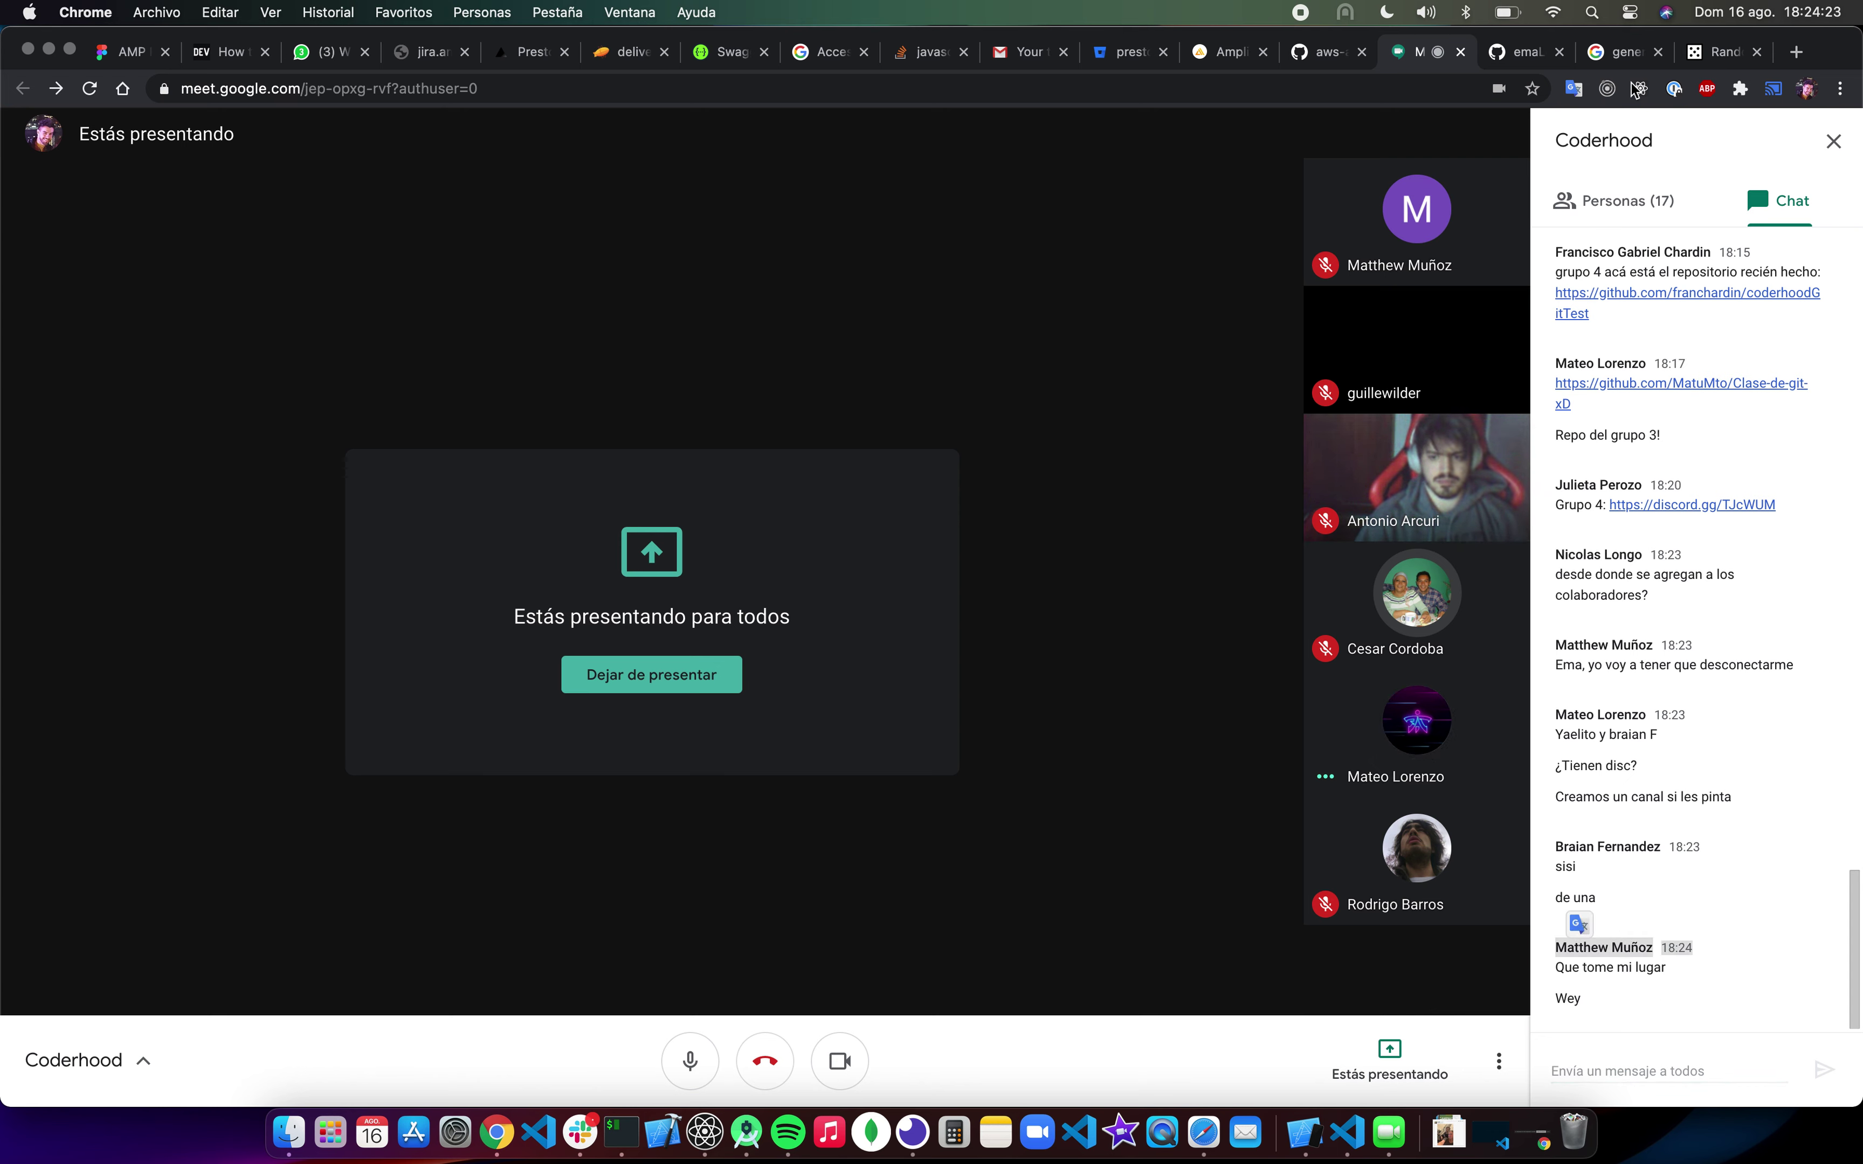
Step: Check the members of Group 3 in the Random Team Generator results on Random Lists
{"action": "left_click", "coordinate": [1722, 61]}
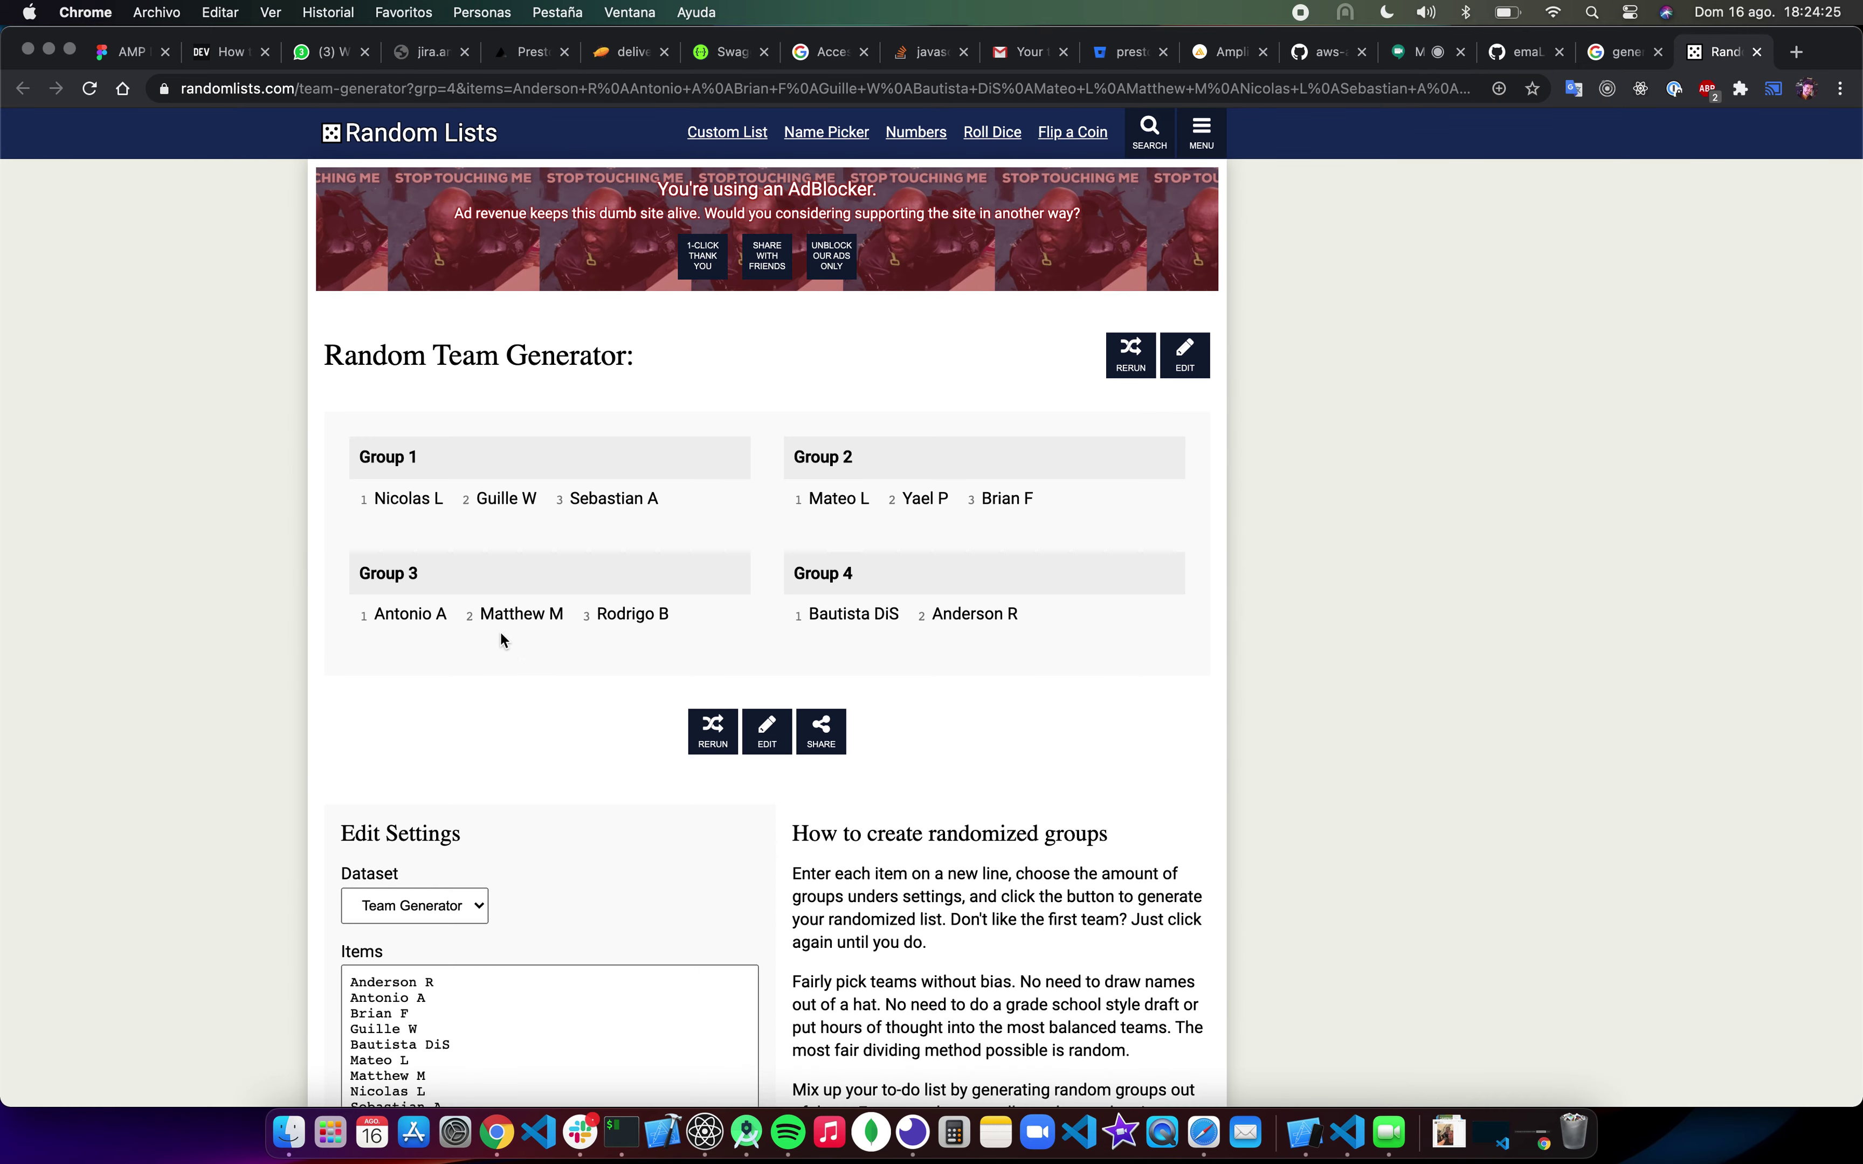
{"action": "left_click_drag", "start_coordinate": [374, 614], "coordinate": [460, 616]}
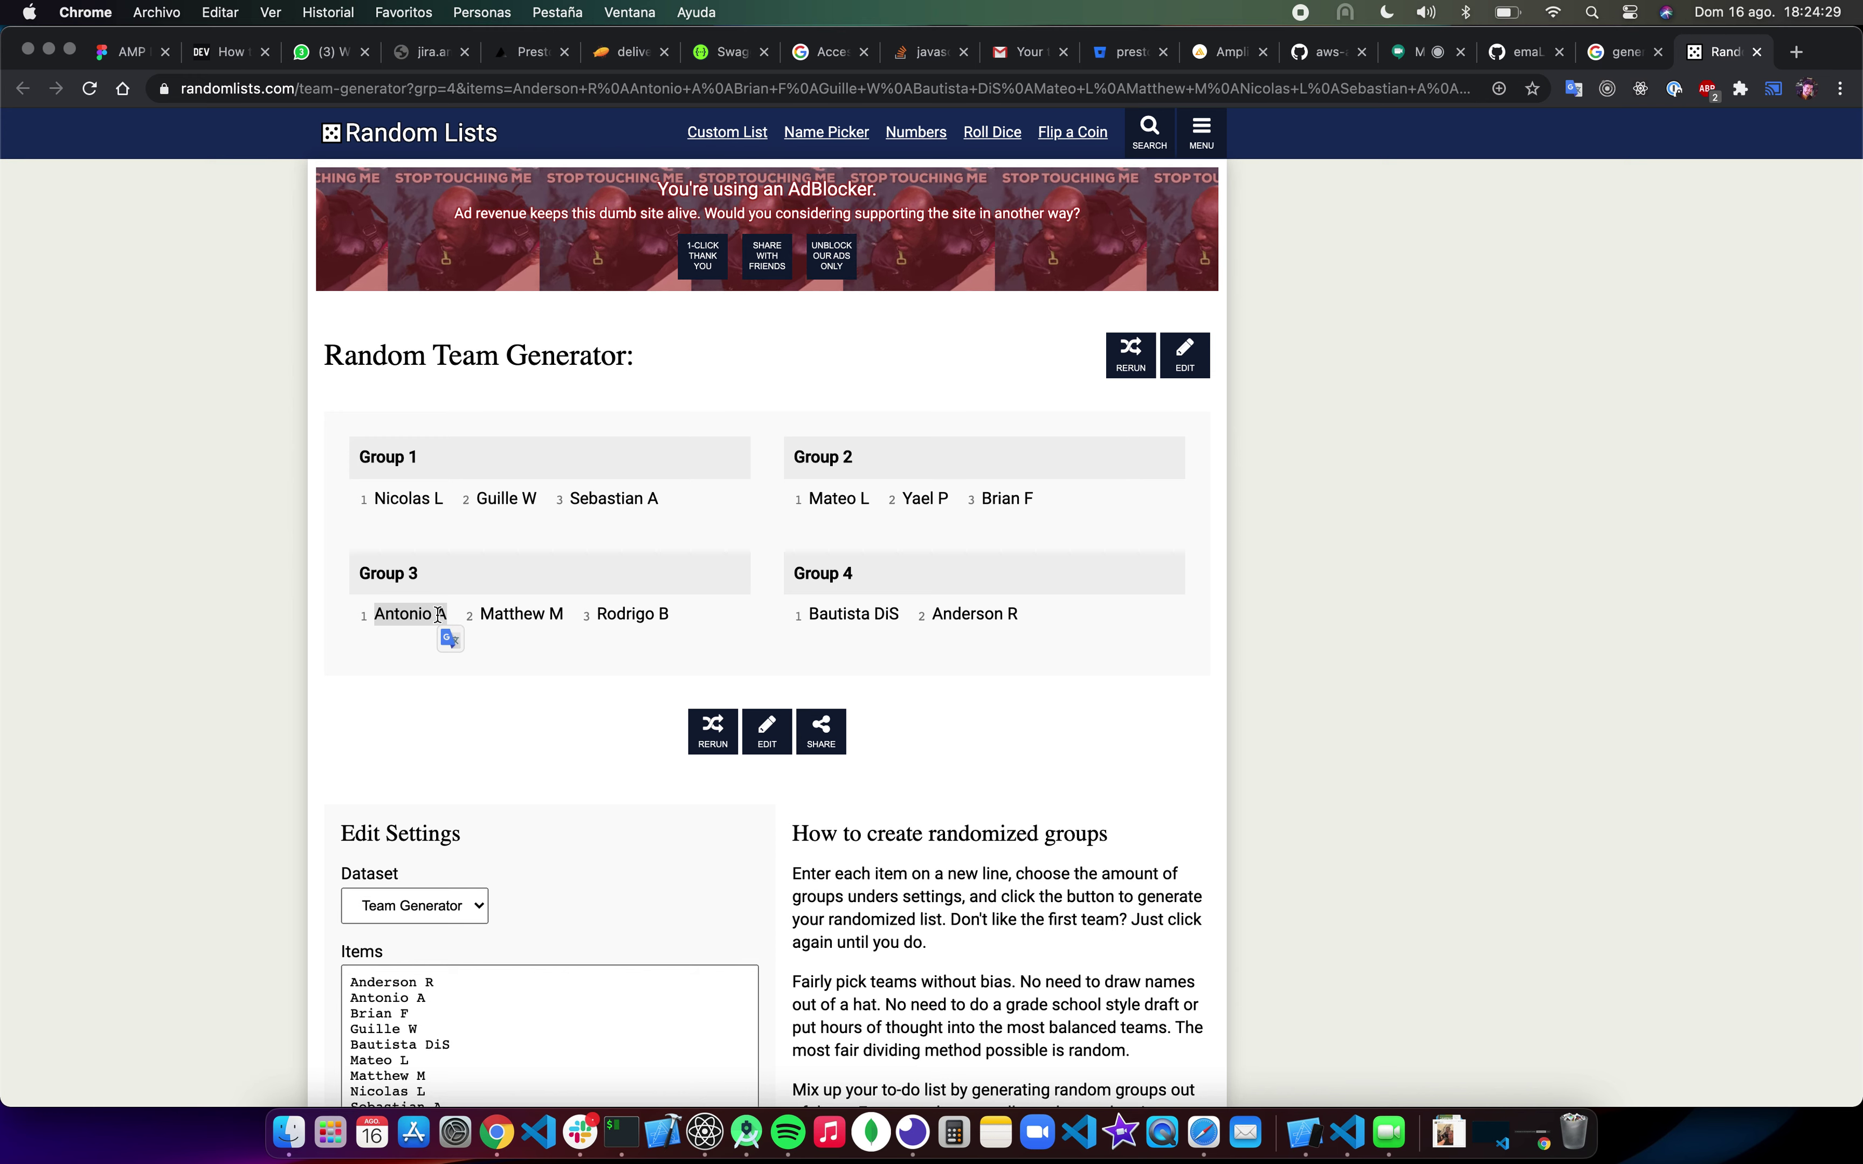
{"action": "double_click", "coordinate": [616, 614]}
{"action": "left_click", "coordinate": [607, 657]}
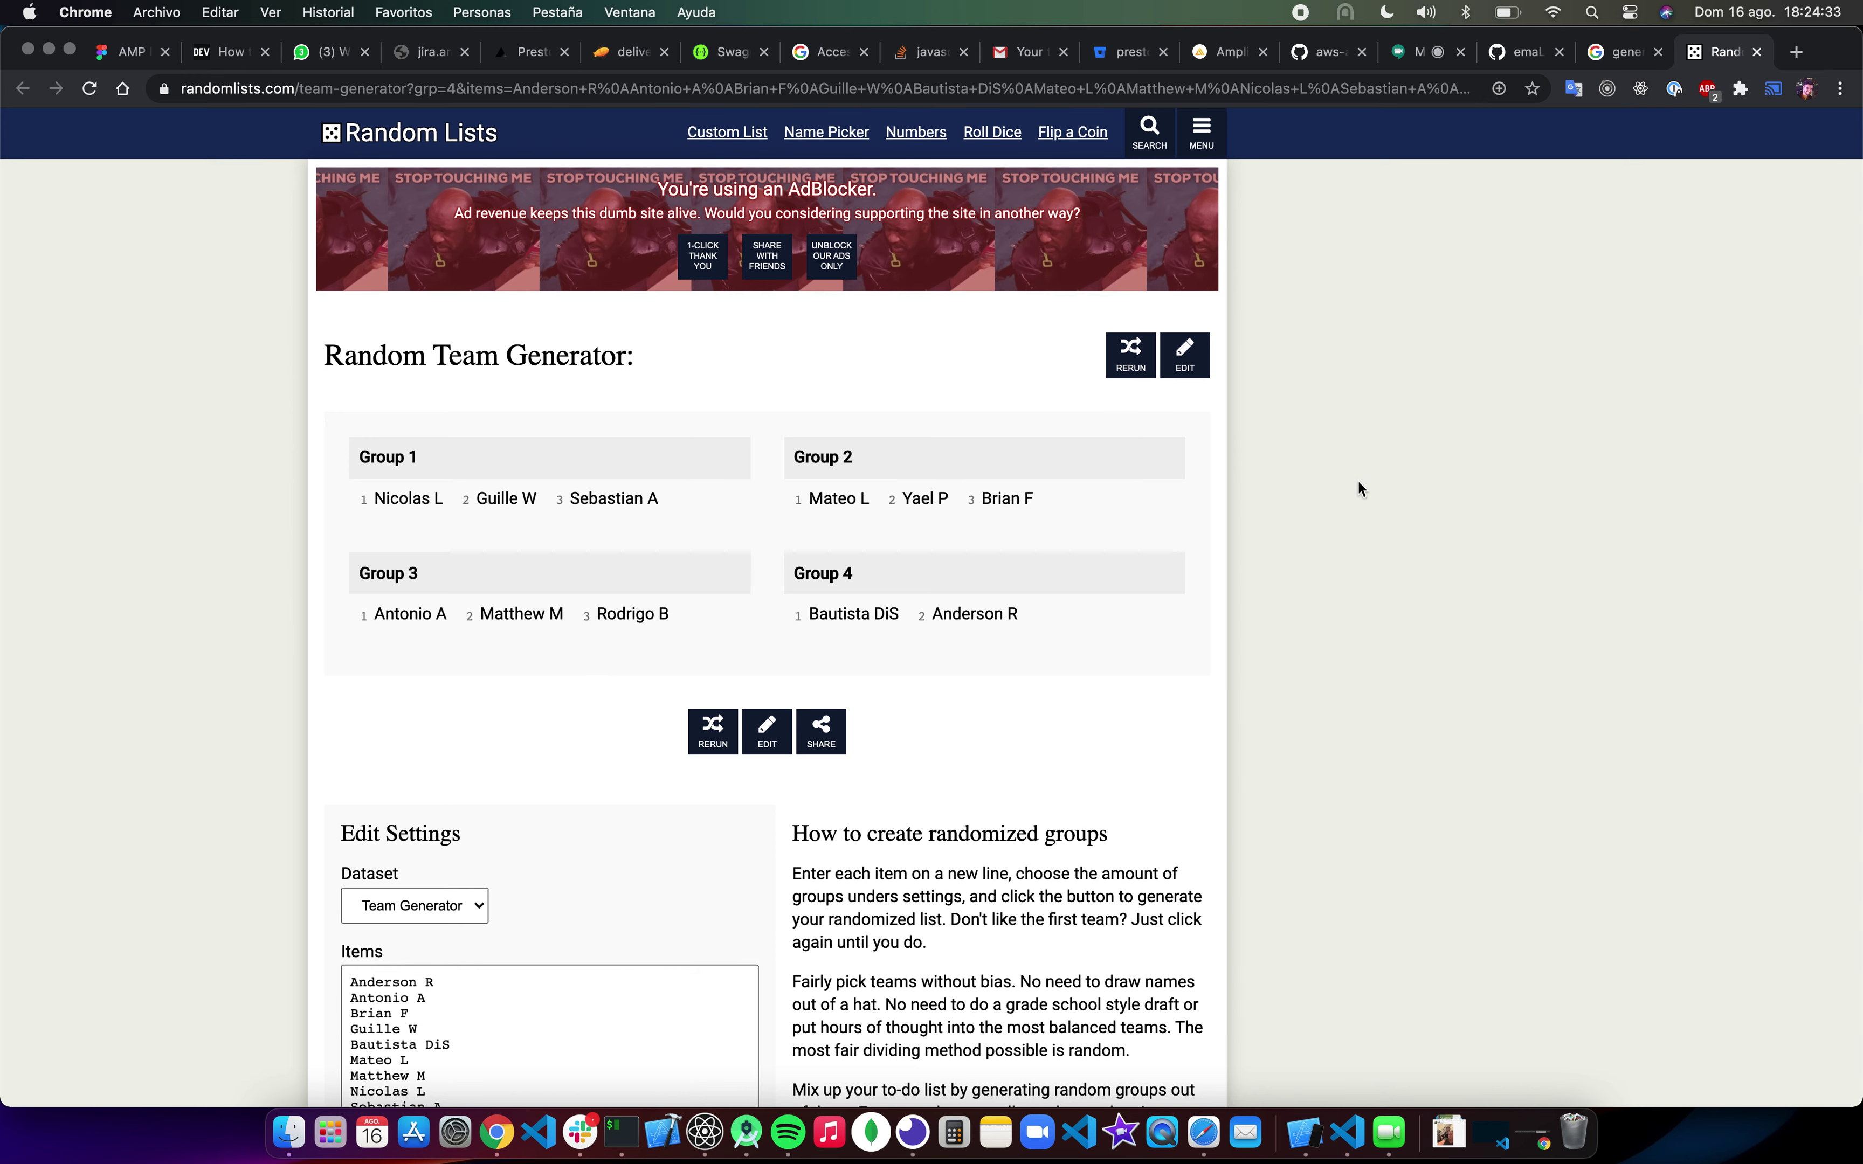
Step: Open the access management settings of the coderhooddevs/coderhood repository from the GitHub profile
{"action": "left_click", "coordinate": [1419, 54]}
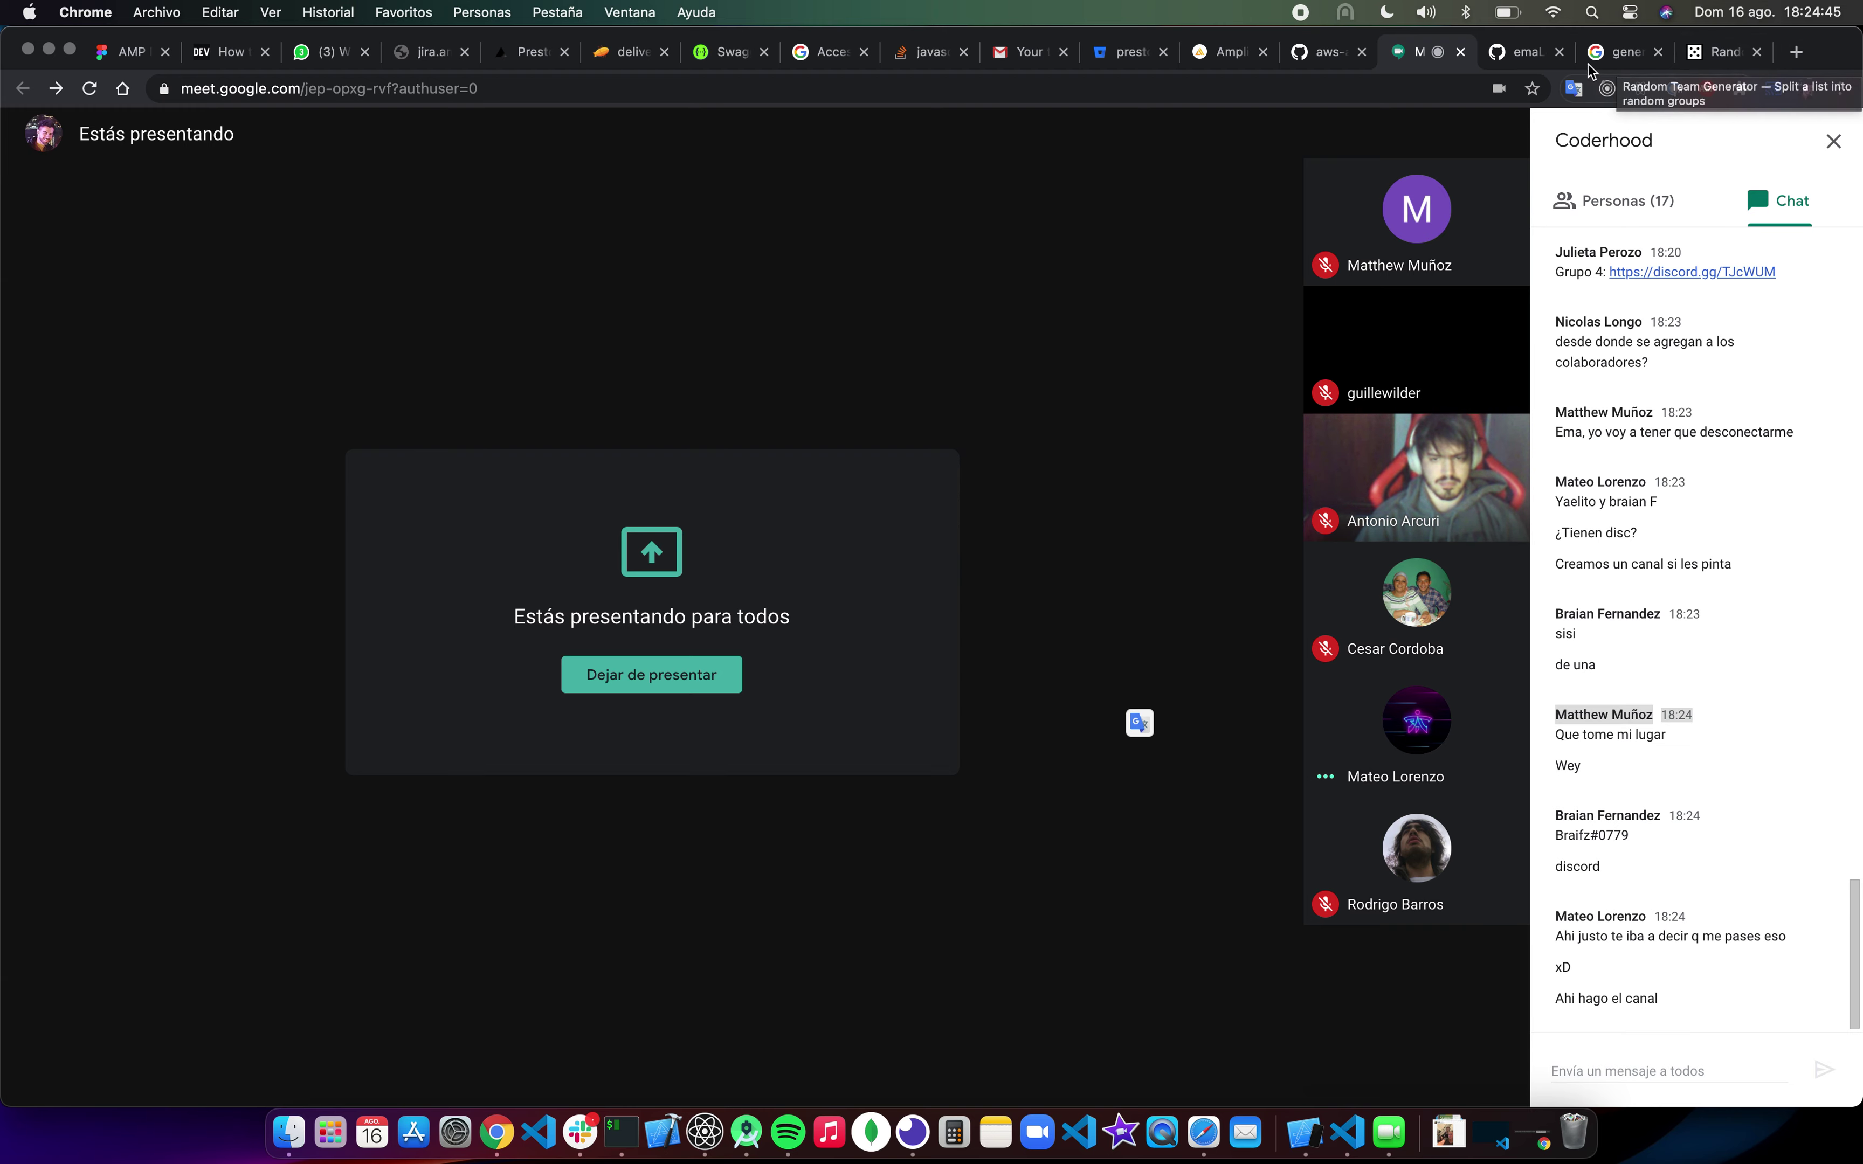
{"action": "left_click", "coordinate": [1528, 52]}
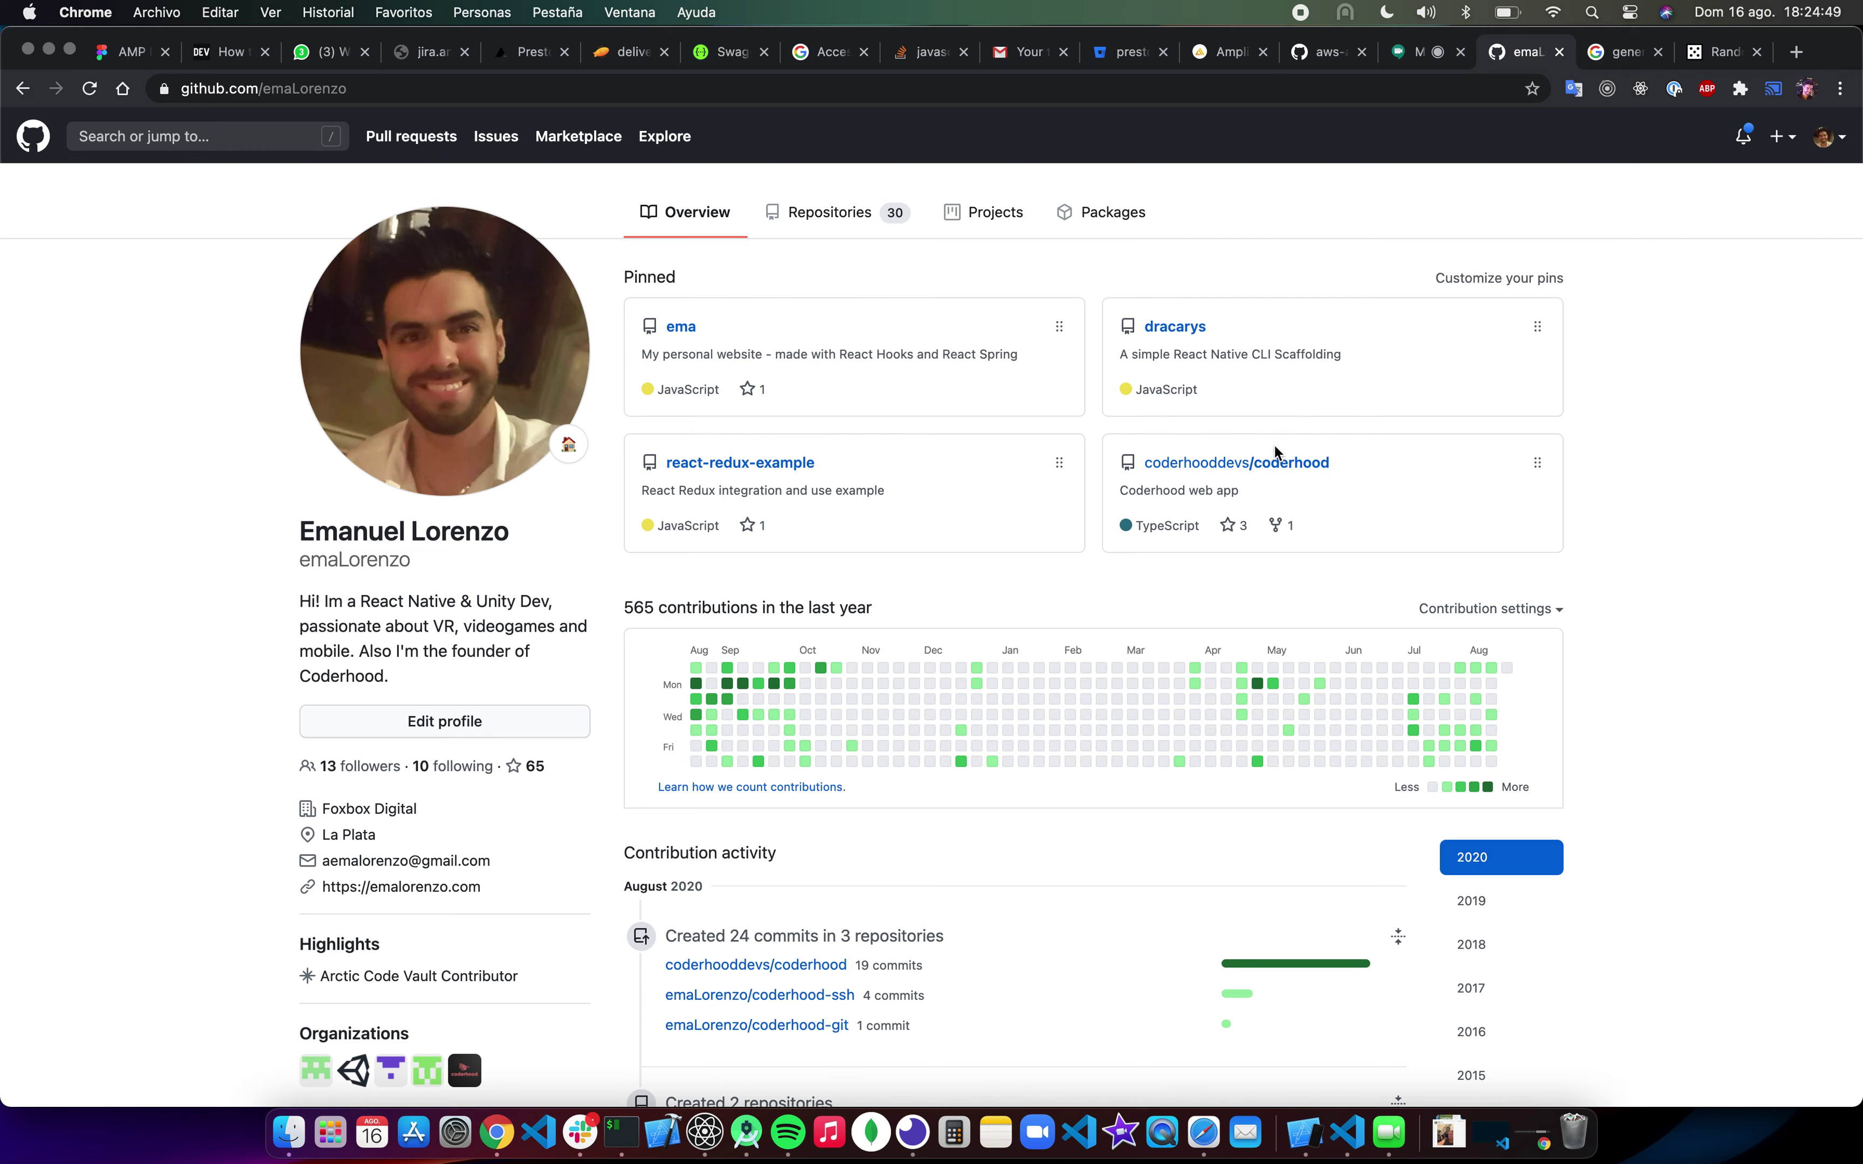
{"action": "left_click", "coordinate": [1293, 463]}
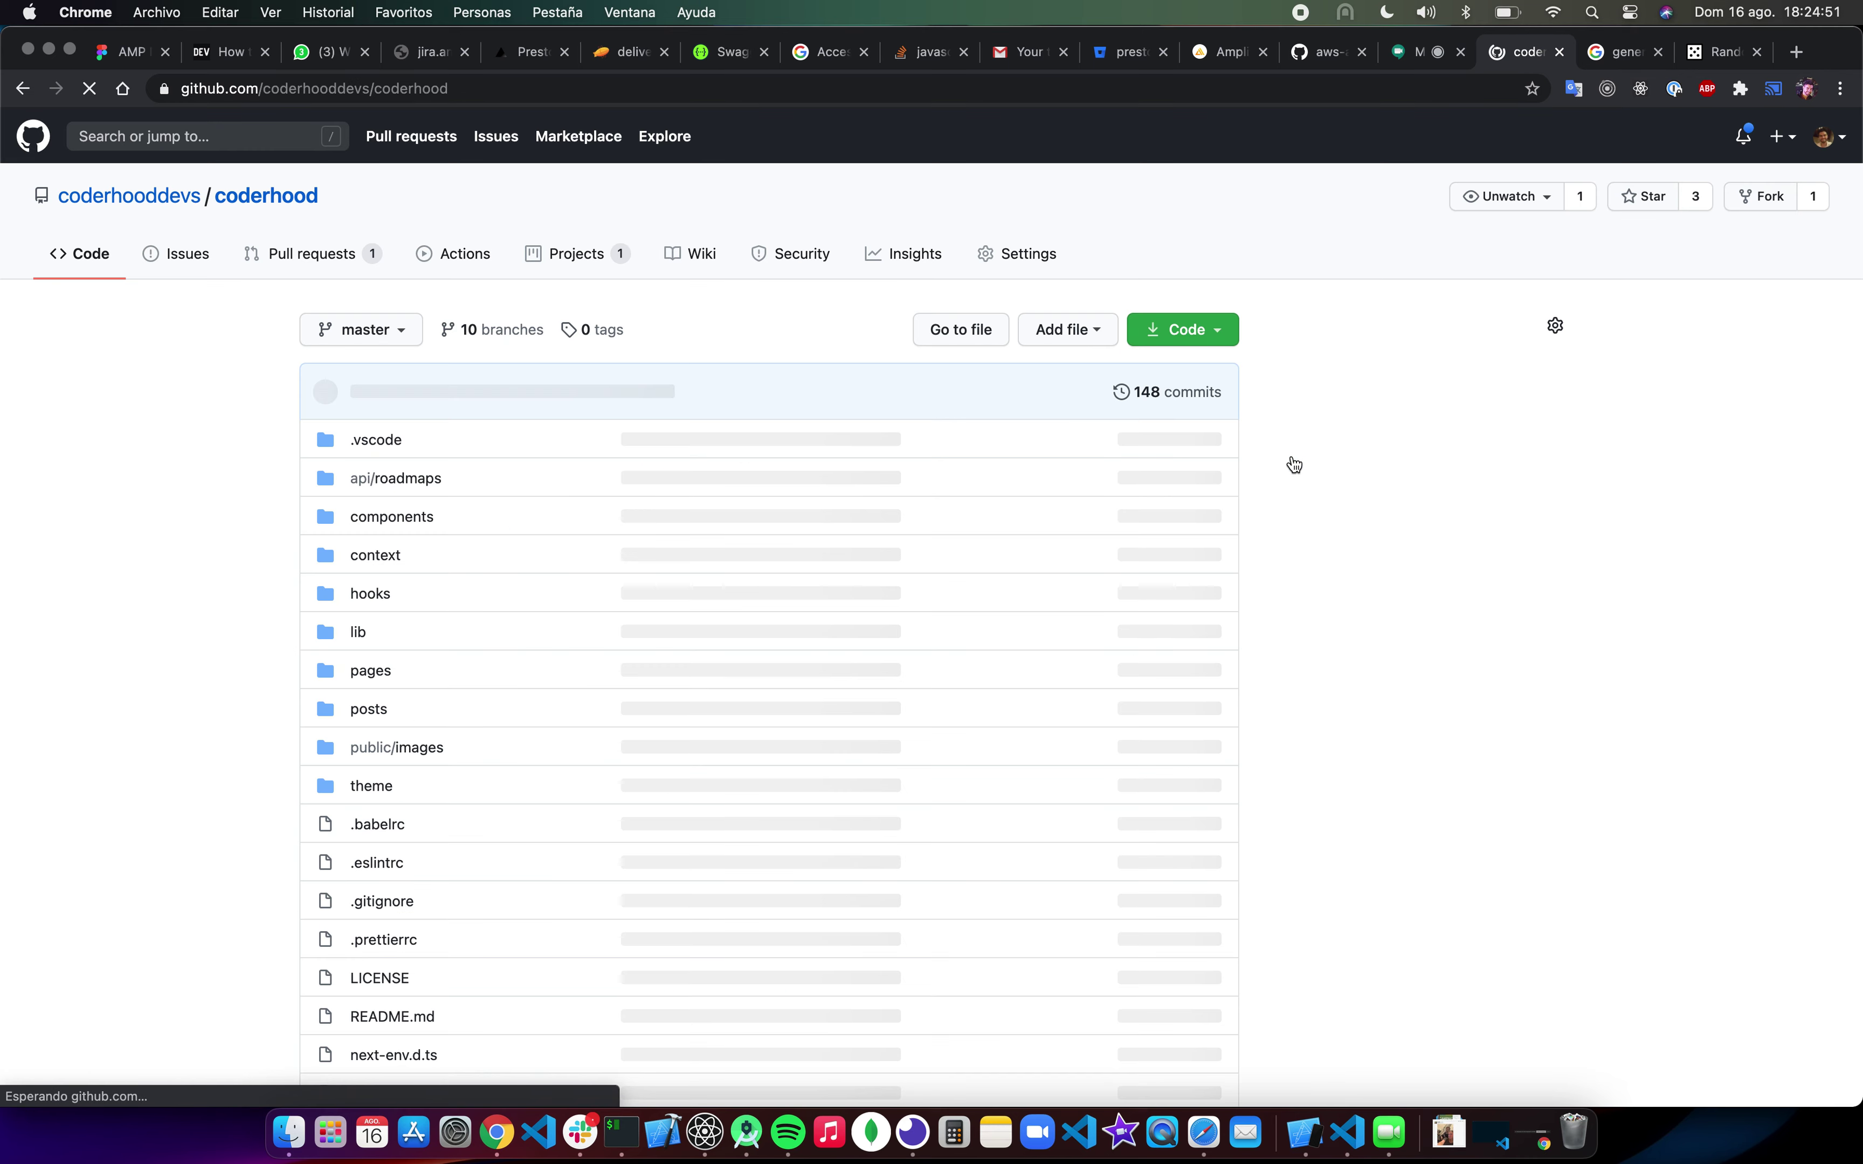
{"action": "left_click", "coordinate": [995, 256]}
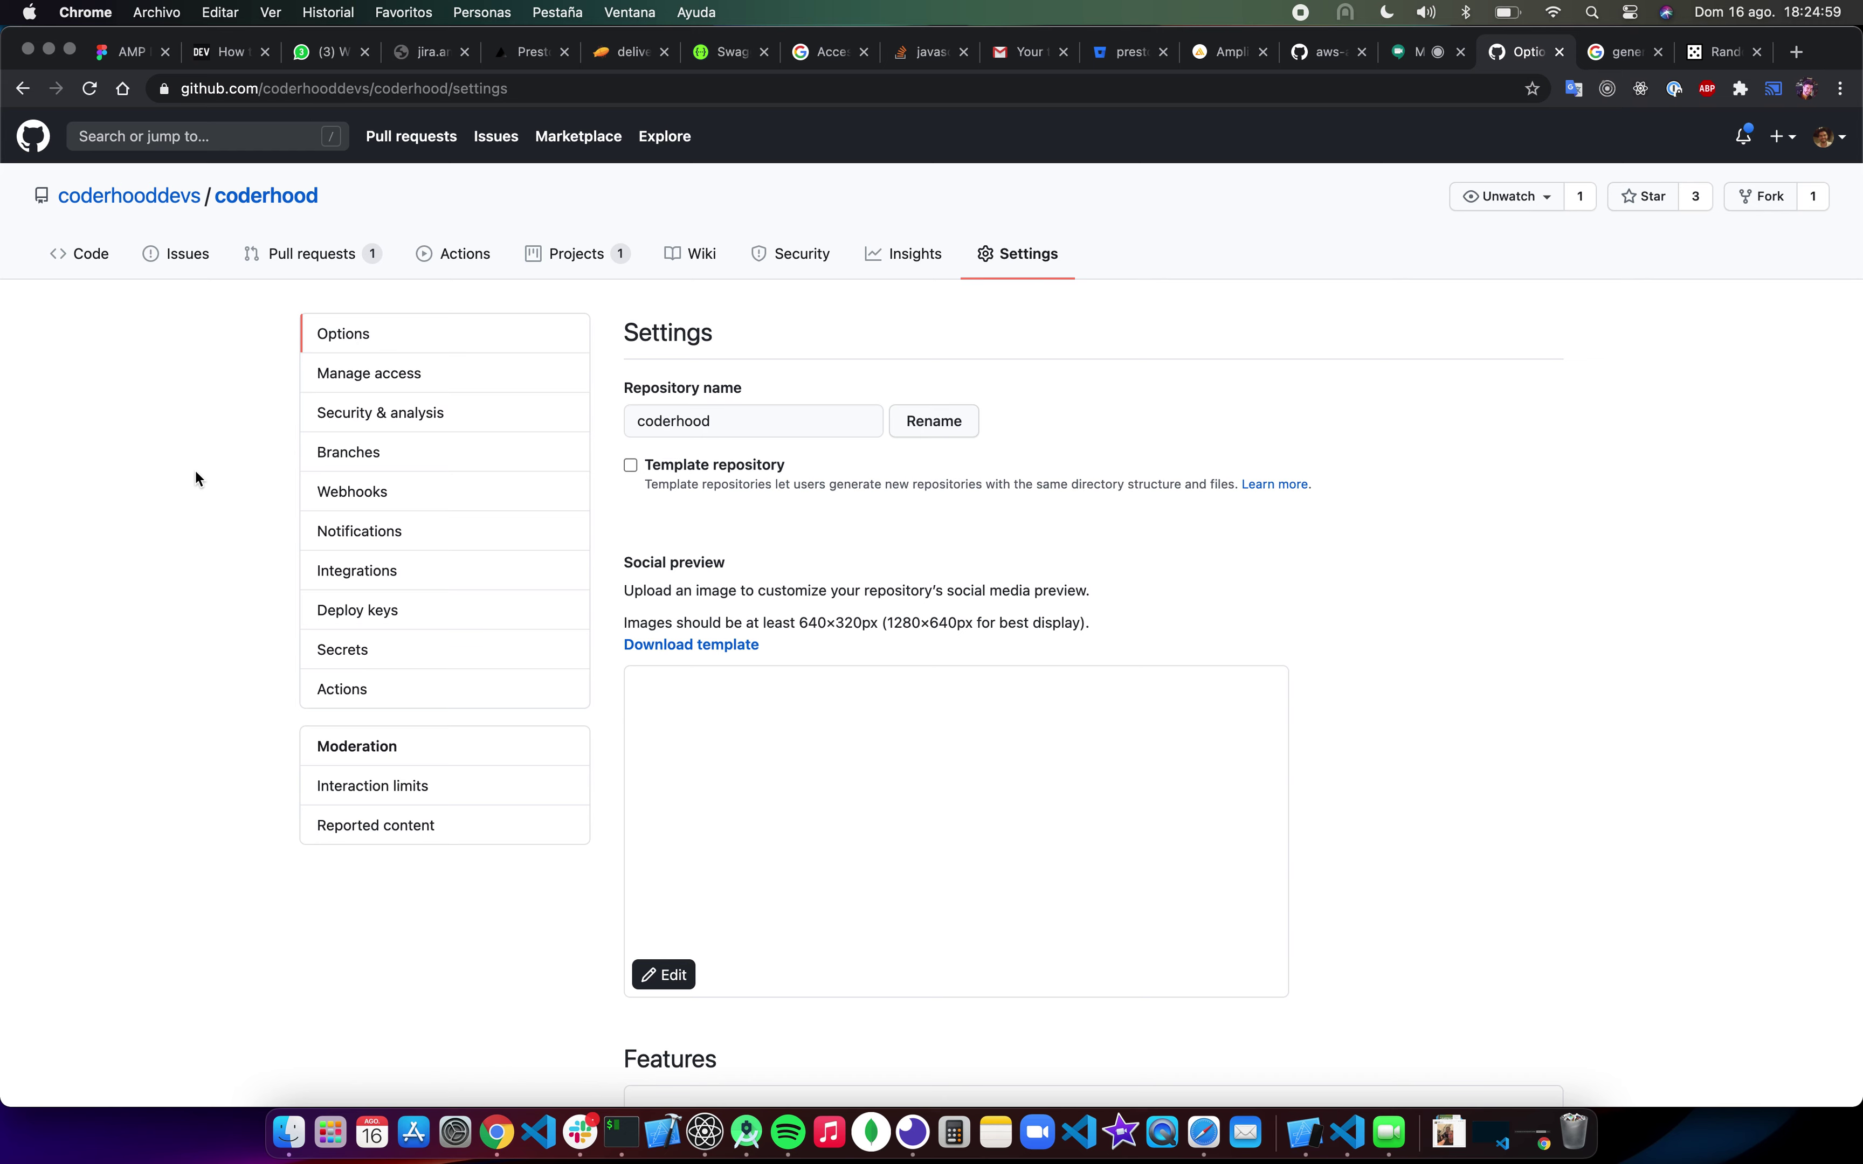
{"action": "scroll", "coordinate": [194, 477], "scroll_direction": "down", "scroll_amount": 1}
{"action": "left_click", "coordinate": [378, 369]}
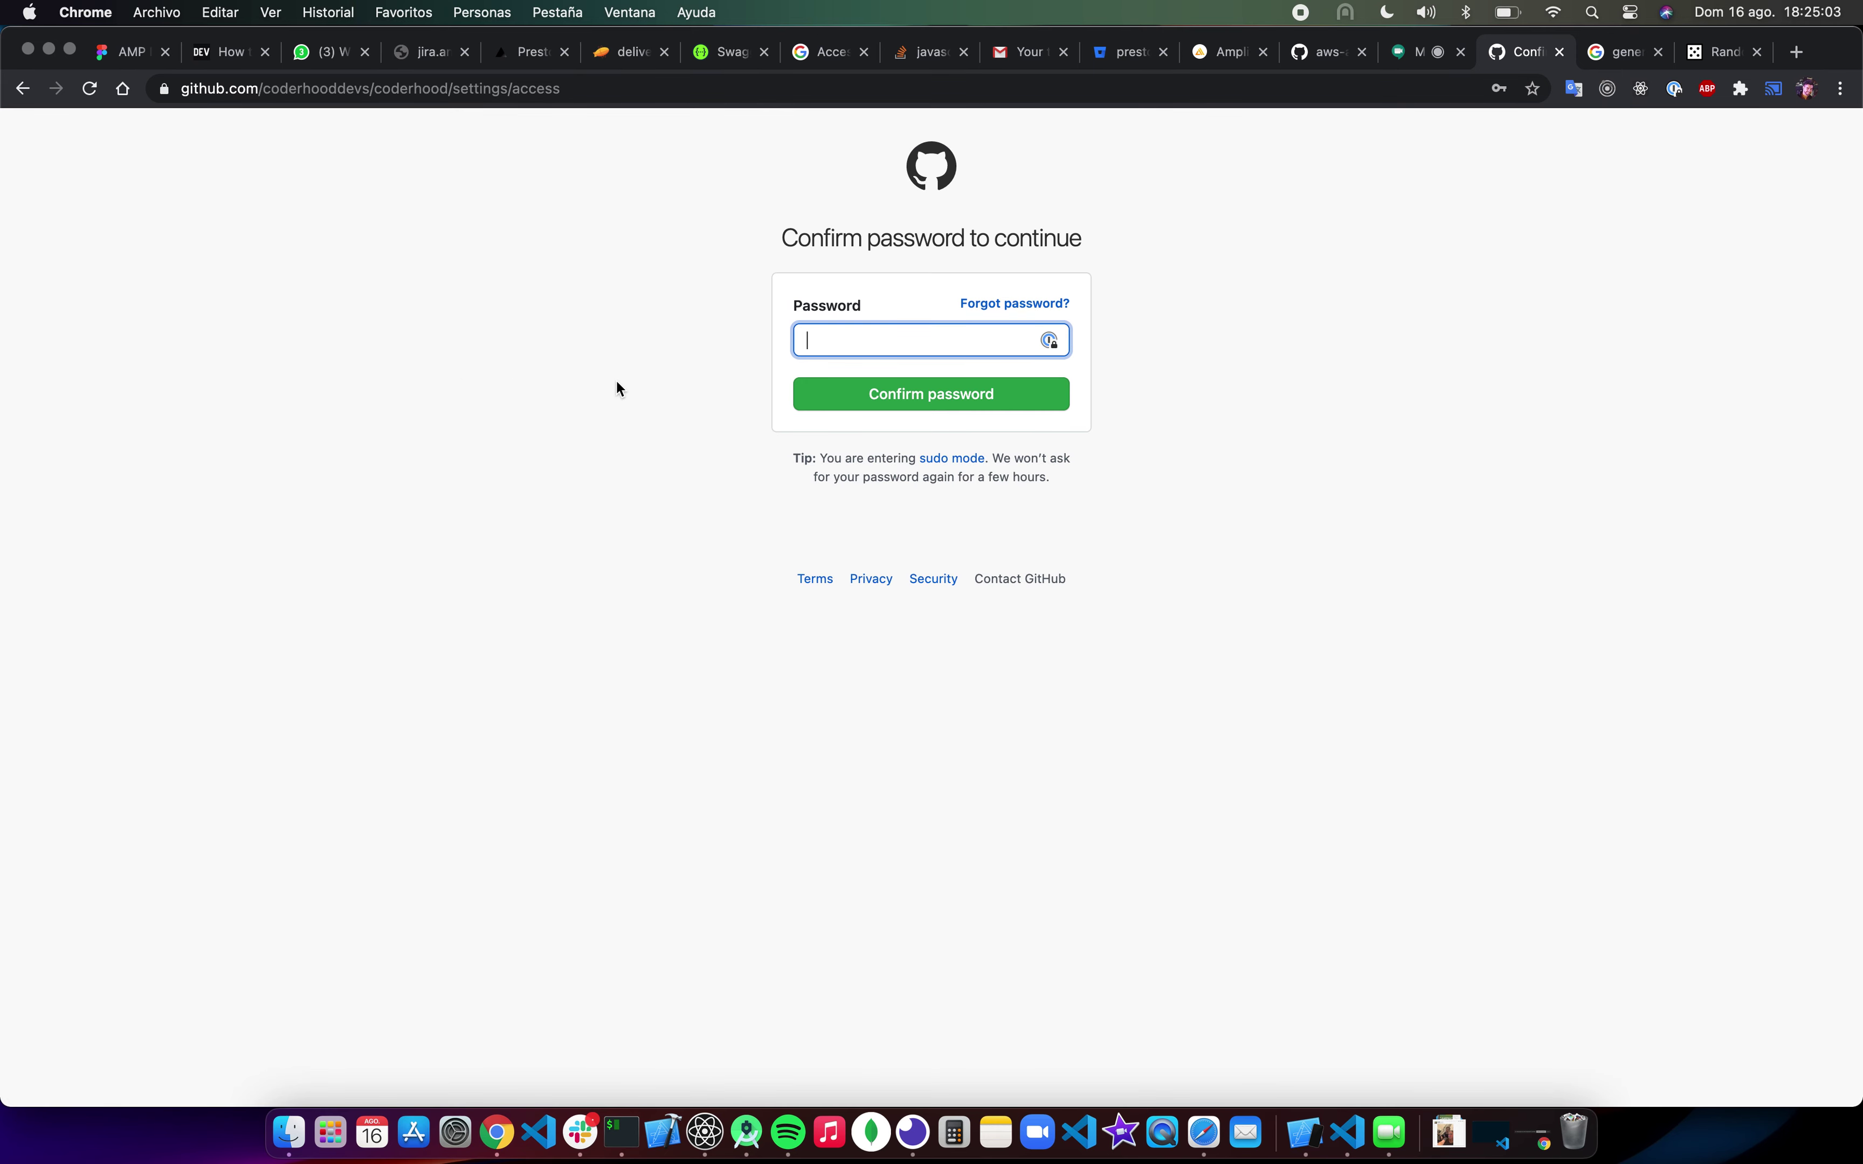
Step: Confirm the GitHub account password, using the saved login, to get into the repository's access settings
{"action": "type", "text": "•••••••••••••"}
{"action": "key", "text": "Return"}
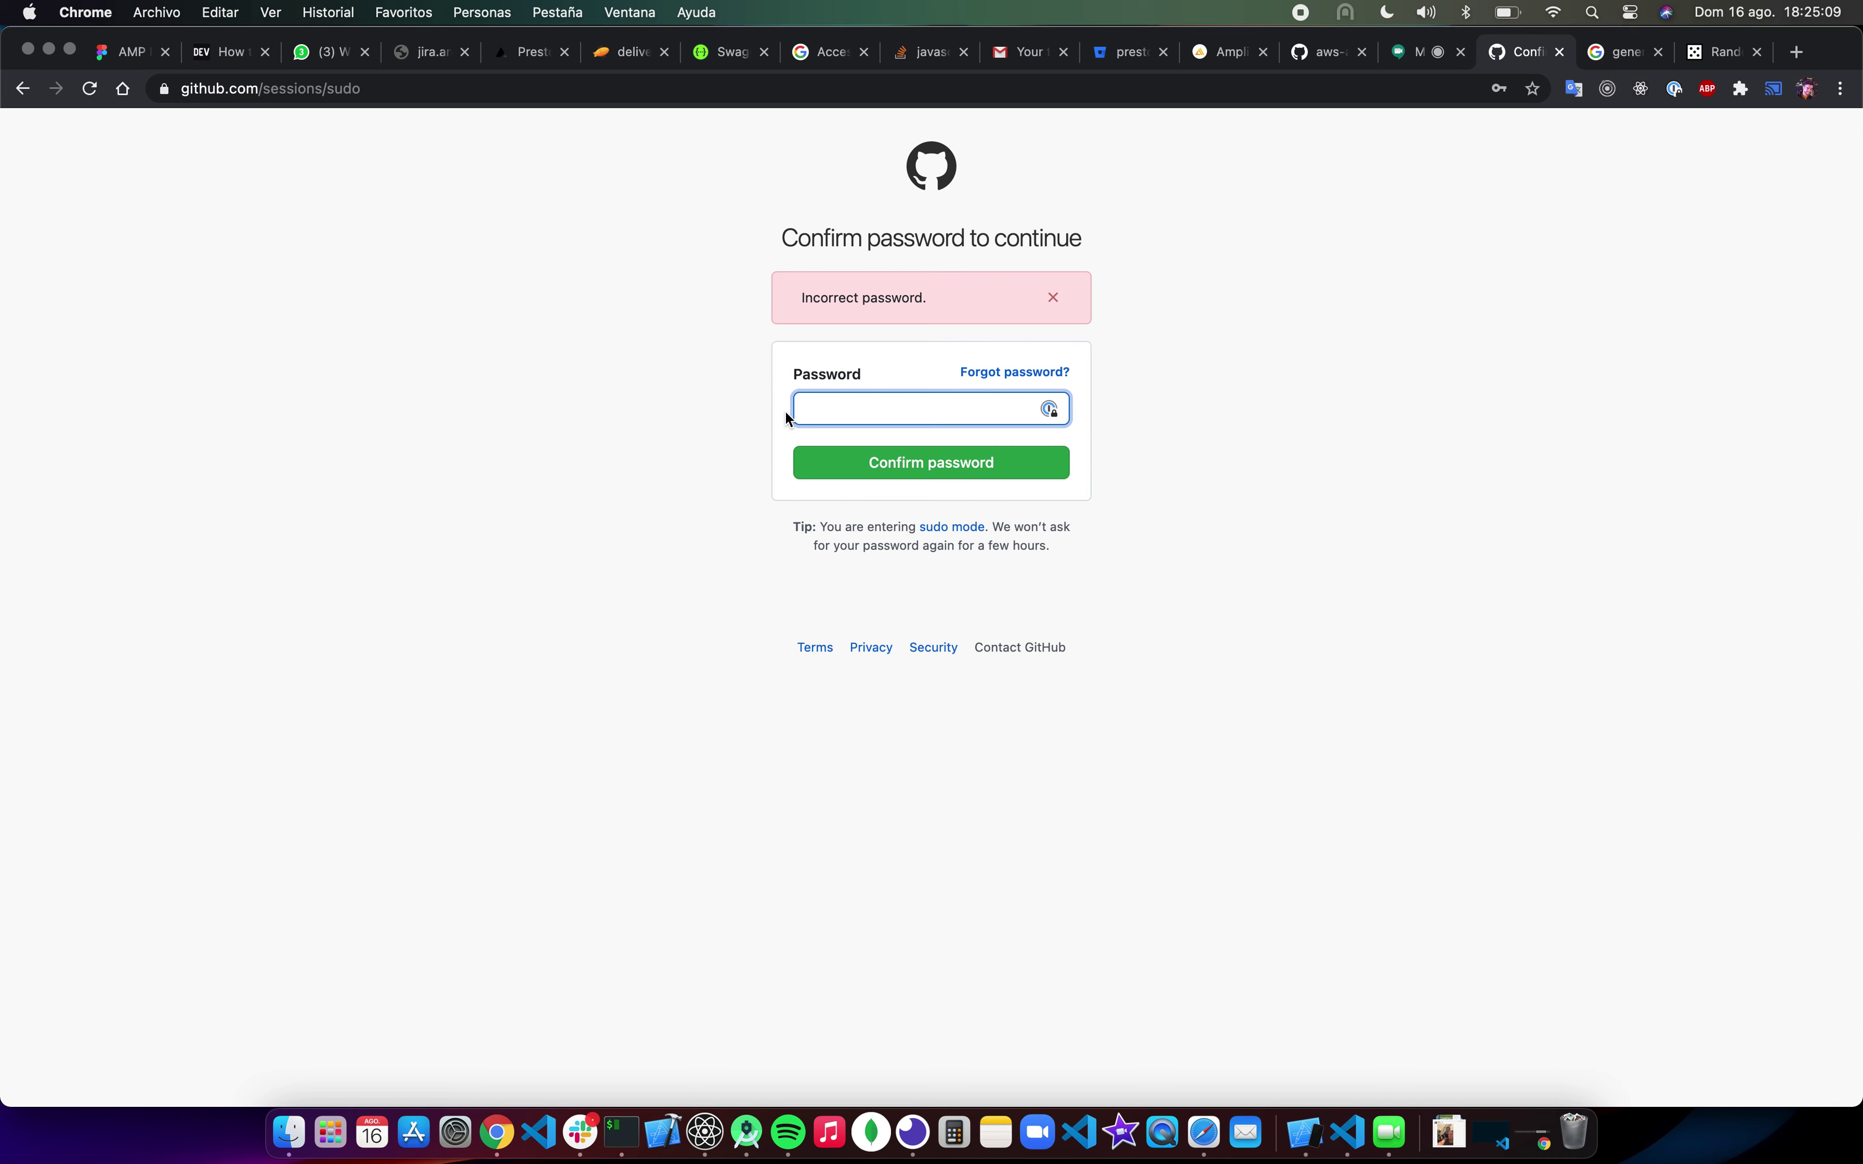
{"action": "type", "text": "••"}
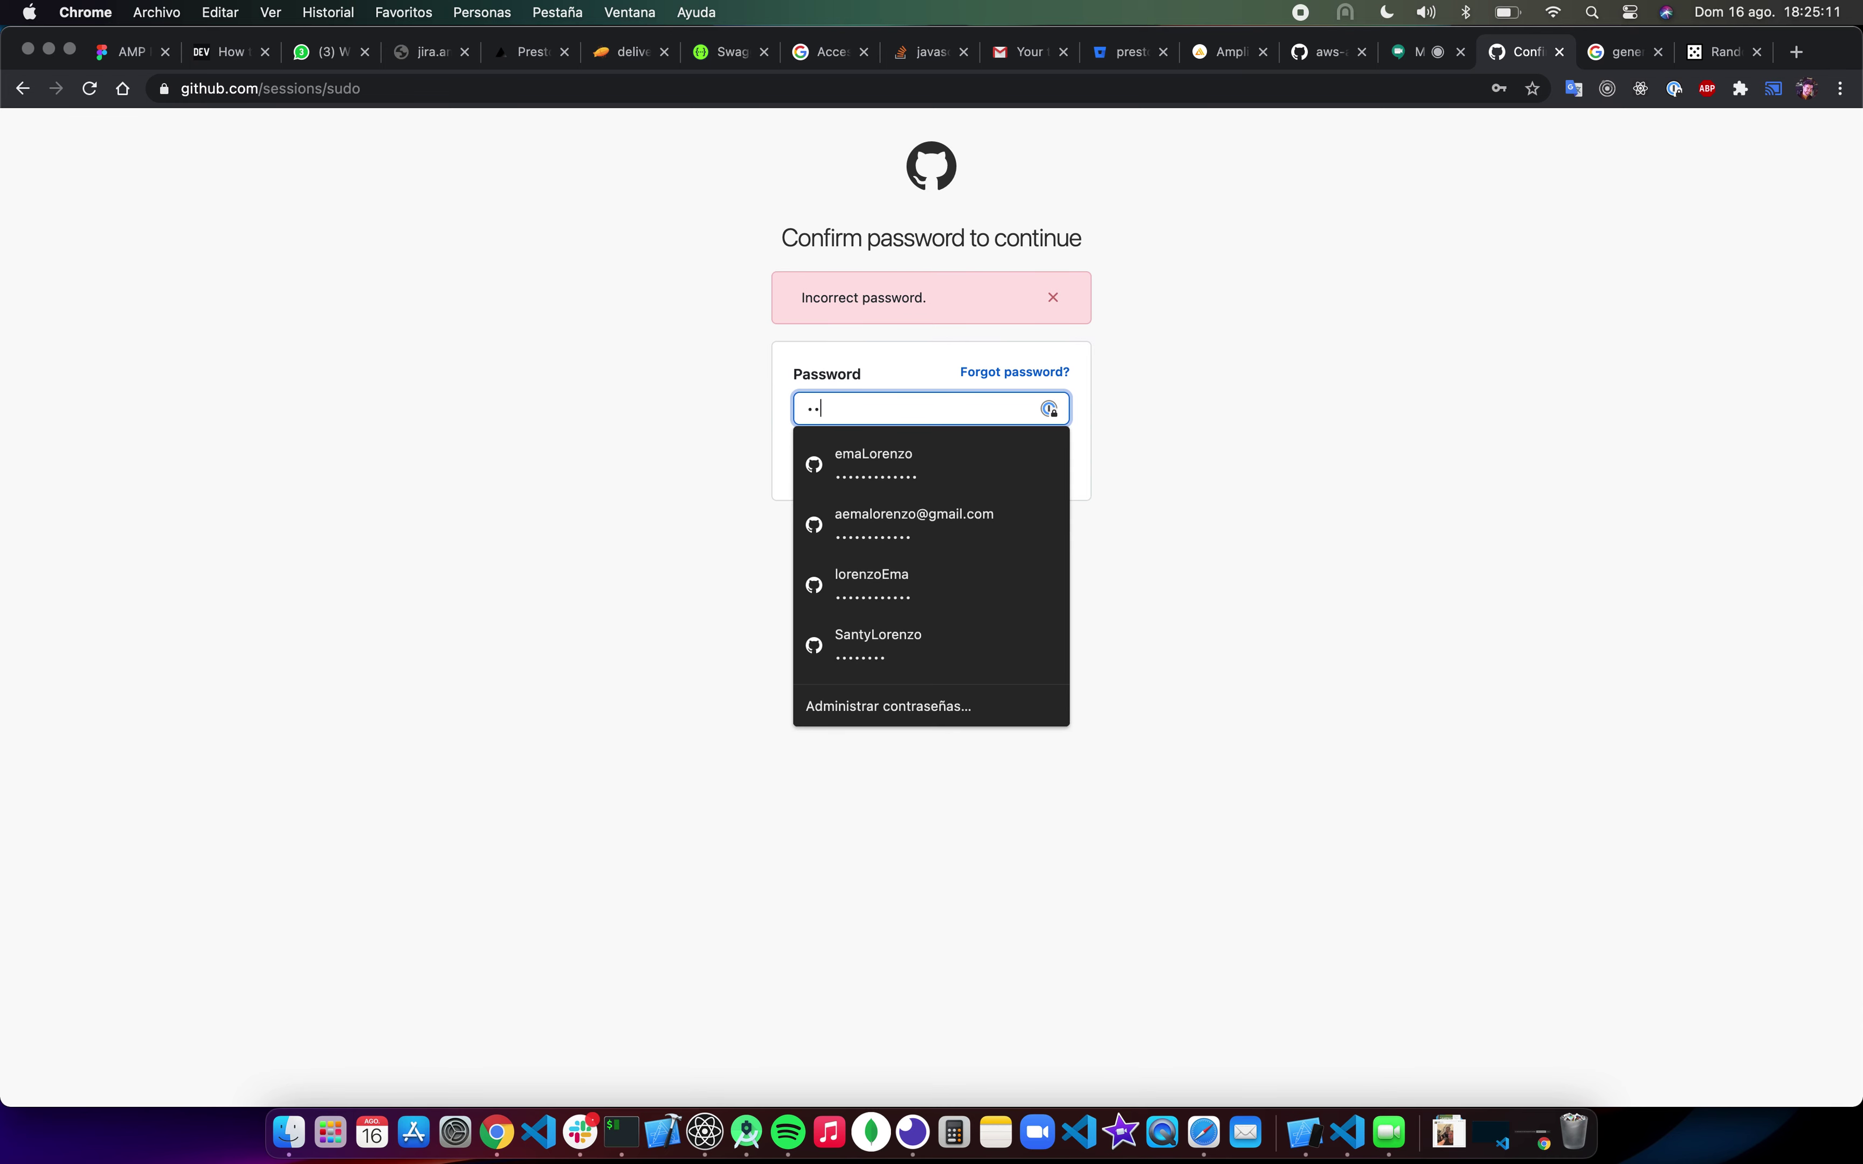
{"action": "left_click", "coordinate": [879, 473]}
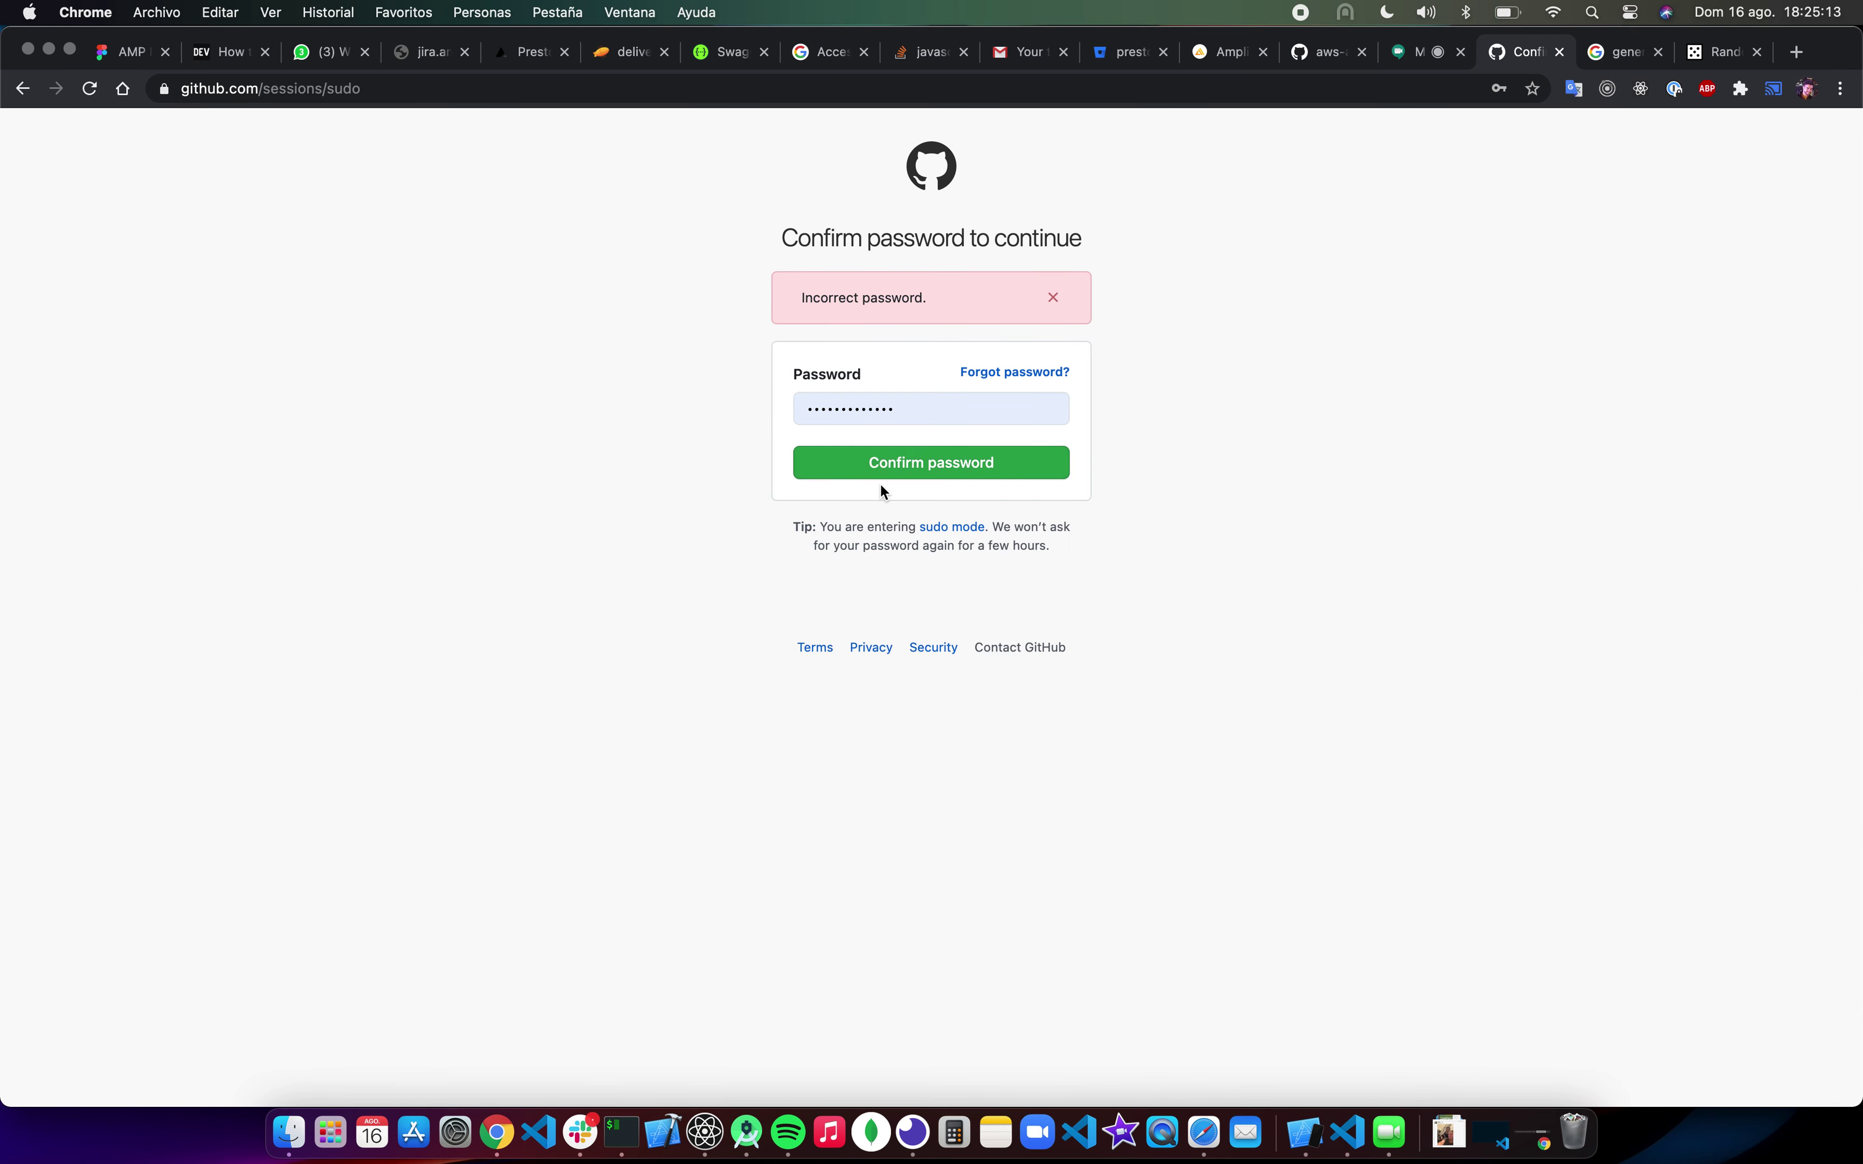
{"action": "left_click", "coordinate": [907, 471]}
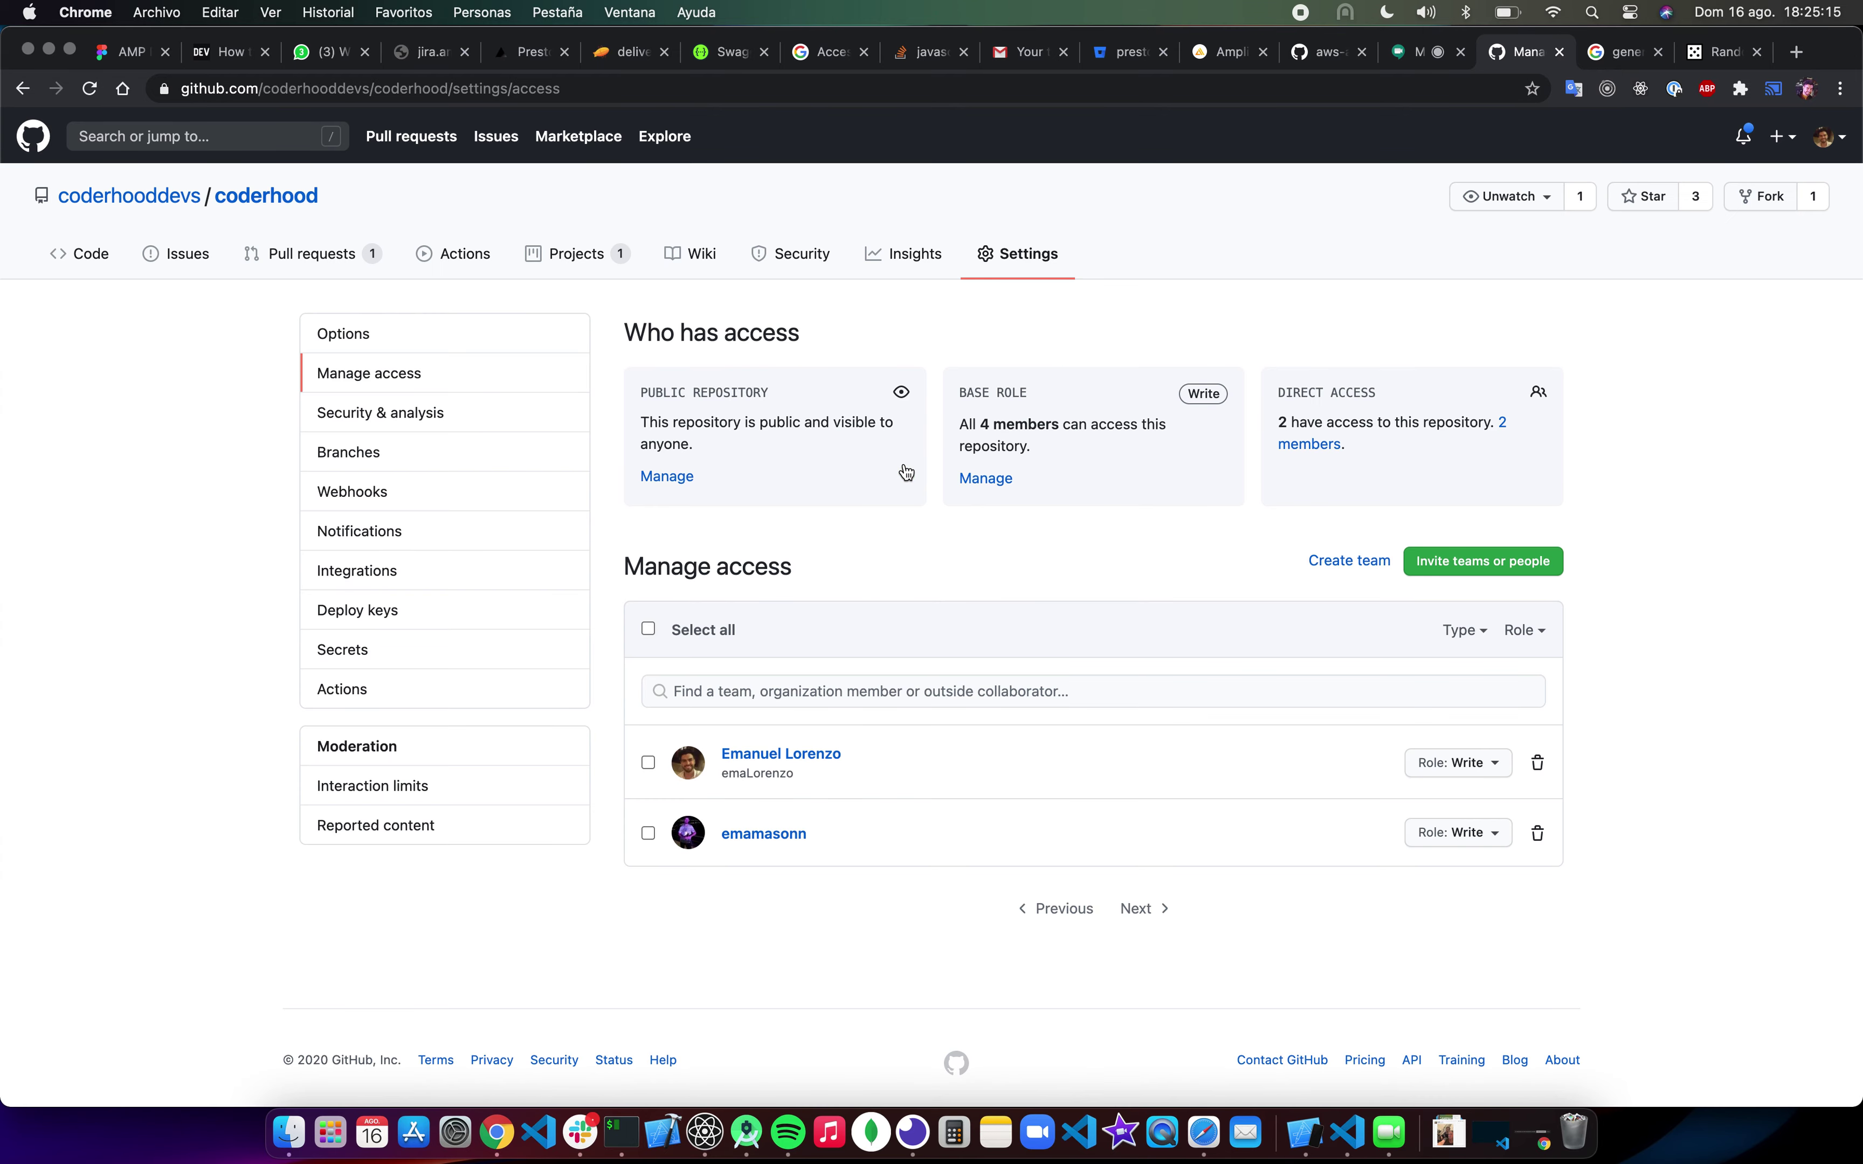
Step: Review who has access to the coderhood repository and view the dialog for inviting teams or people
{"action": "scroll", "coordinate": [861, 891], "scroll_direction": "down", "scroll_amount": 2}
{"action": "scroll", "coordinate": [933, 351], "scroll_direction": "down", "scroll_amount": 1}
{"action": "scroll", "coordinate": [933, 351], "scroll_direction": "up", "scroll_amount": 1}
{"action": "scroll", "coordinate": [928, 348], "scroll_direction": "down", "scroll_amount": 1}
{"action": "scroll", "coordinate": [928, 349], "scroll_direction": "up", "scroll_amount": 1}
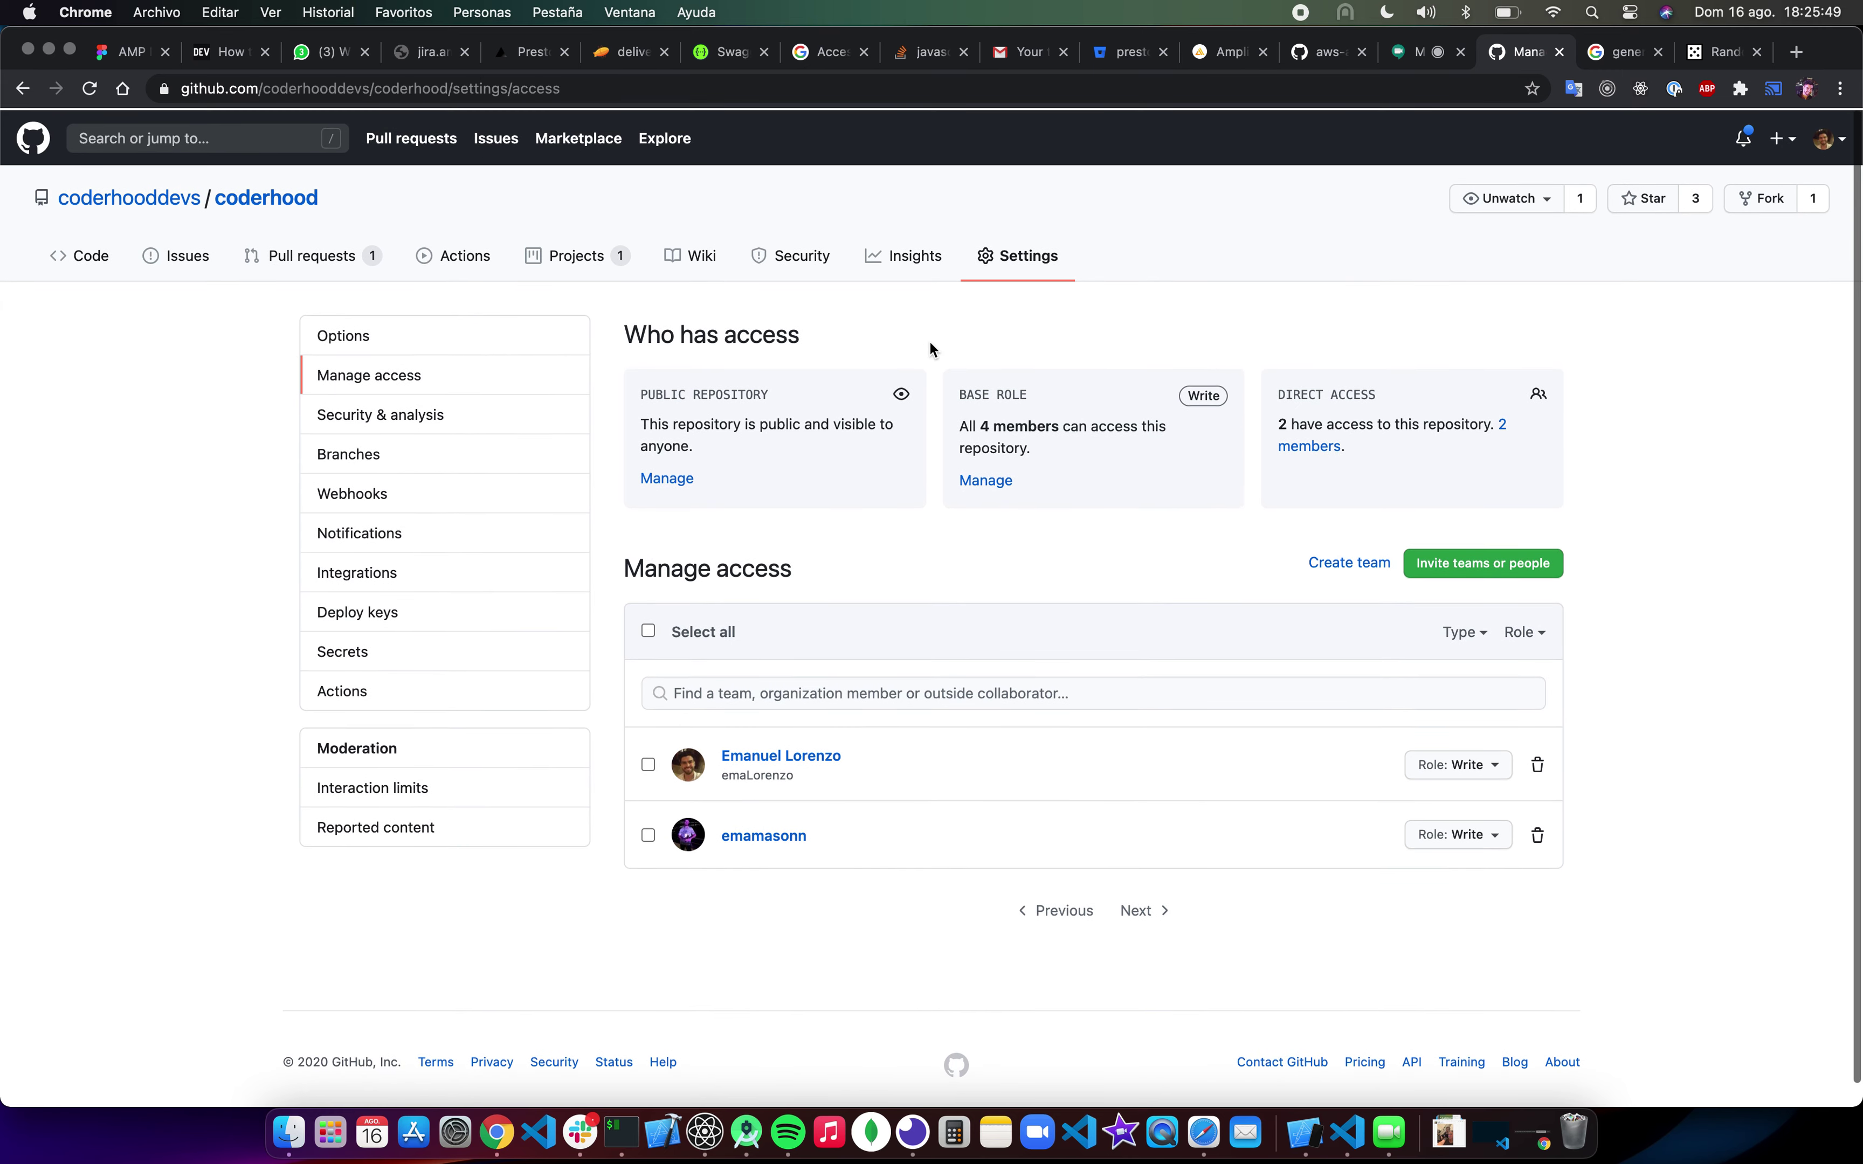
{"action": "left_click", "coordinate": [1461, 763]}
{"action": "left_click", "coordinate": [1461, 764]}
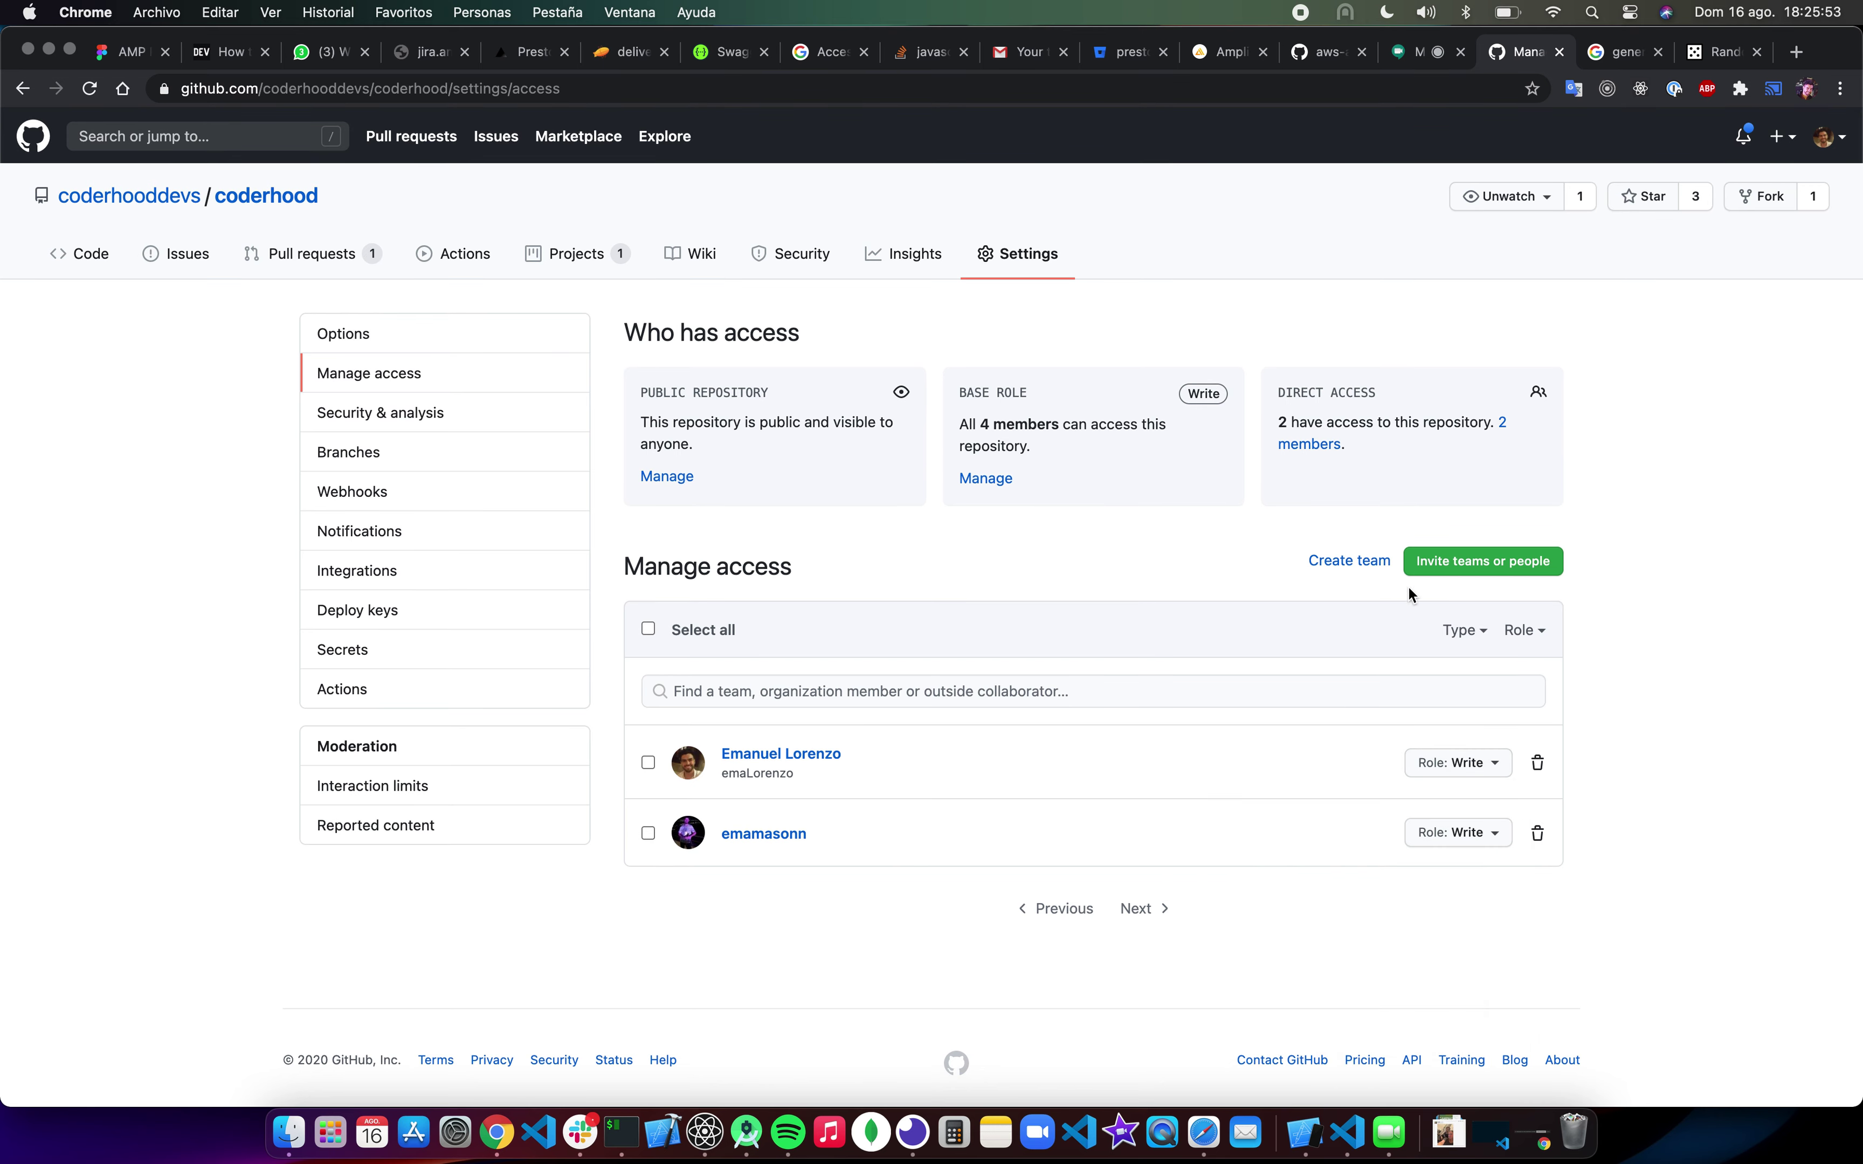
{"action": "left_click", "coordinate": [1510, 562]}
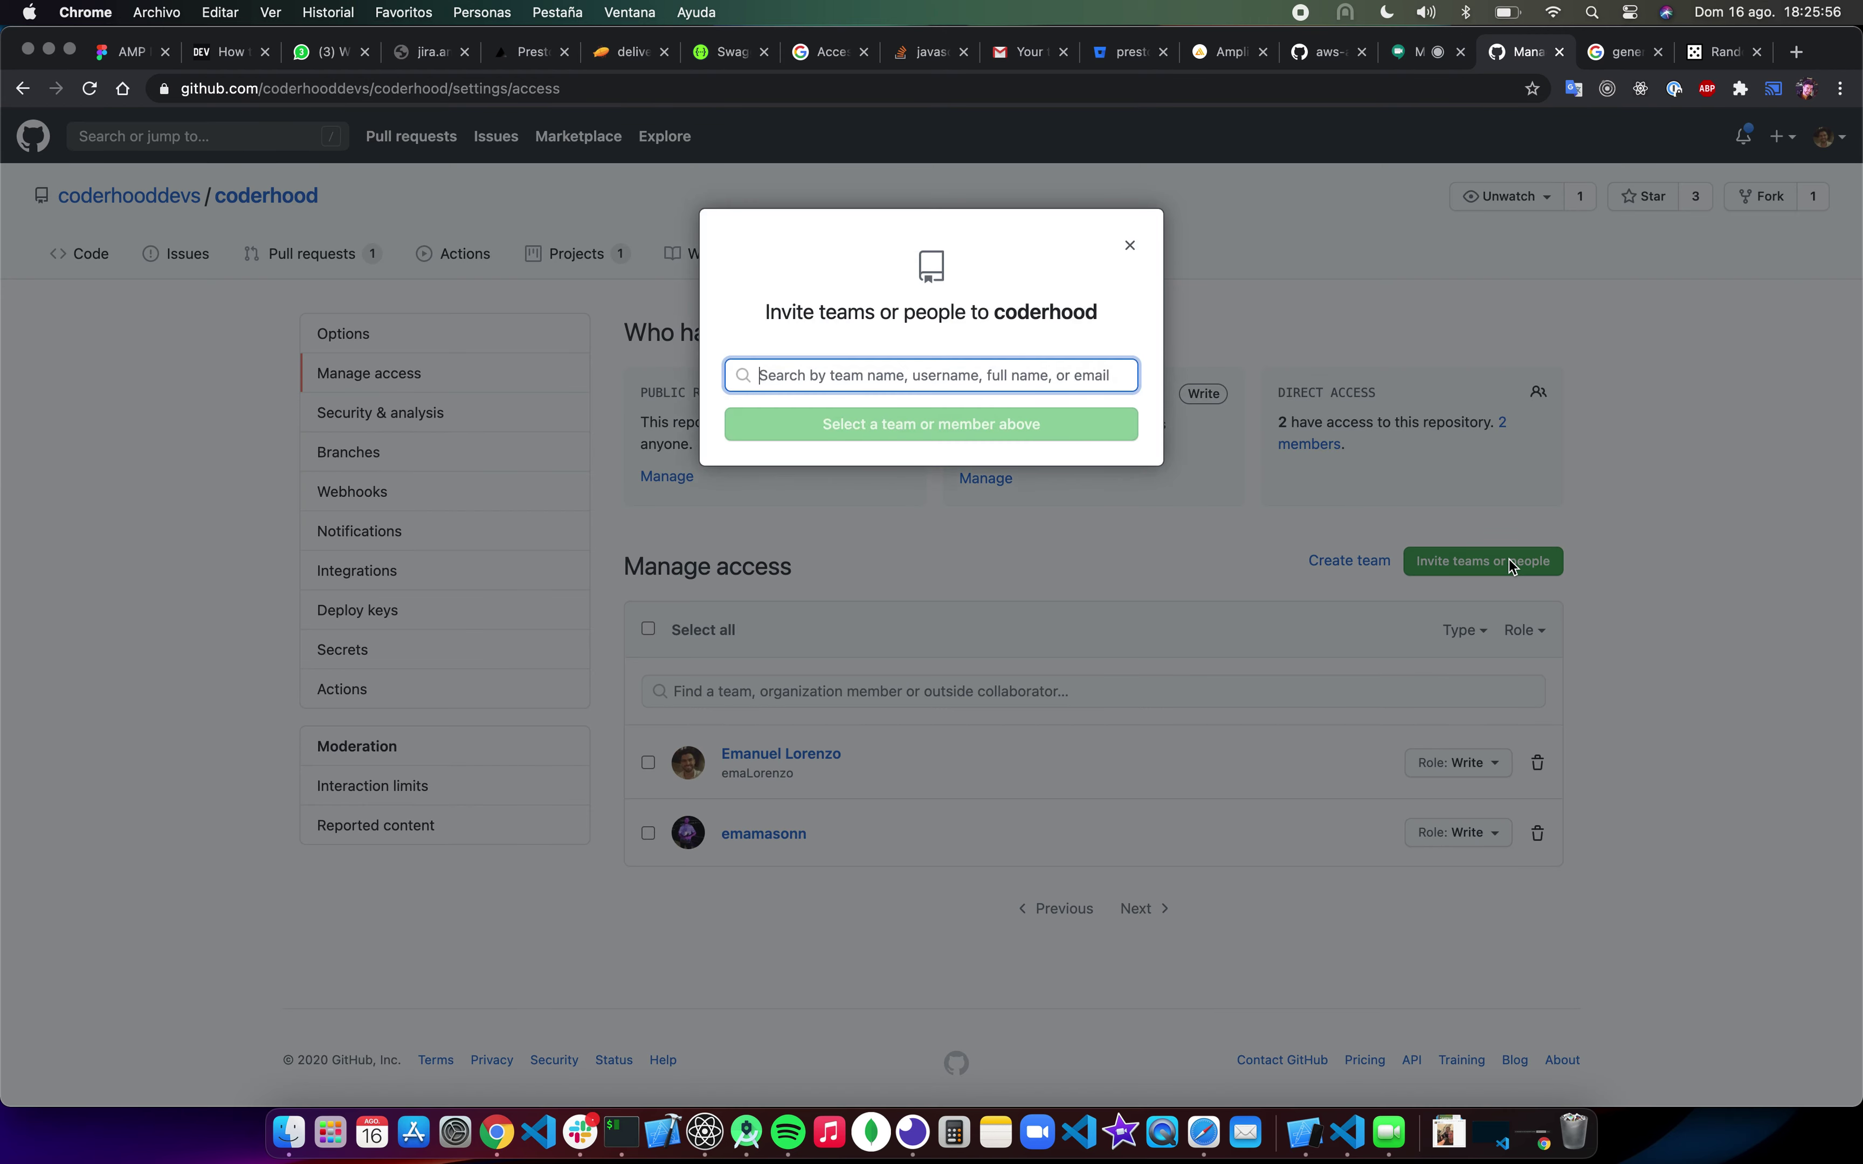
{"action": "left_click", "coordinate": [1130, 246]}
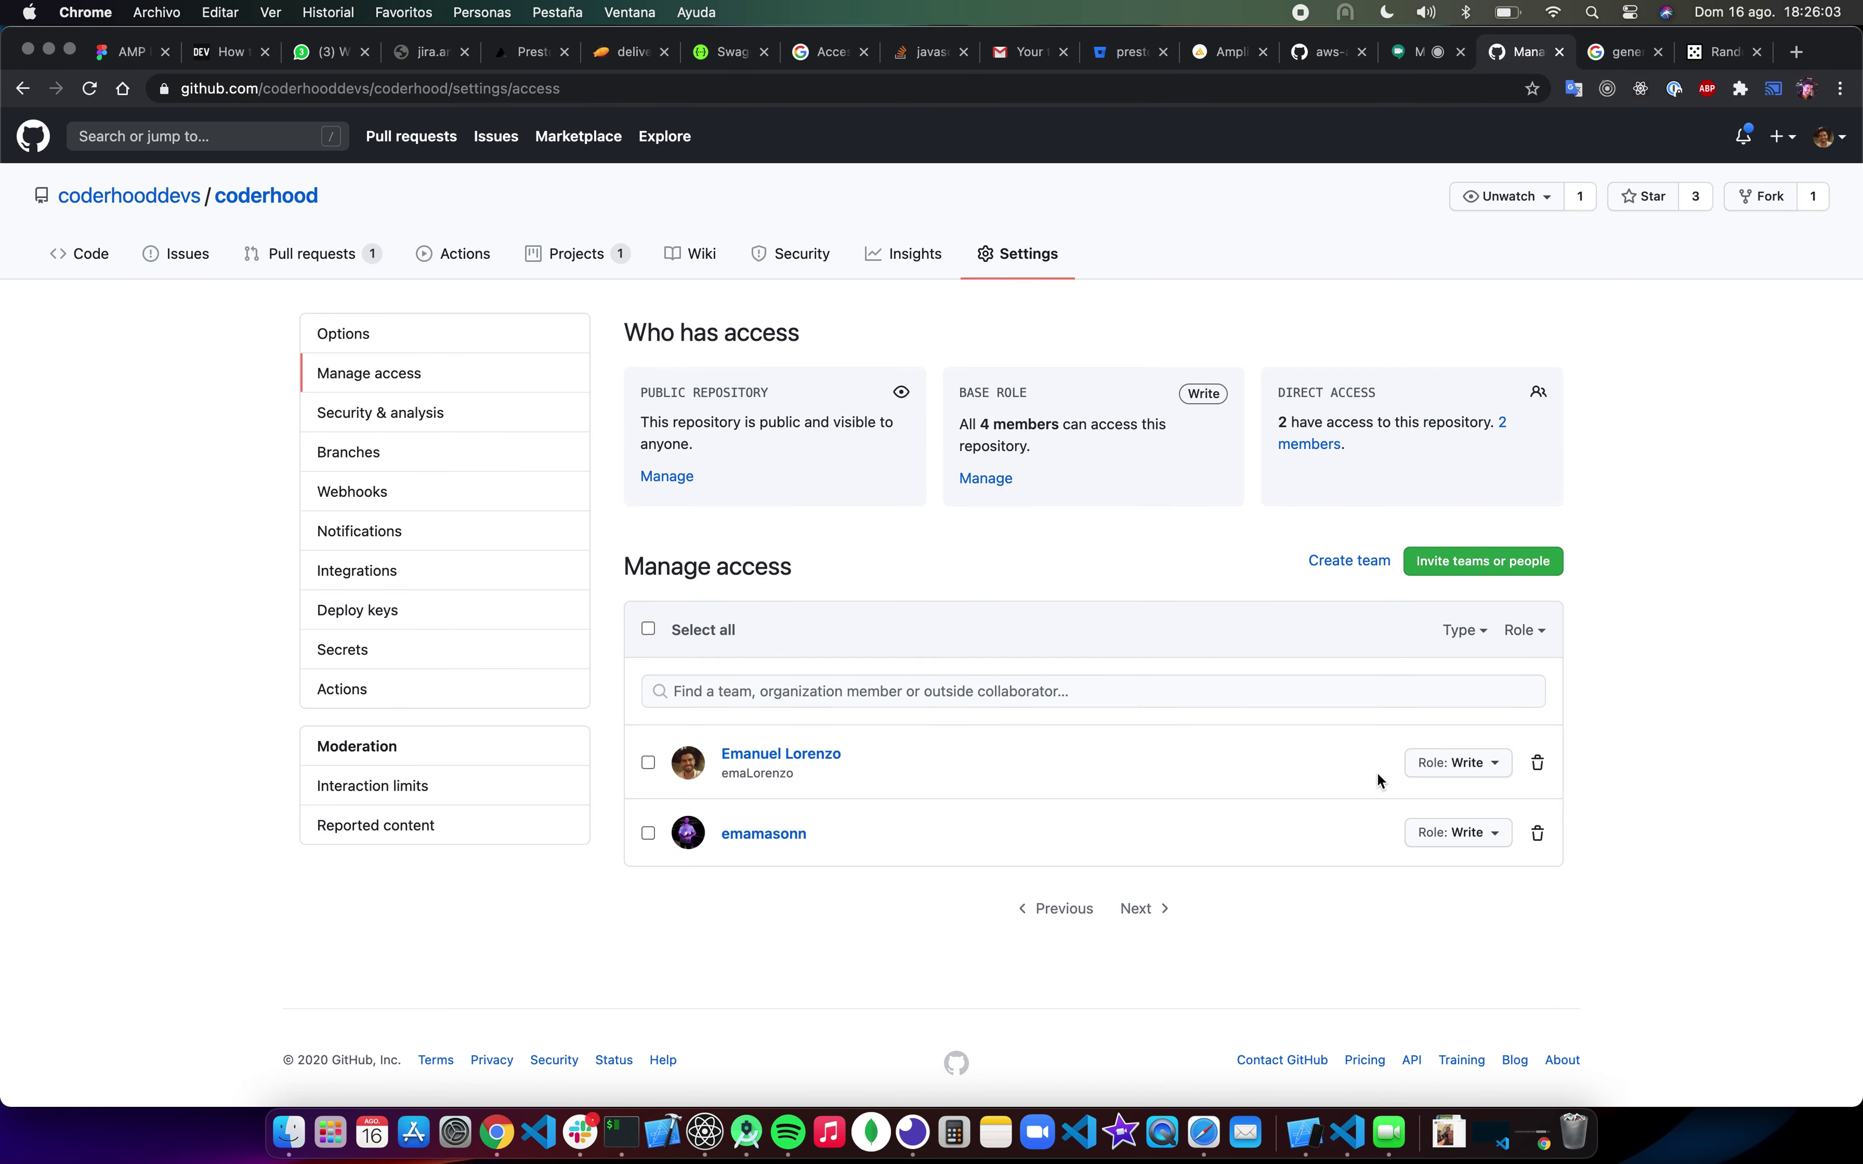
Step: View the Write, Maintain and Admin role options for the second member in the access list
{"action": "left_click", "coordinate": [1462, 833]}
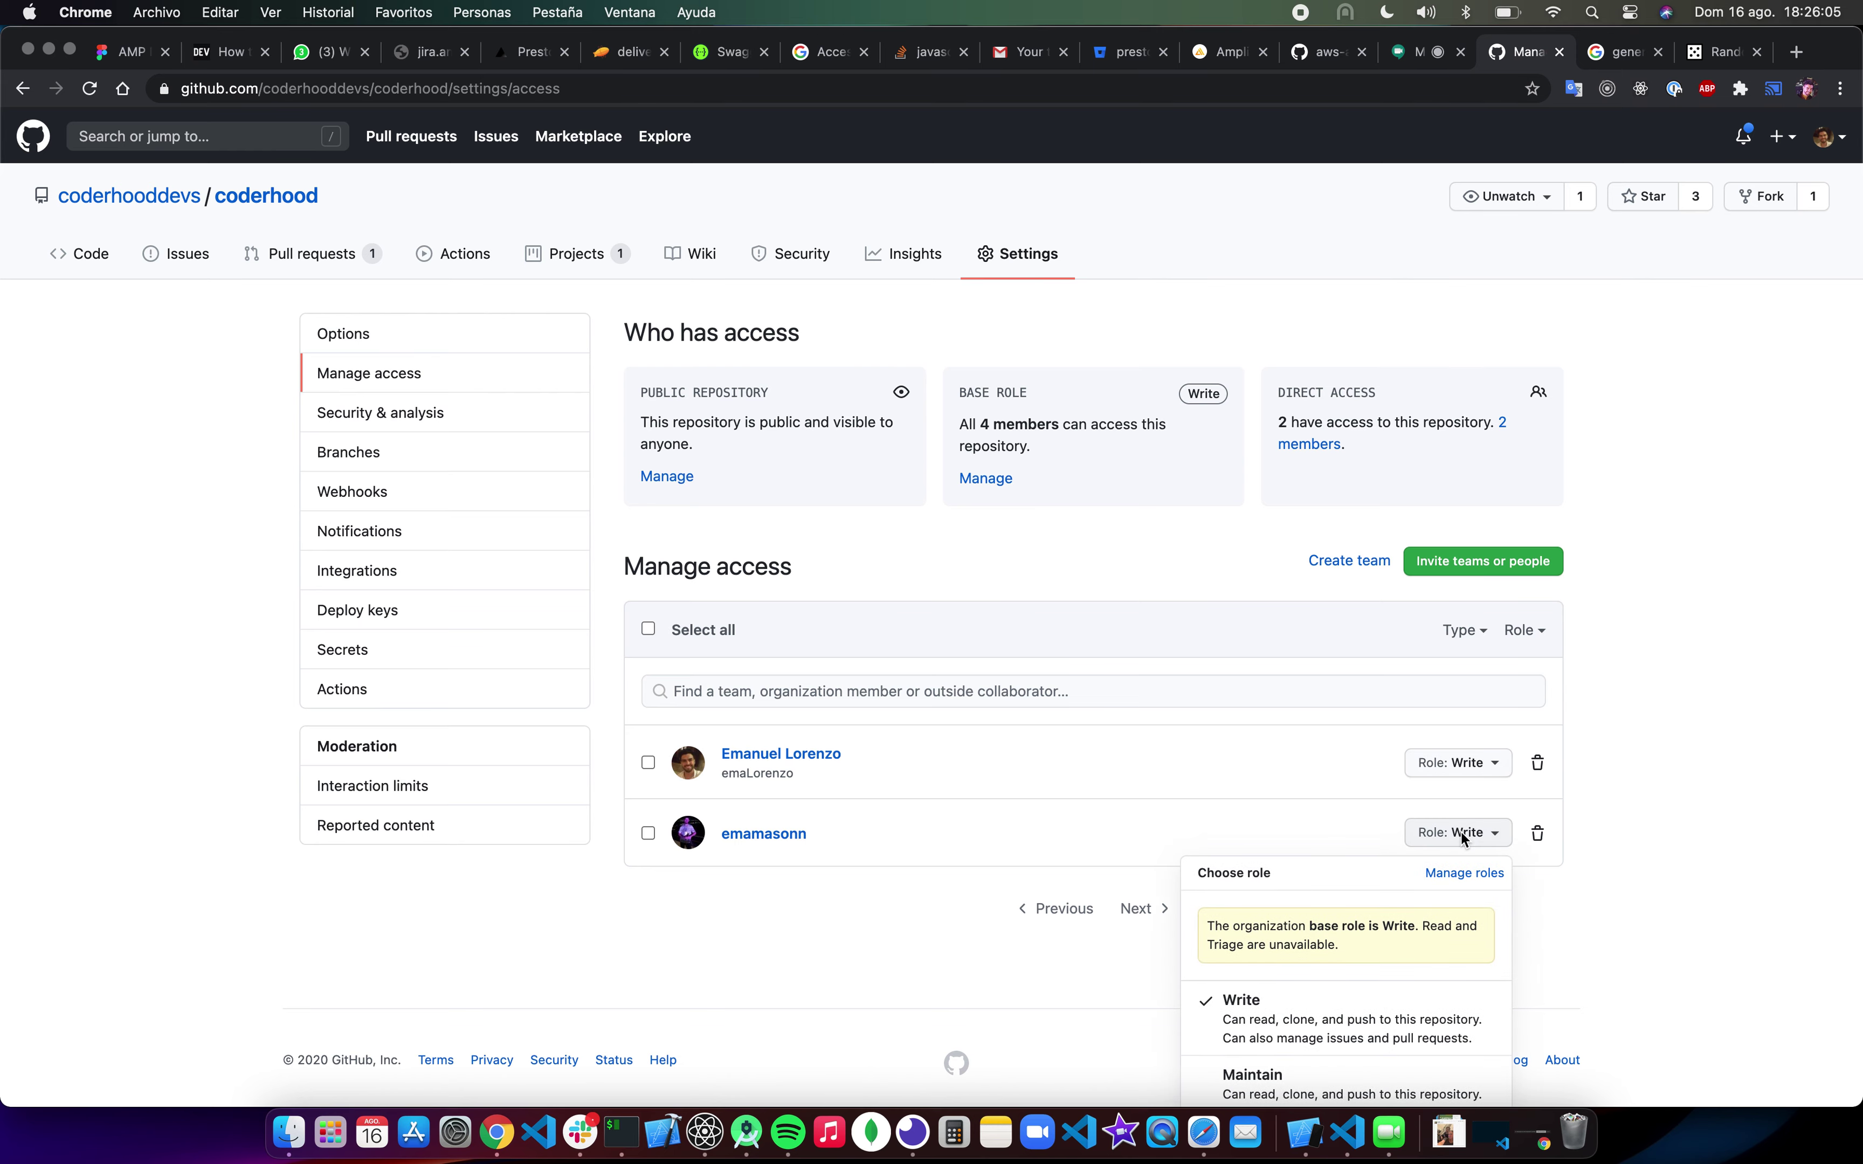
{"action": "scroll", "coordinate": [1424, 966], "scroll_direction": "down", "scroll_amount": 3}
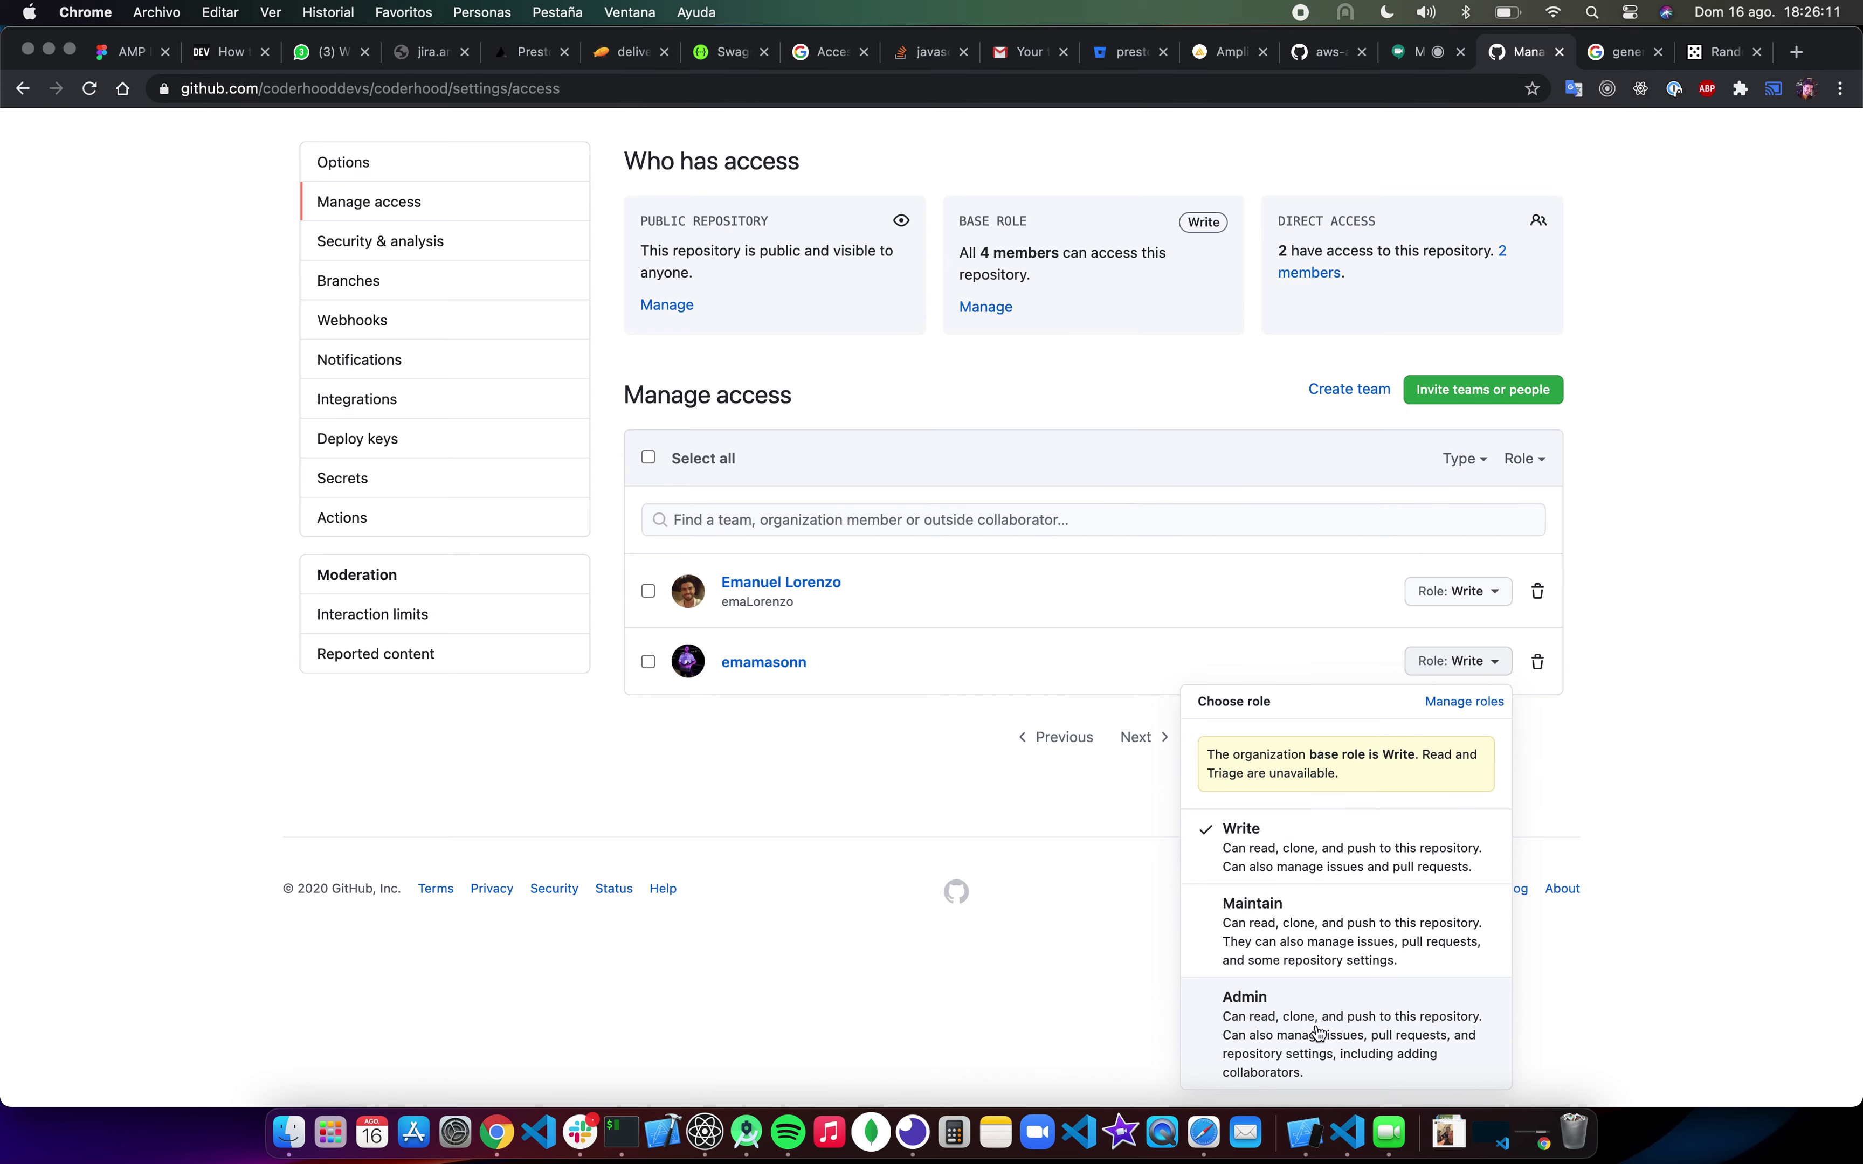
{"action": "left_click", "coordinate": [1678, 838]}
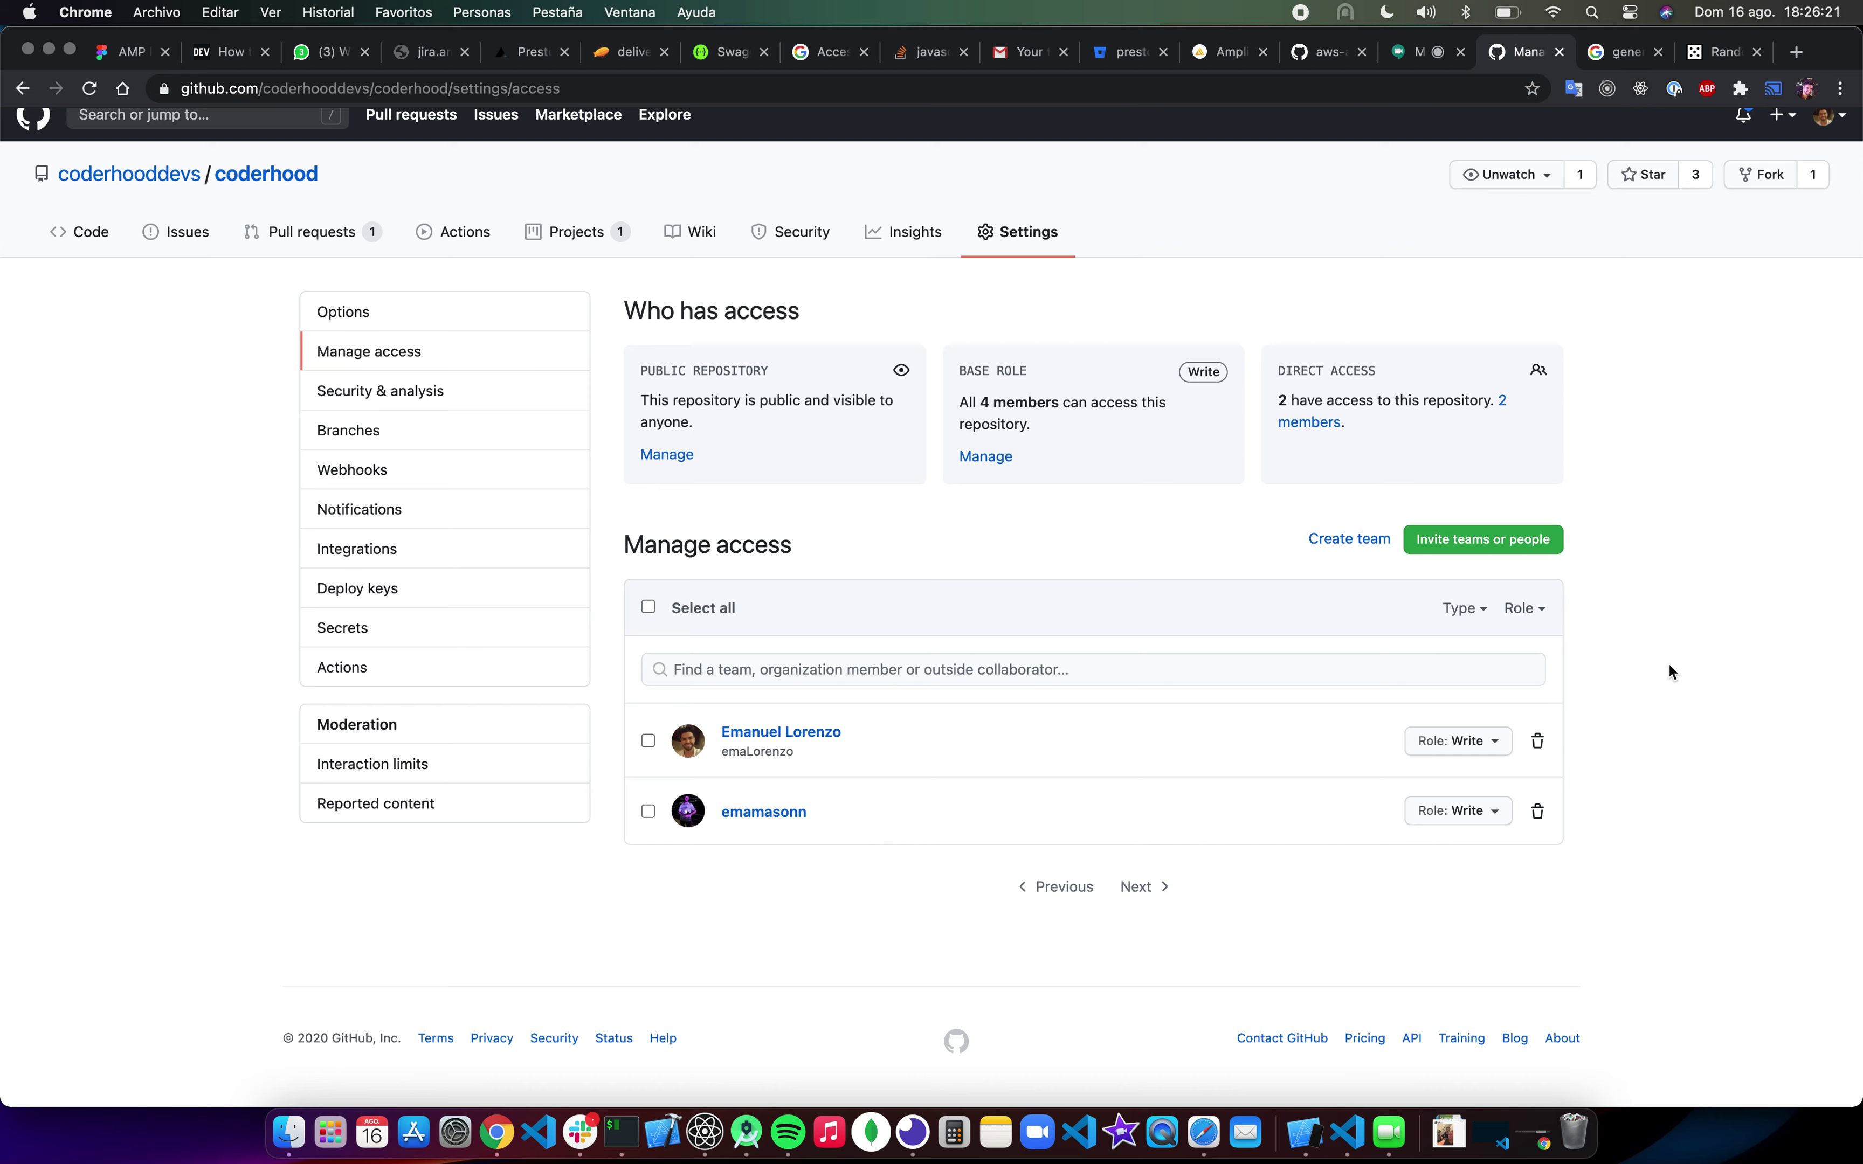
Step: View the role options available for the first member in the access list
{"action": "left_click", "coordinate": [1472, 735]}
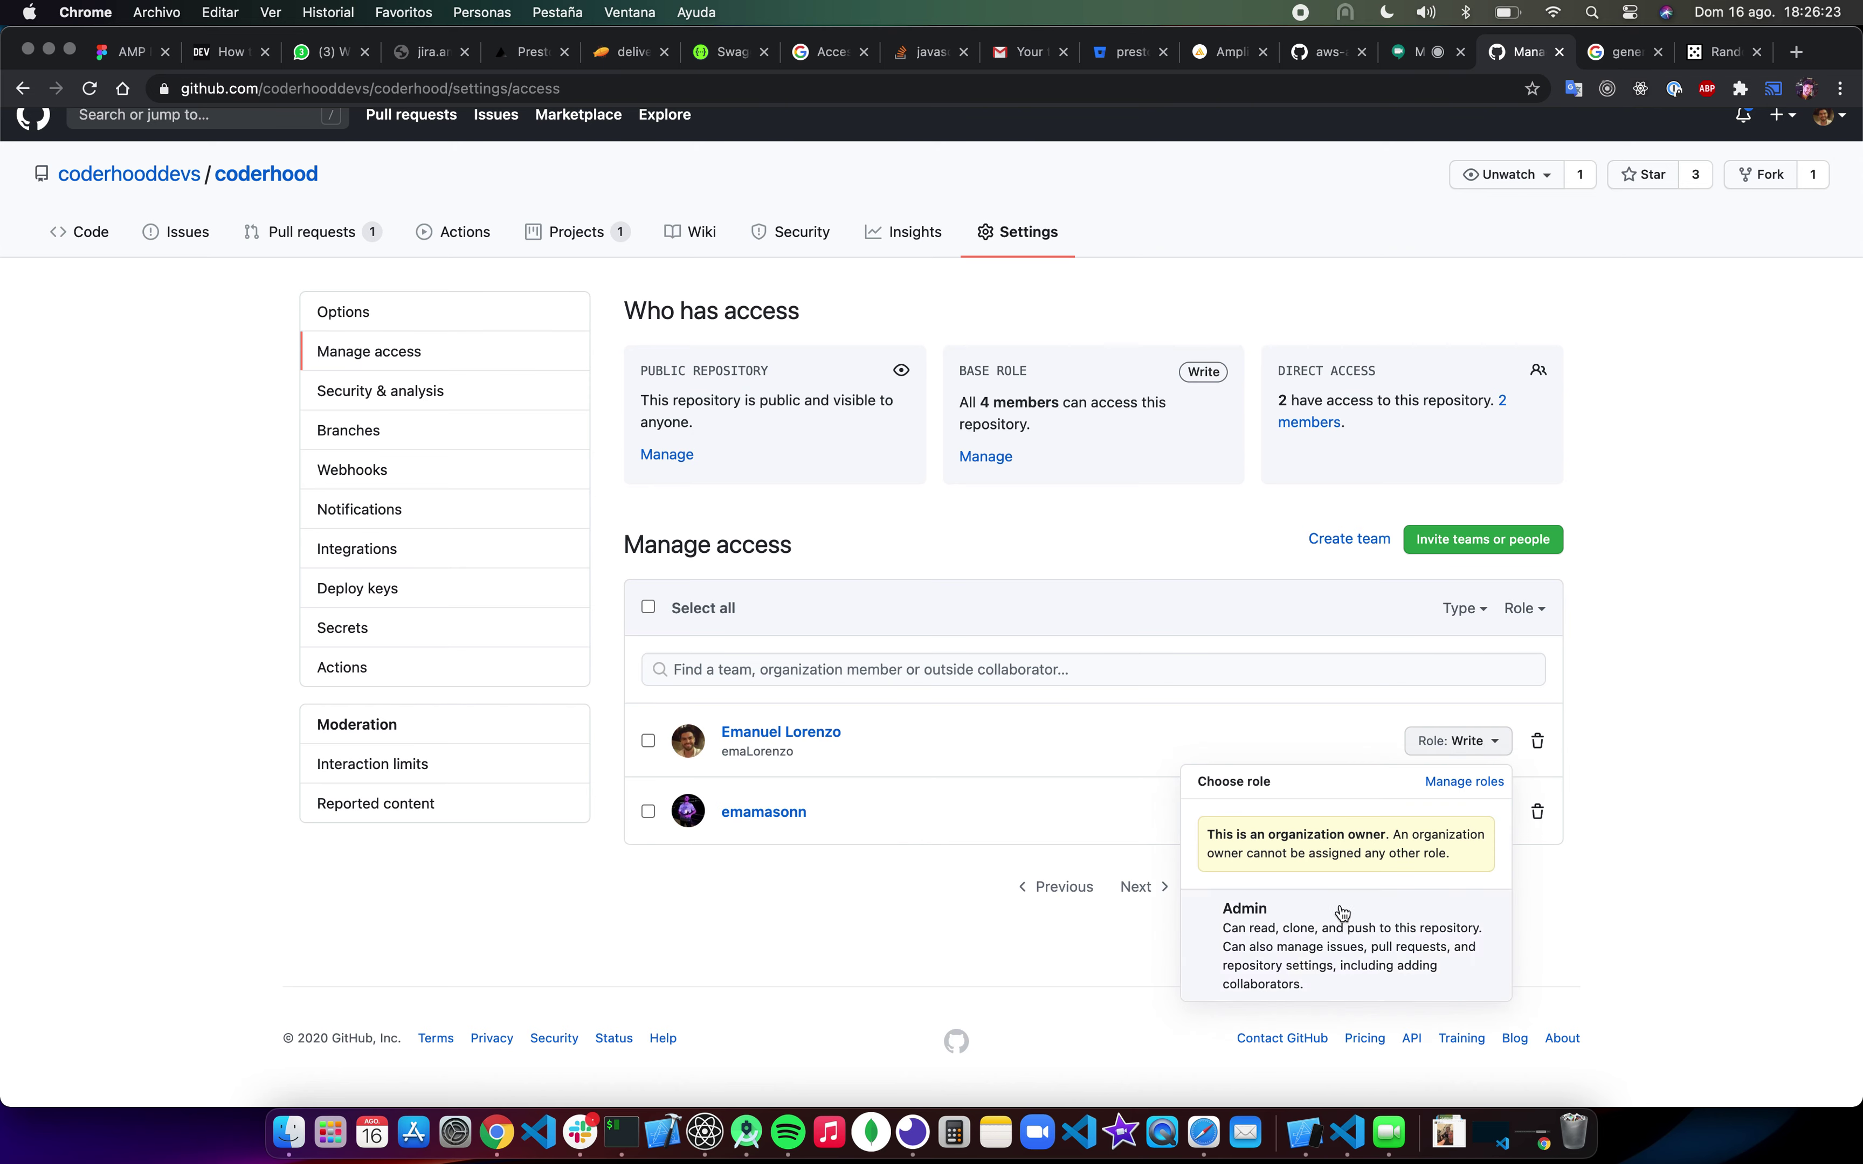
{"action": "left_click", "coordinate": [1665, 751]}
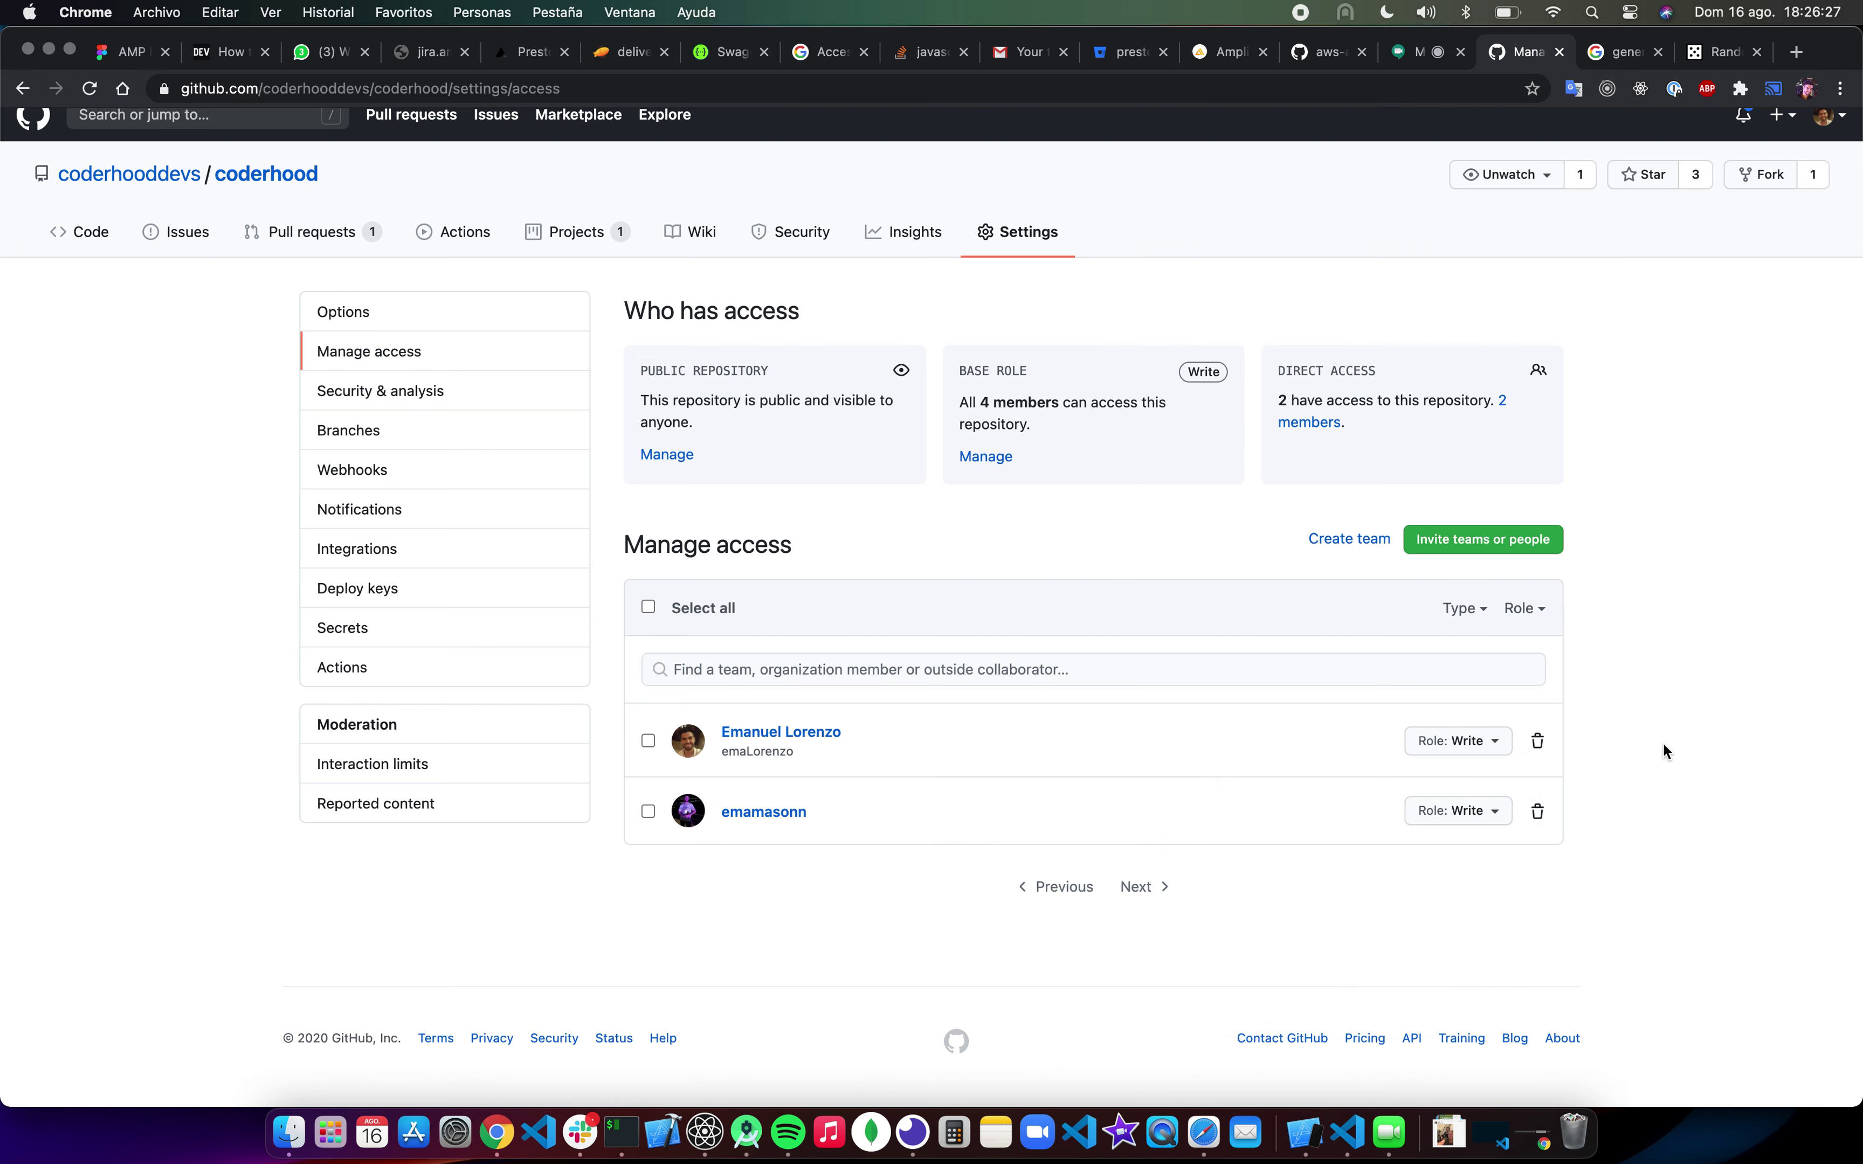
{"action": "left_click", "coordinate": [1474, 740]}
{"action": "left_click", "coordinate": [1695, 778]}
Step: Check the Google Meet chat for the contact details participants sent, and close the chat panel
{"action": "left_click", "coordinate": [1421, 54]}
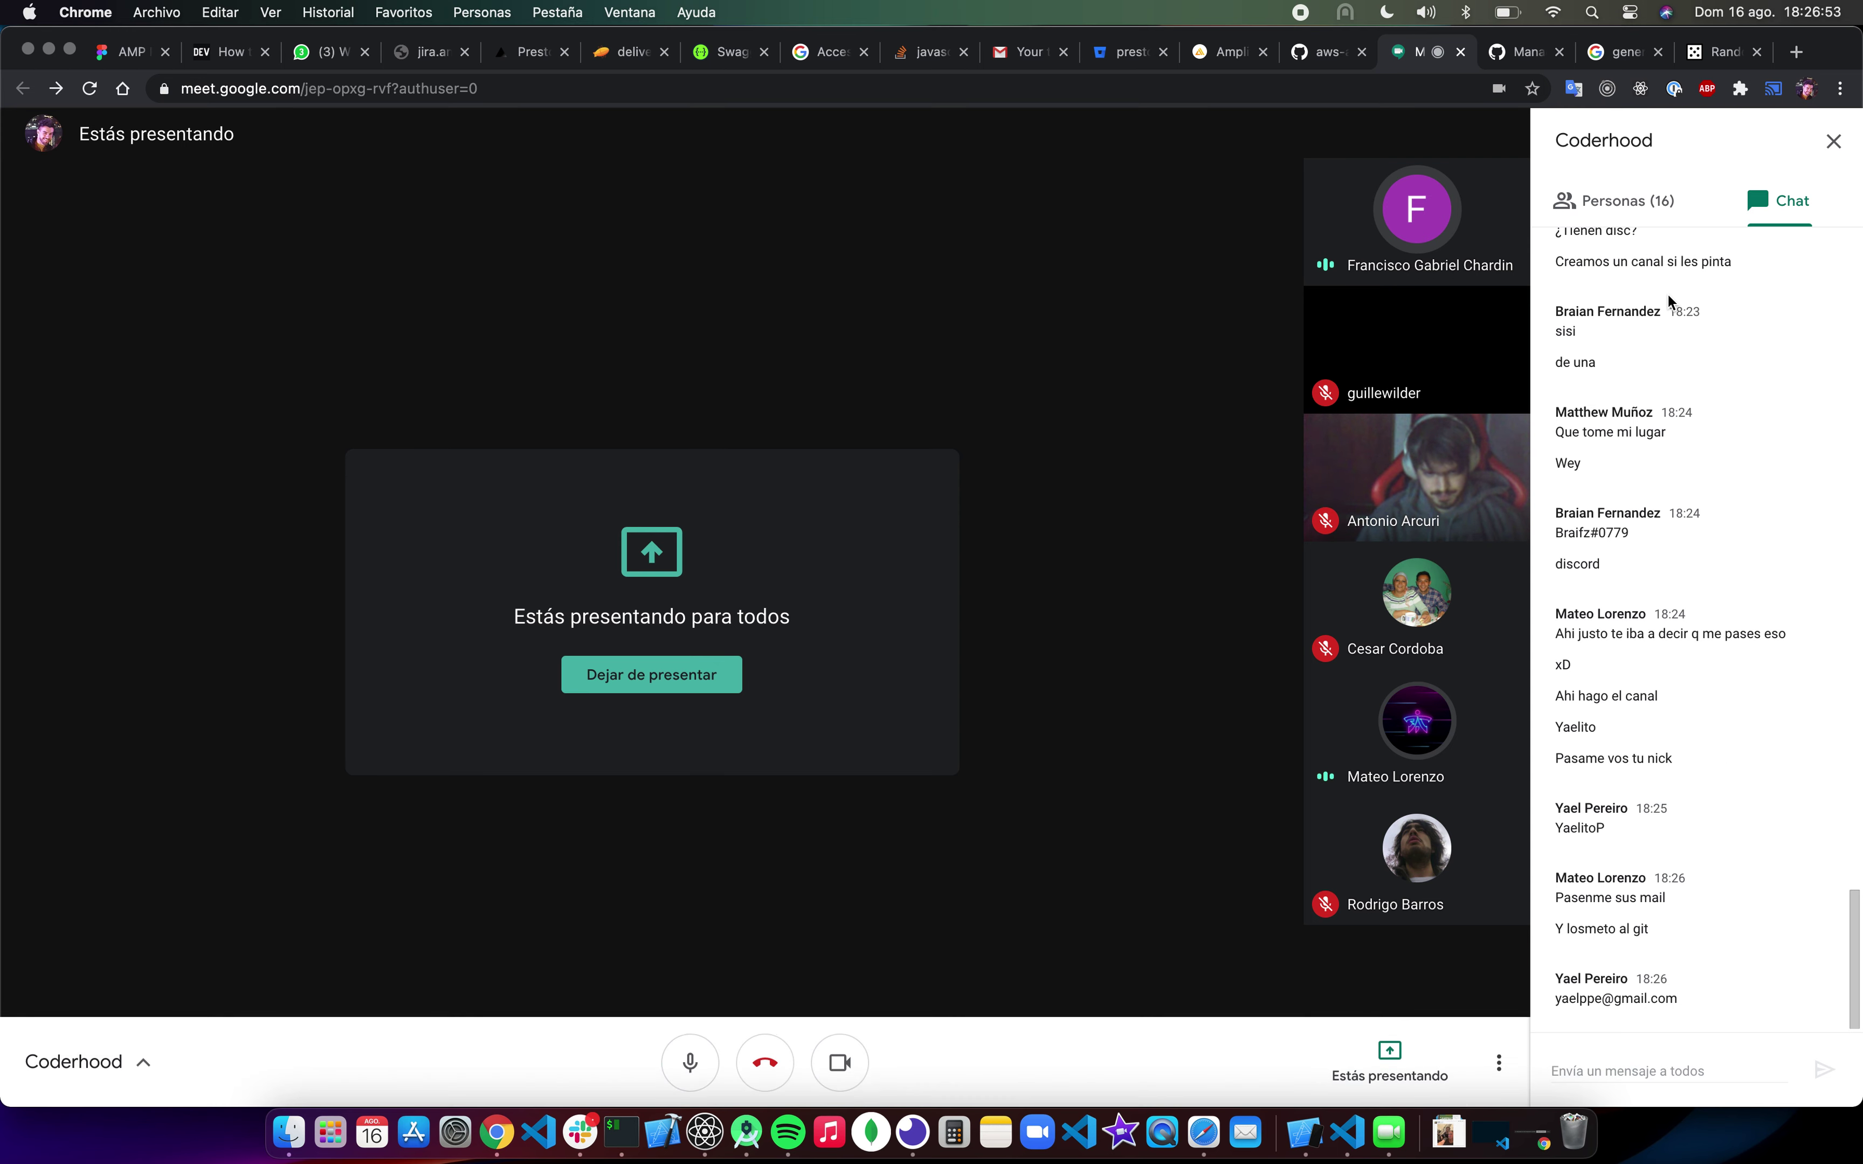
{"action": "left_click", "coordinate": [1525, 54]}
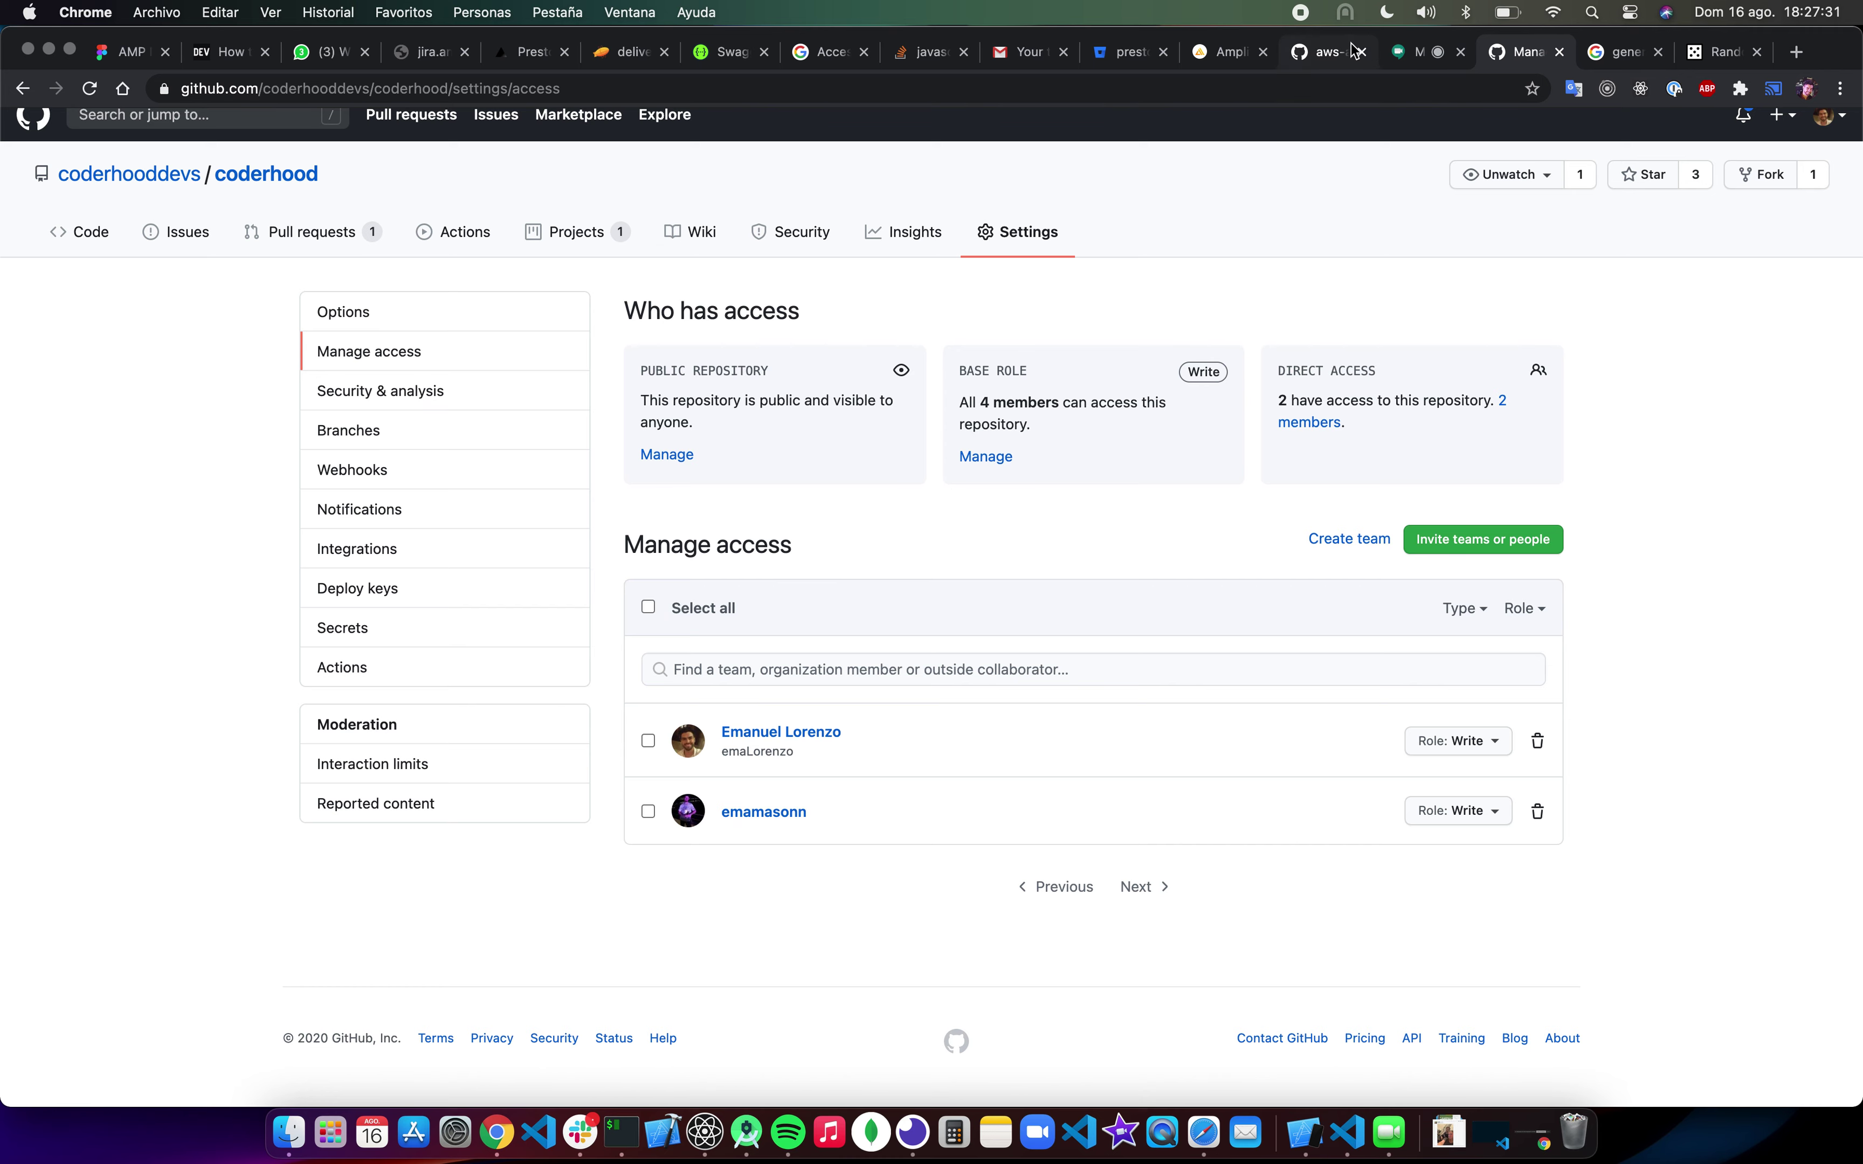
{"action": "left_click", "coordinate": [1417, 52]}
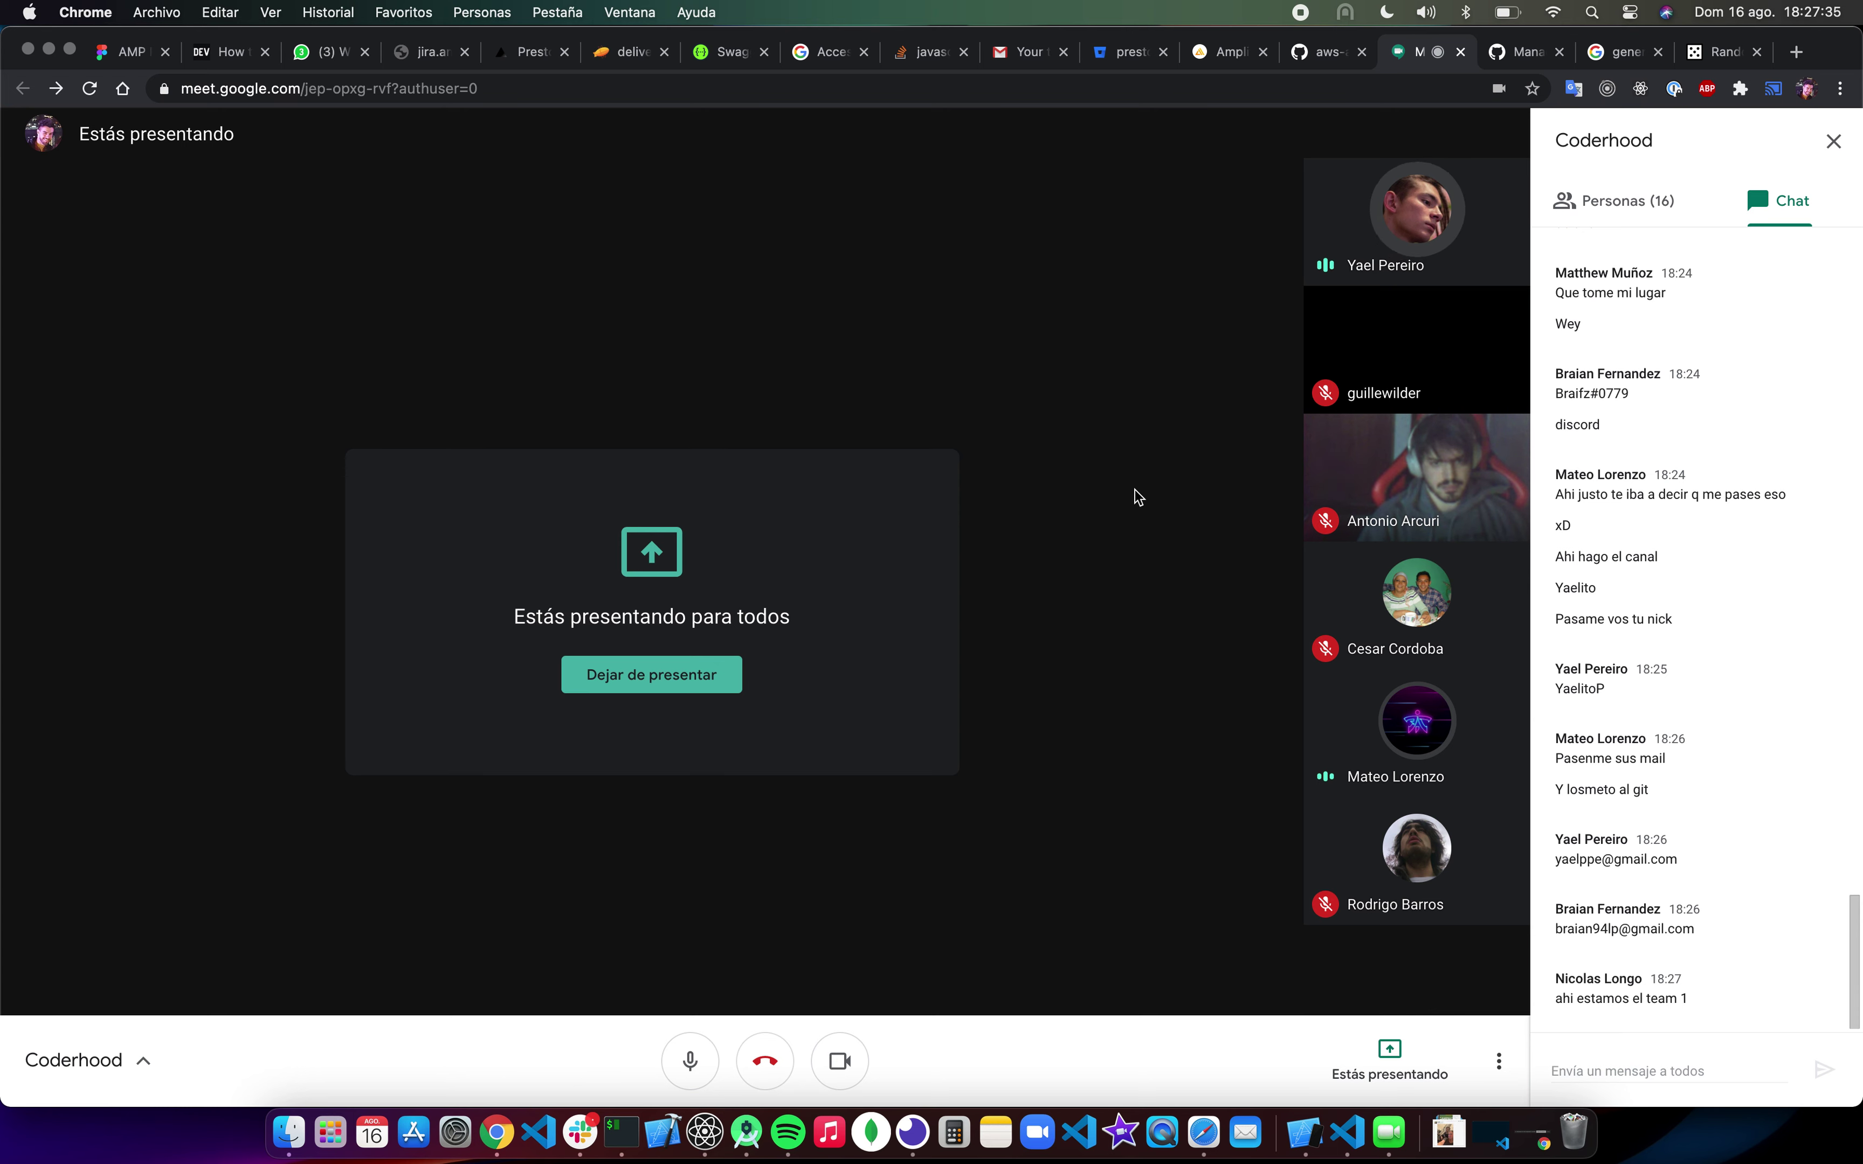
{"action": "key", "text": "XF86AudioRaiseVolume"}
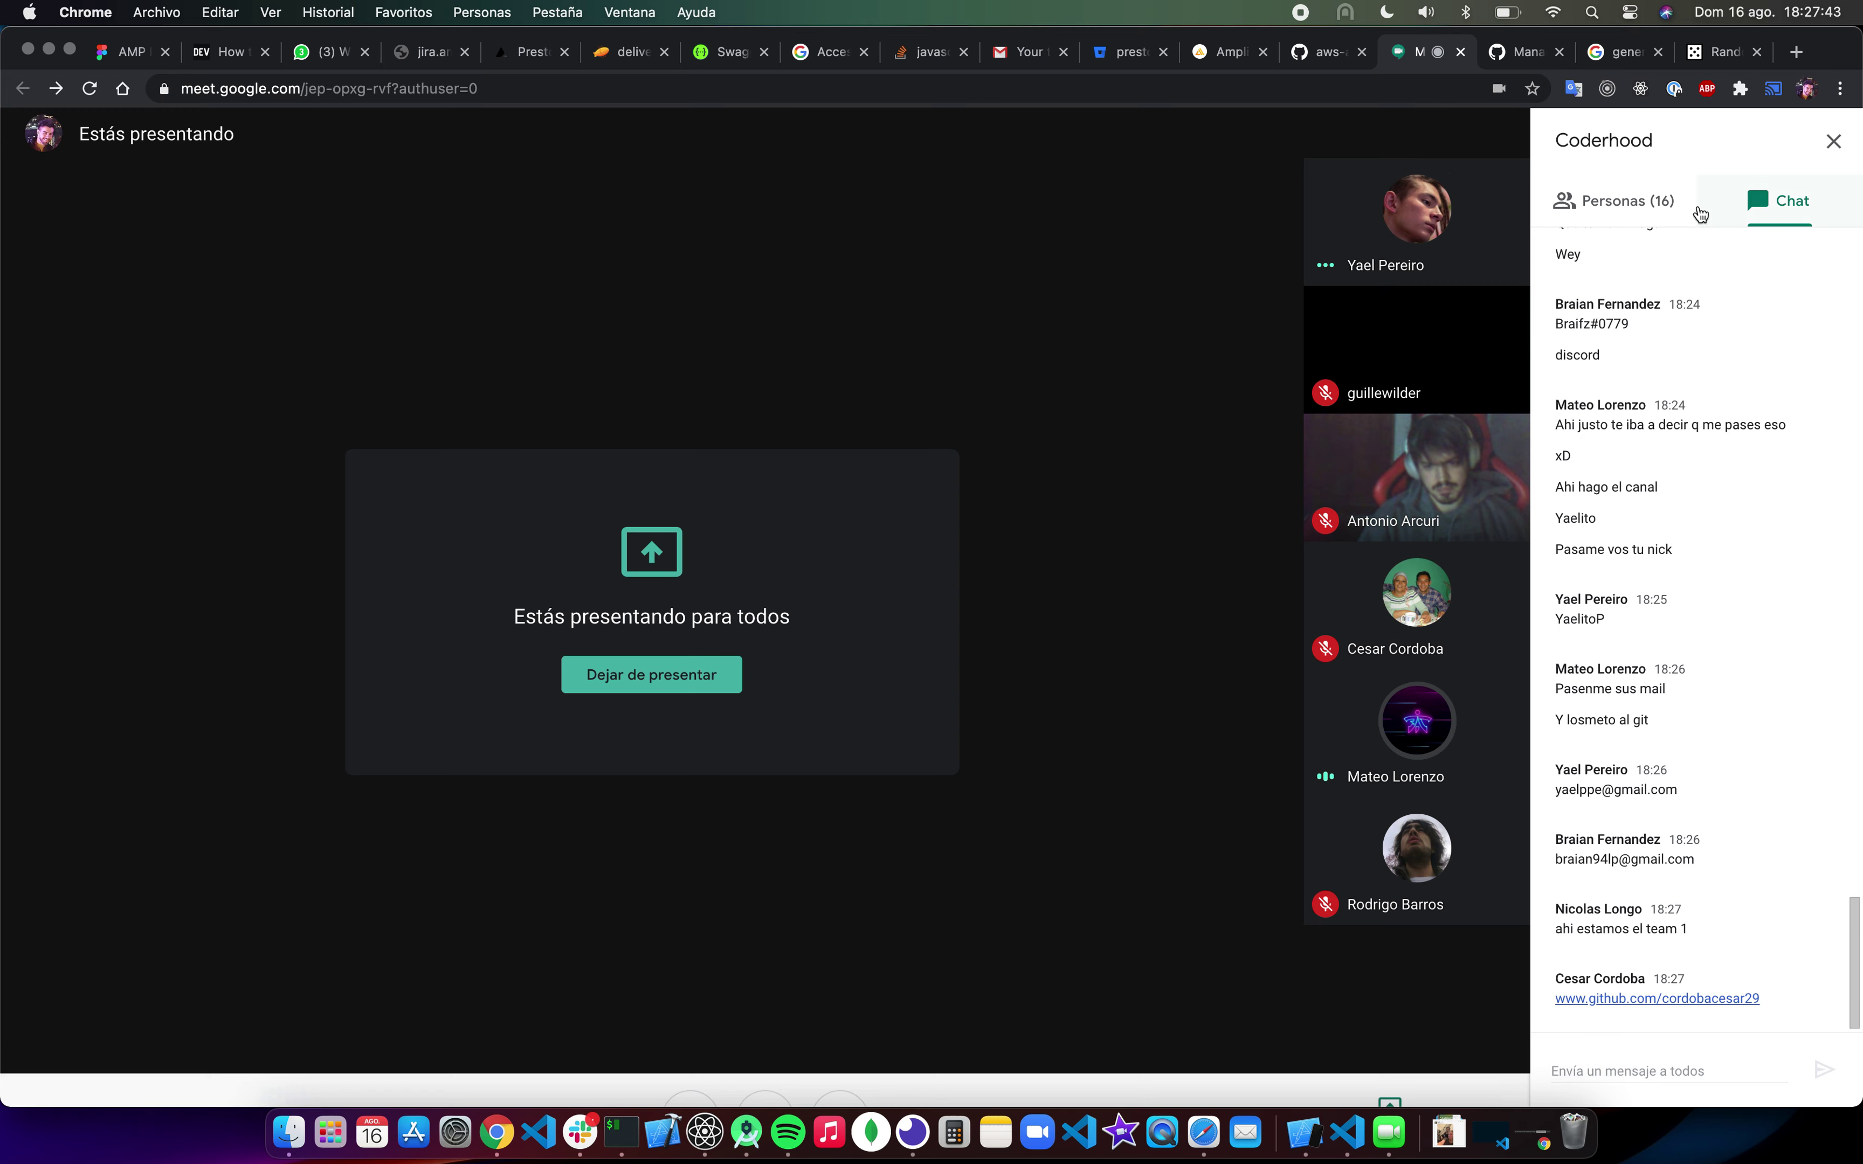
{"action": "left_click", "coordinate": [1833, 142]}
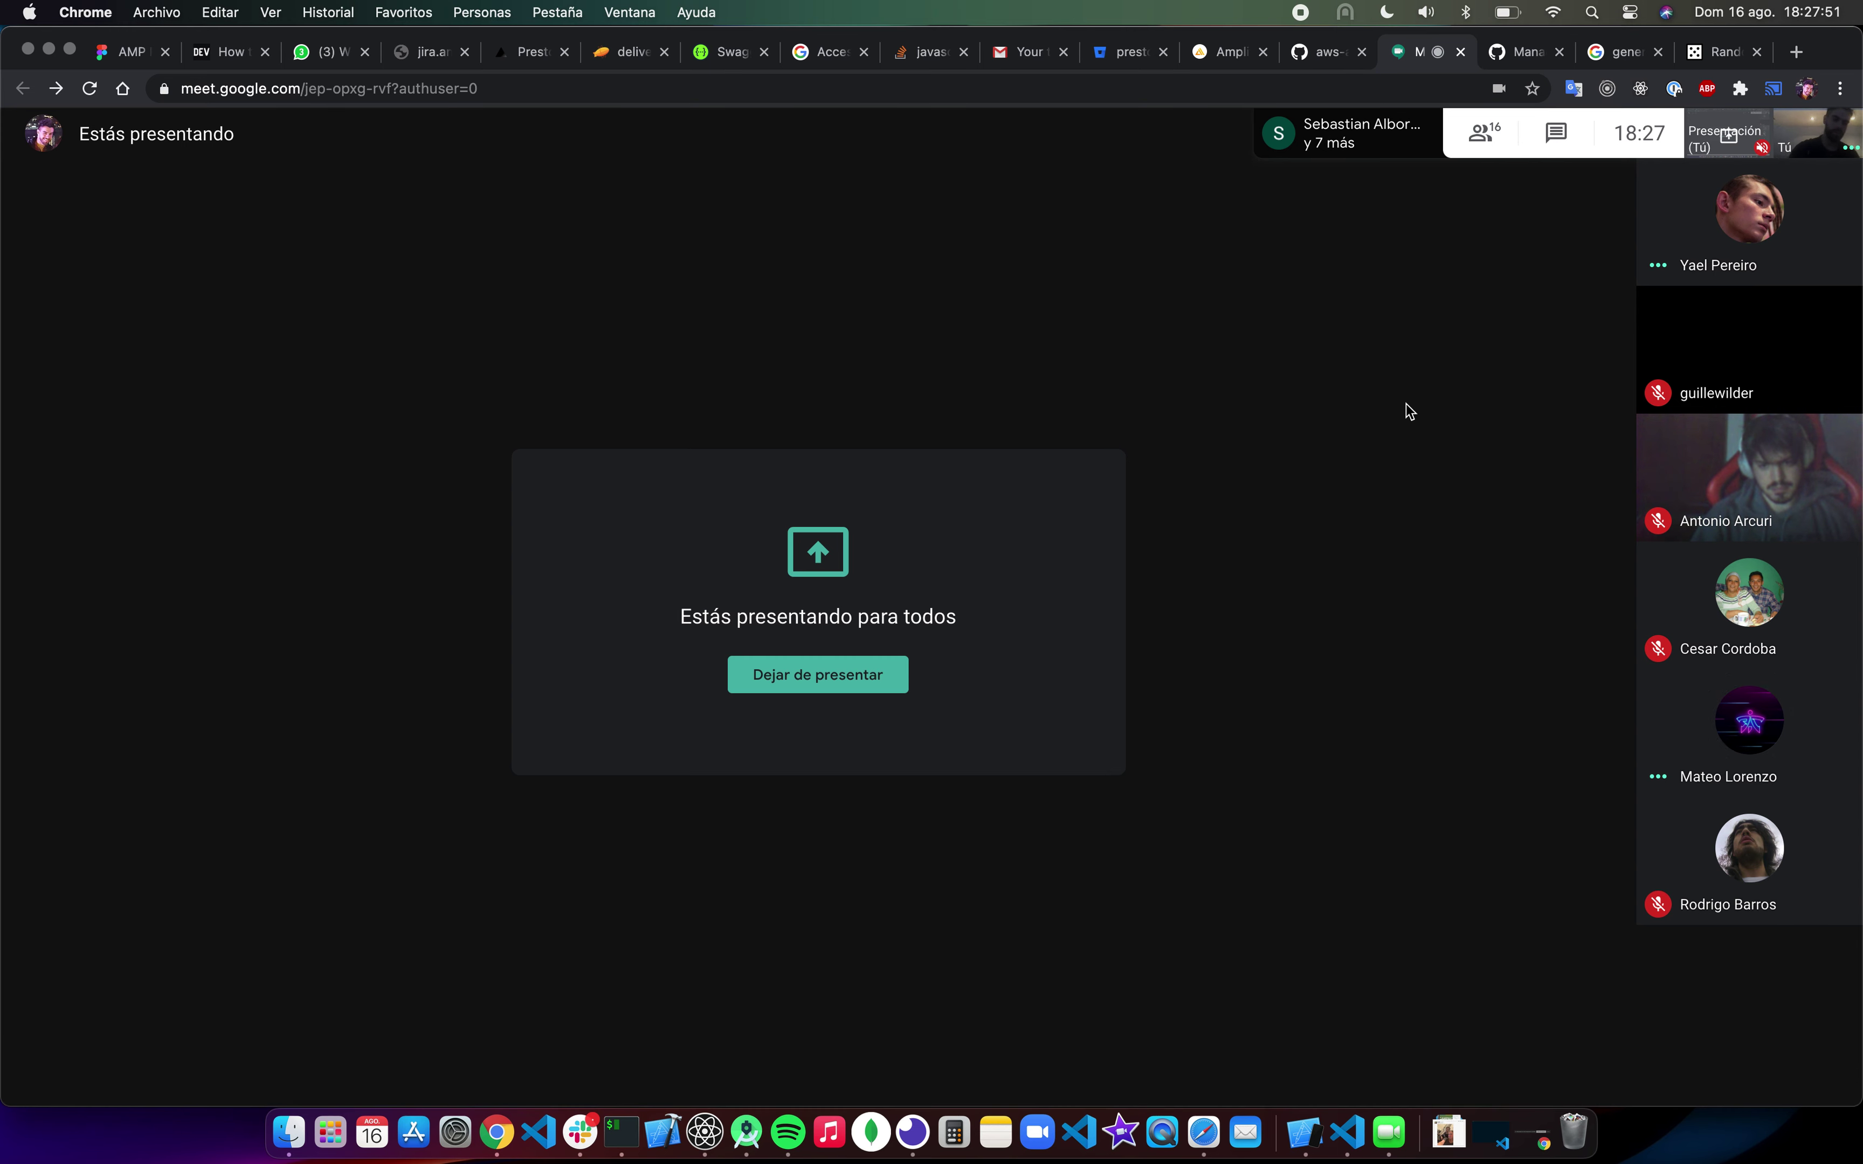
{"action": "key", "text": "XF86MonBrightnessUp"}
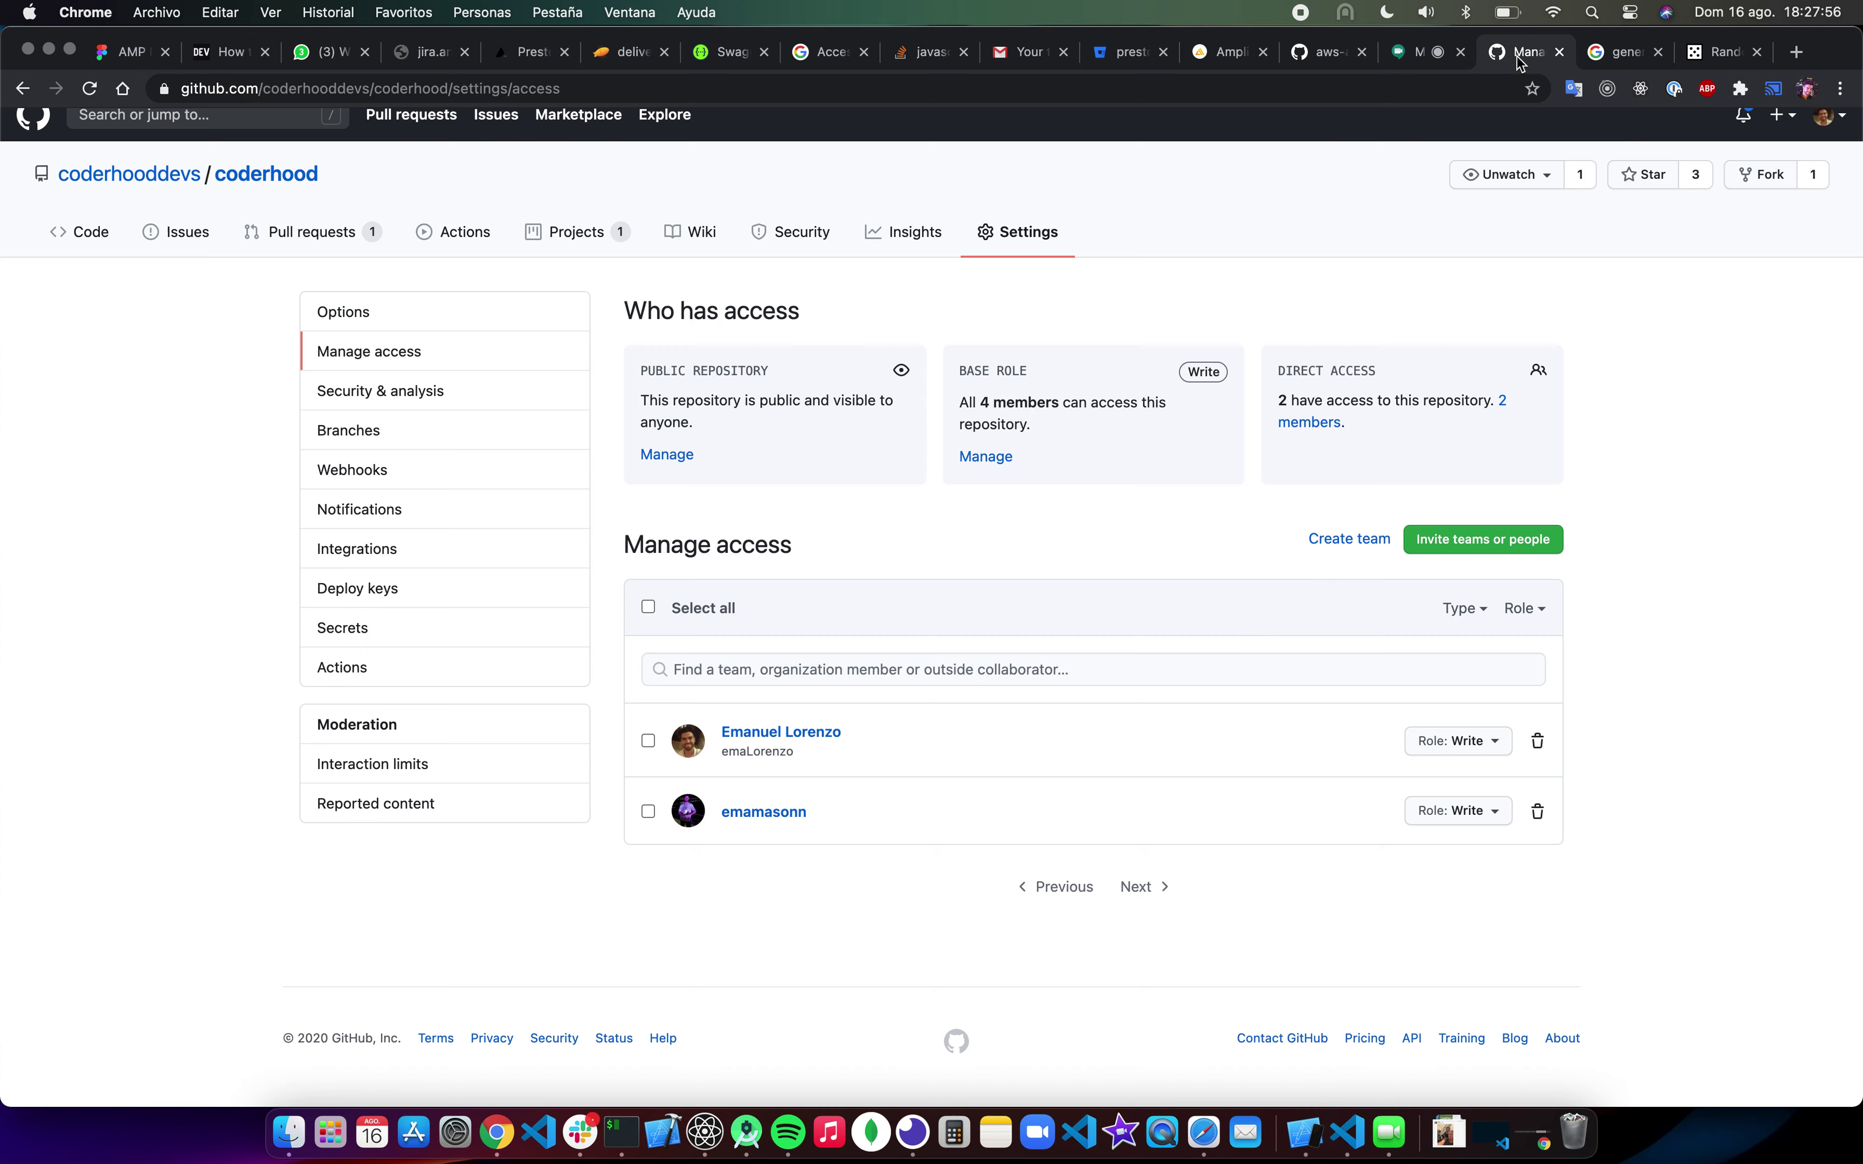
Step: Return to GitHub and open the code page of the coderhood repository, checking the Google Meet call briefly
{"action": "left_click", "coordinate": [1520, 56]}
{"action": "left_click", "coordinate": [93, 232]}
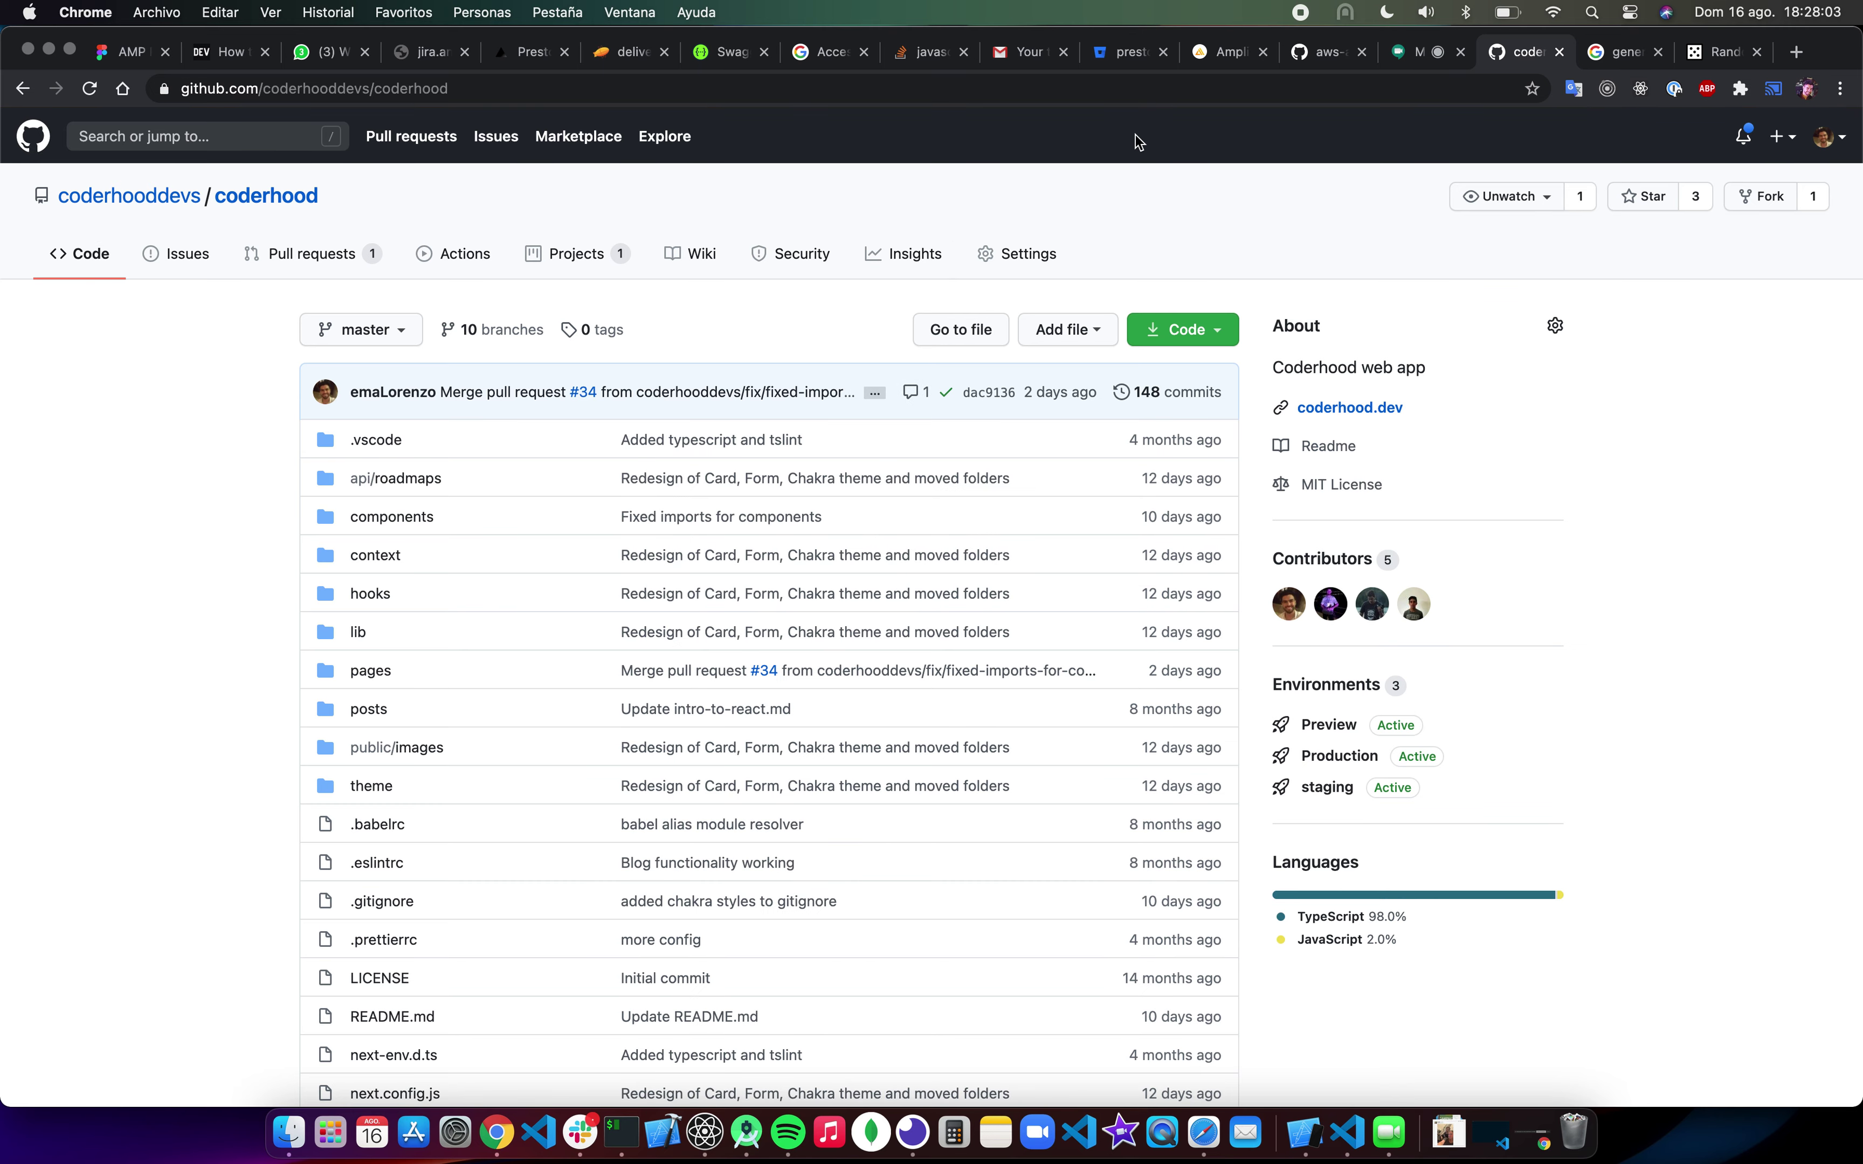
{"action": "left_click", "coordinate": [1414, 54]}
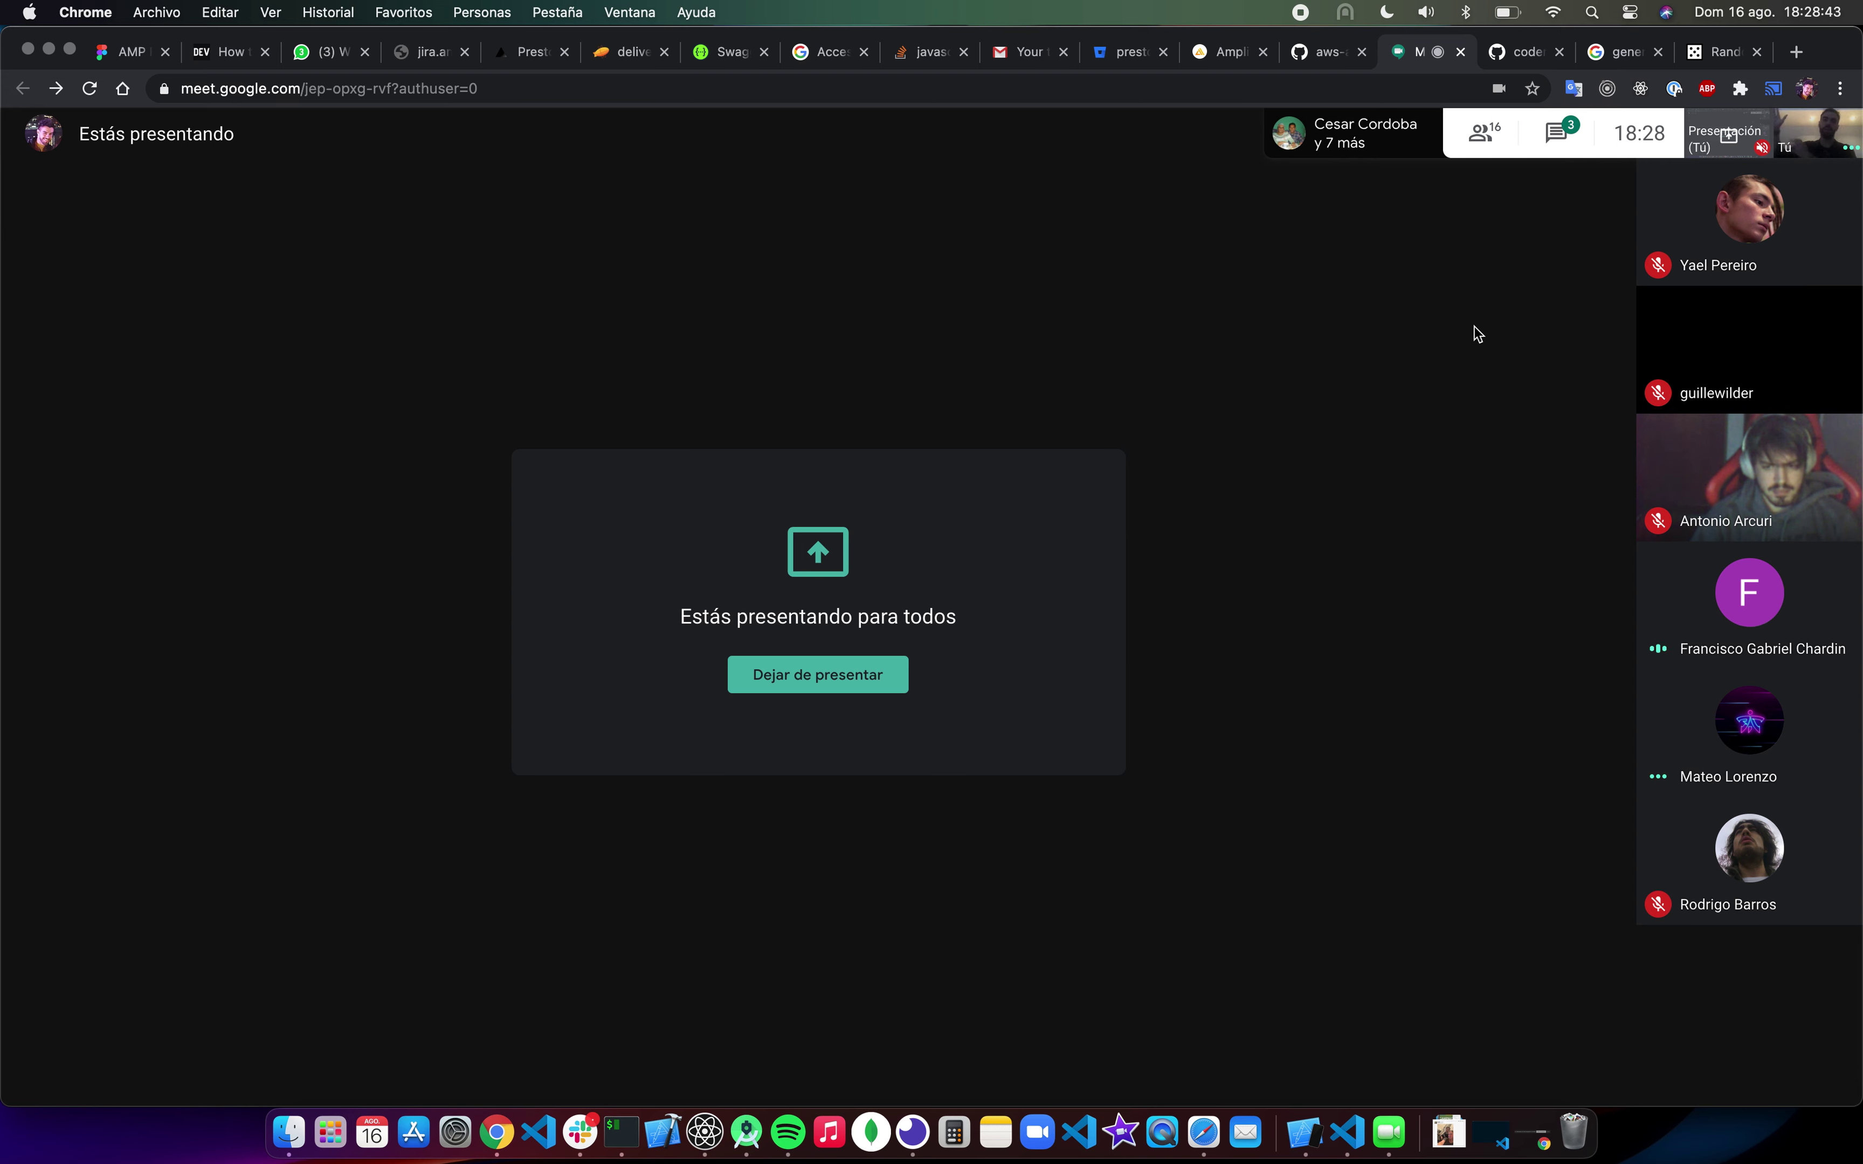
{"action": "left_click", "coordinate": [1525, 51]}
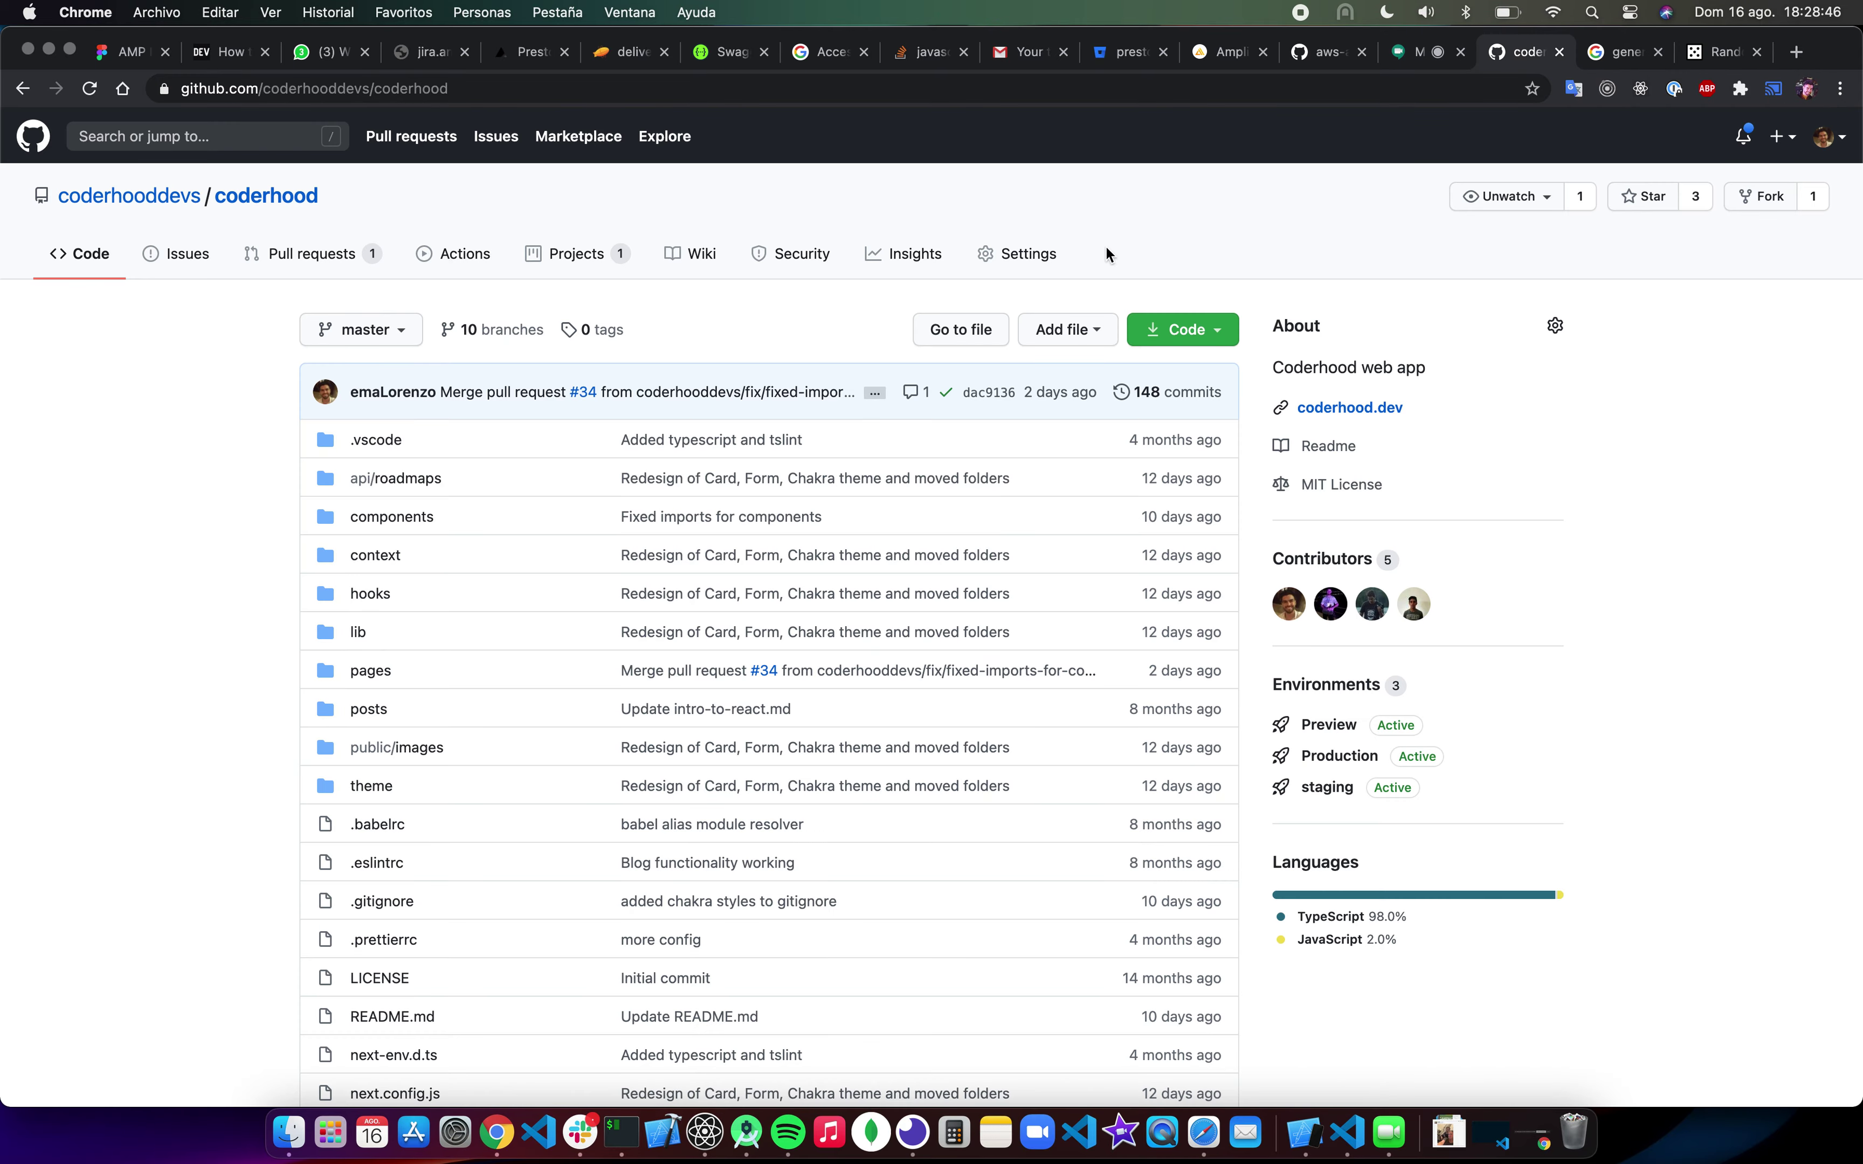
Step: Inspect the coderhood repository's SSH clone address and copy it
{"action": "left_click", "coordinate": [1177, 327]}
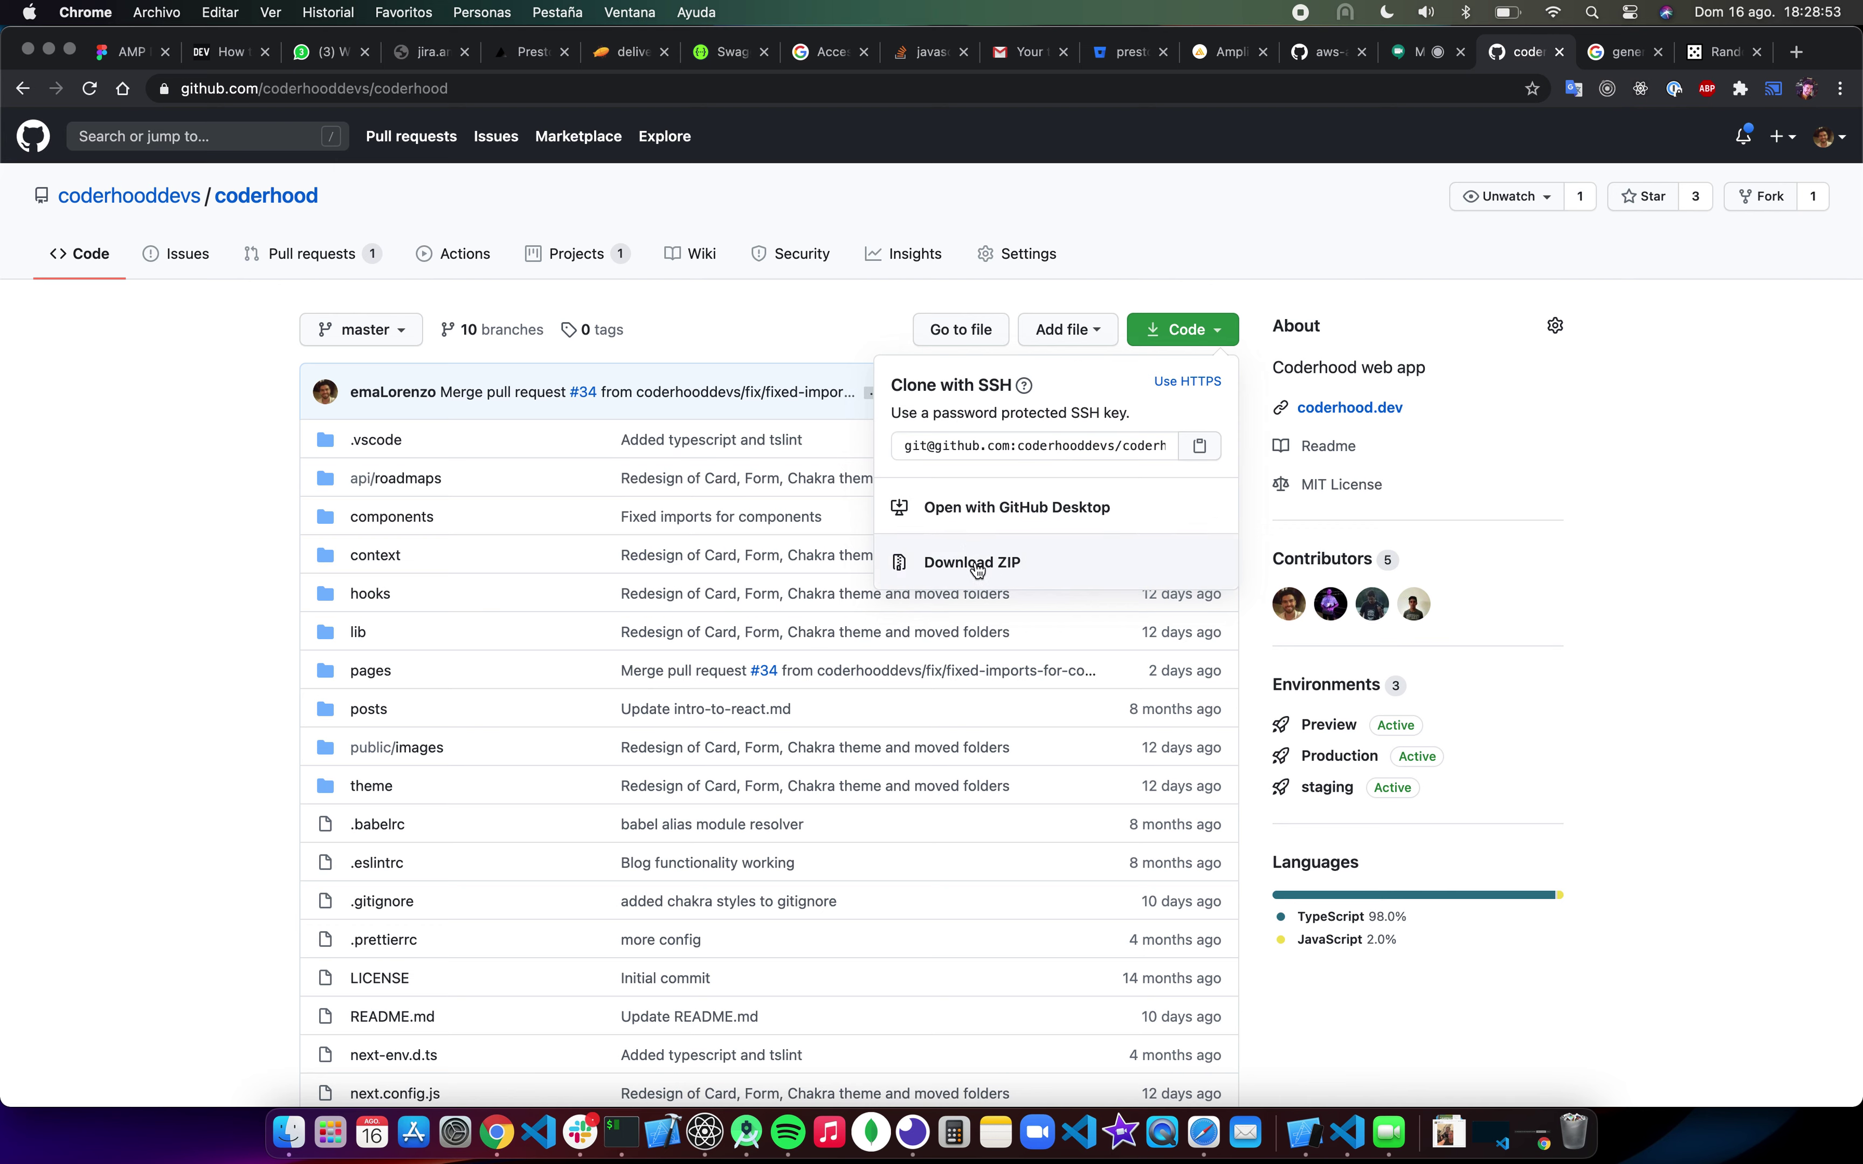
{"action": "left_click", "coordinate": [980, 442]}
{"action": "scroll", "coordinate": [980, 443], "scroll_direction": "left", "scroll_amount": 2}
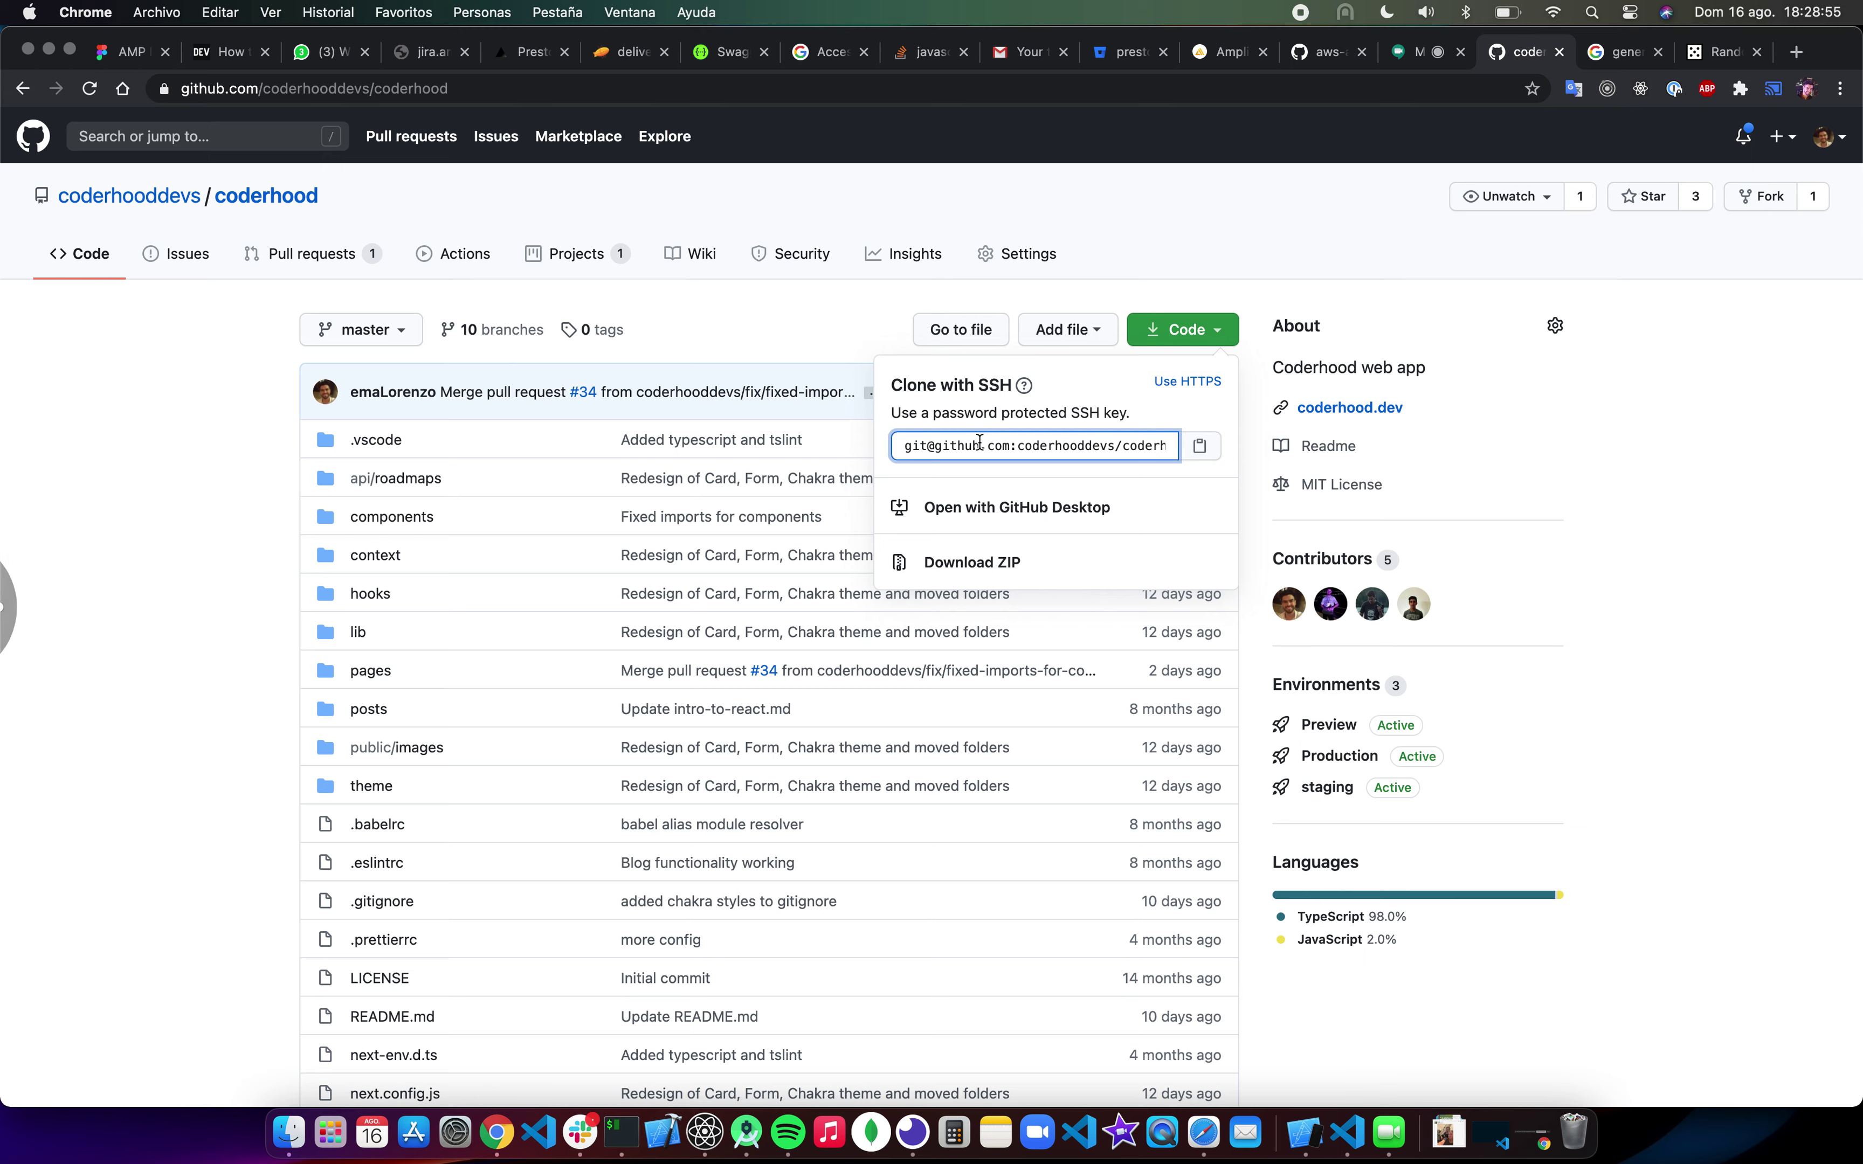
{"action": "scroll", "coordinate": [993, 447], "scroll_direction": "right", "scroll_amount": 3}
{"action": "scroll", "coordinate": [1016, 453], "scroll_direction": "left", "scroll_amount": 3}
{"action": "left_click", "coordinate": [1198, 447]}
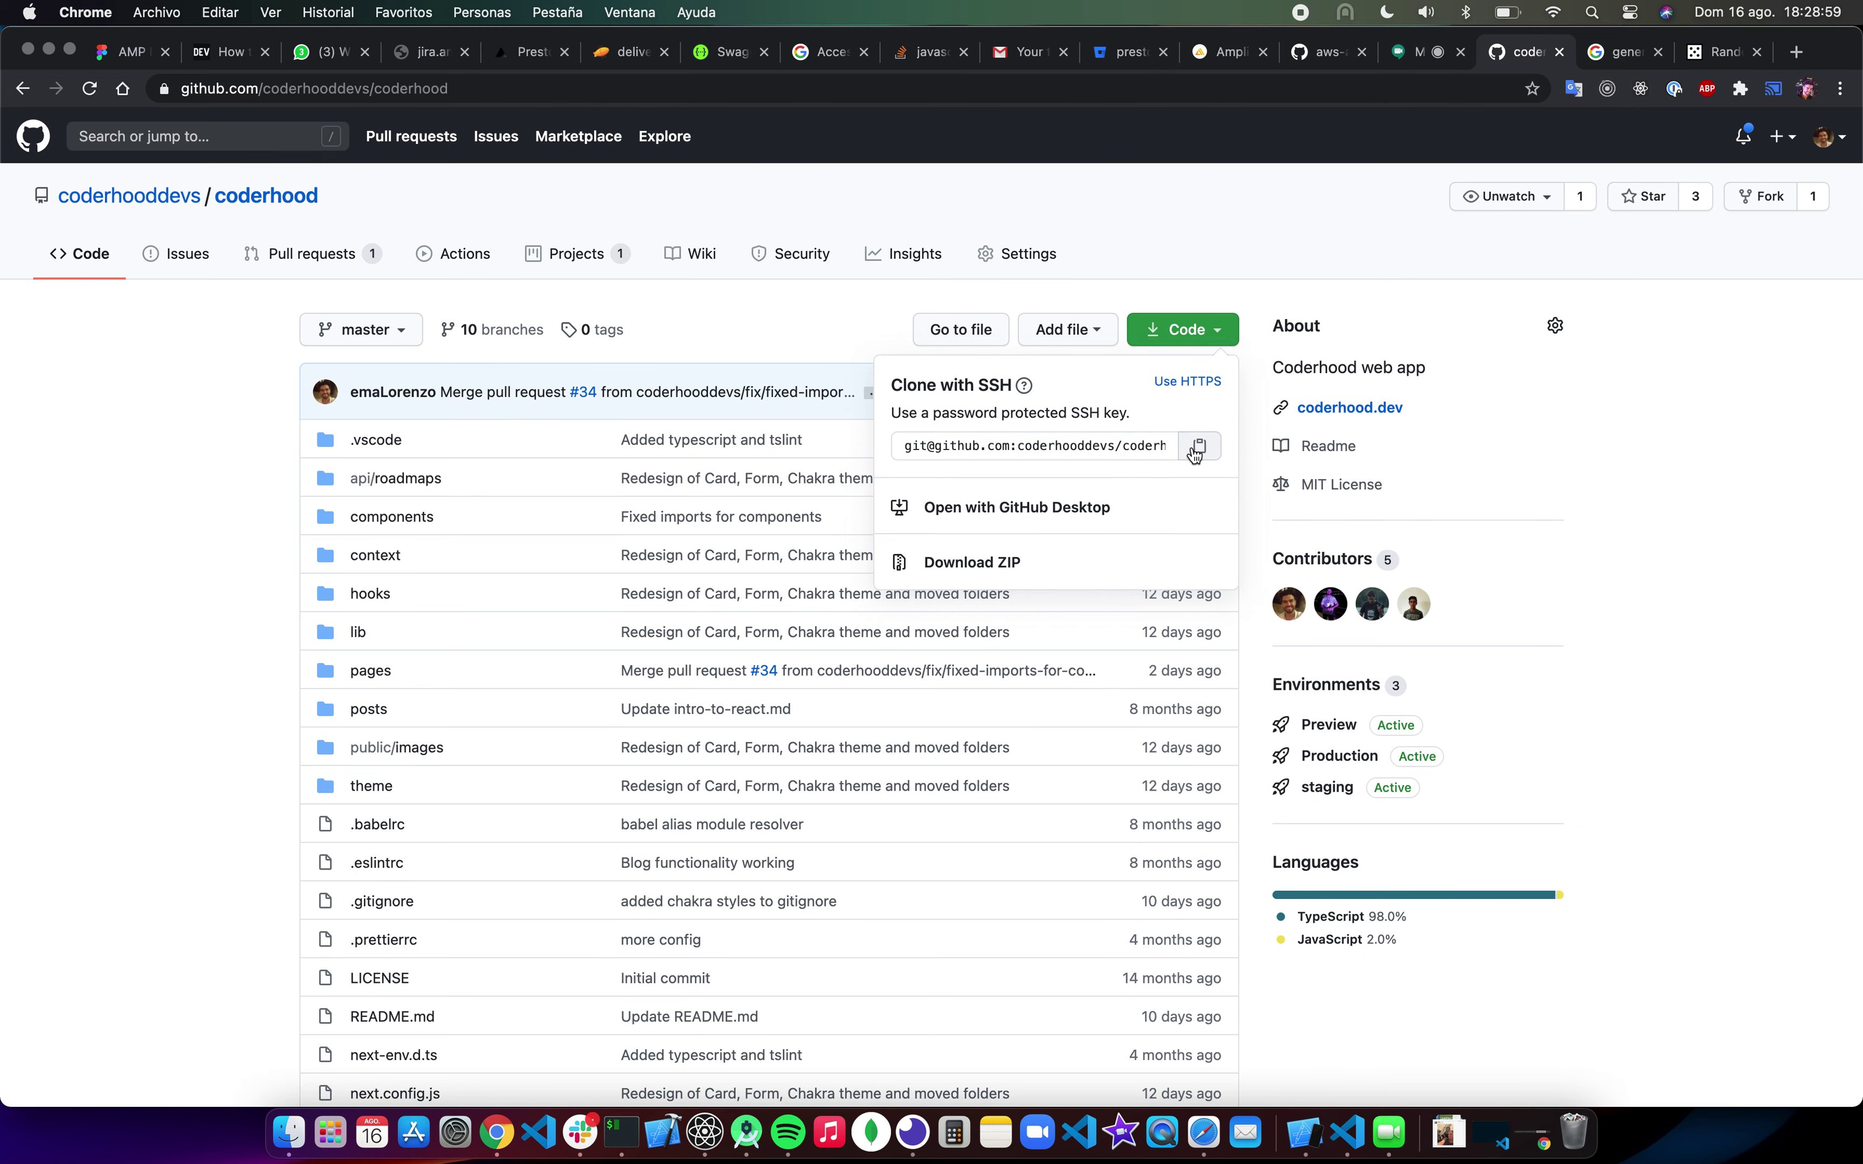
{"action": "left_click", "coordinate": [621, 1131]}
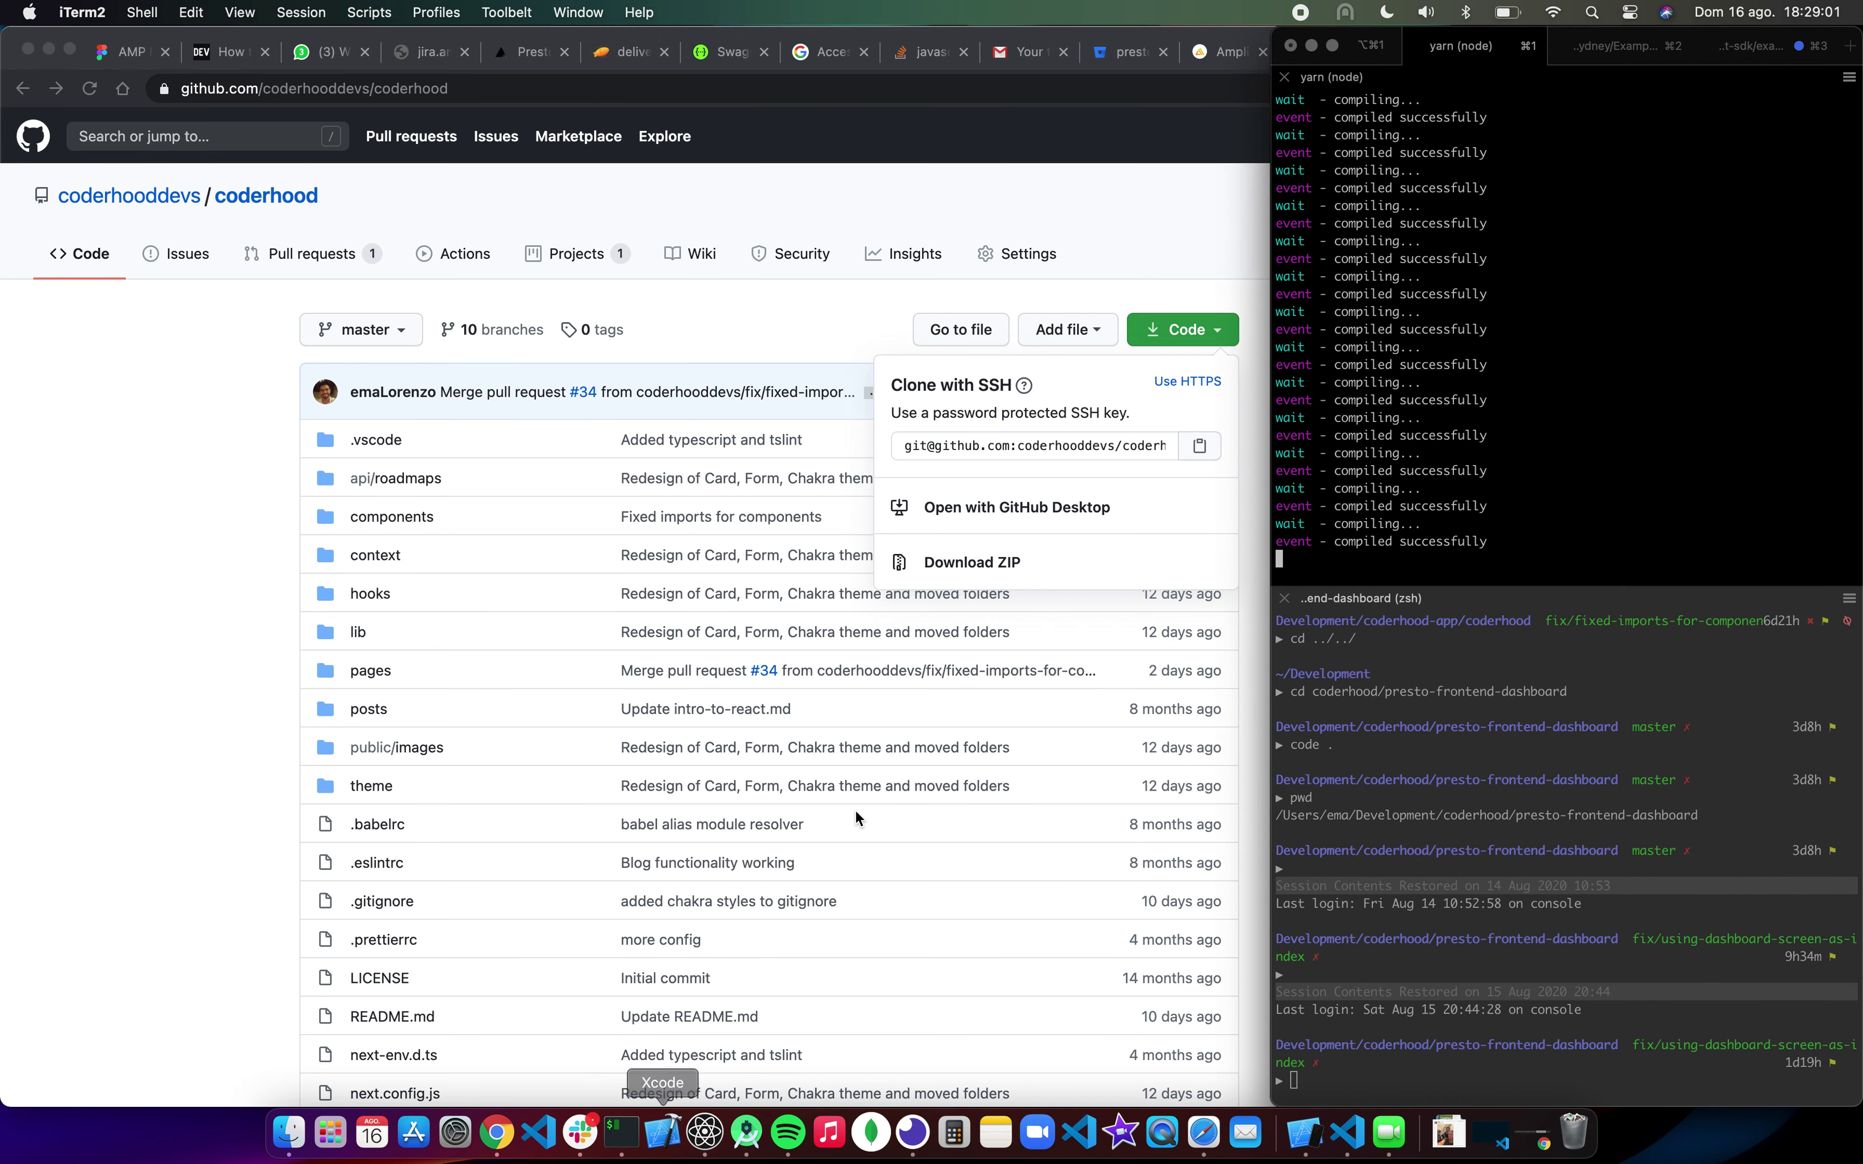
{"action": "left_click", "coordinate": [1375, 853]}
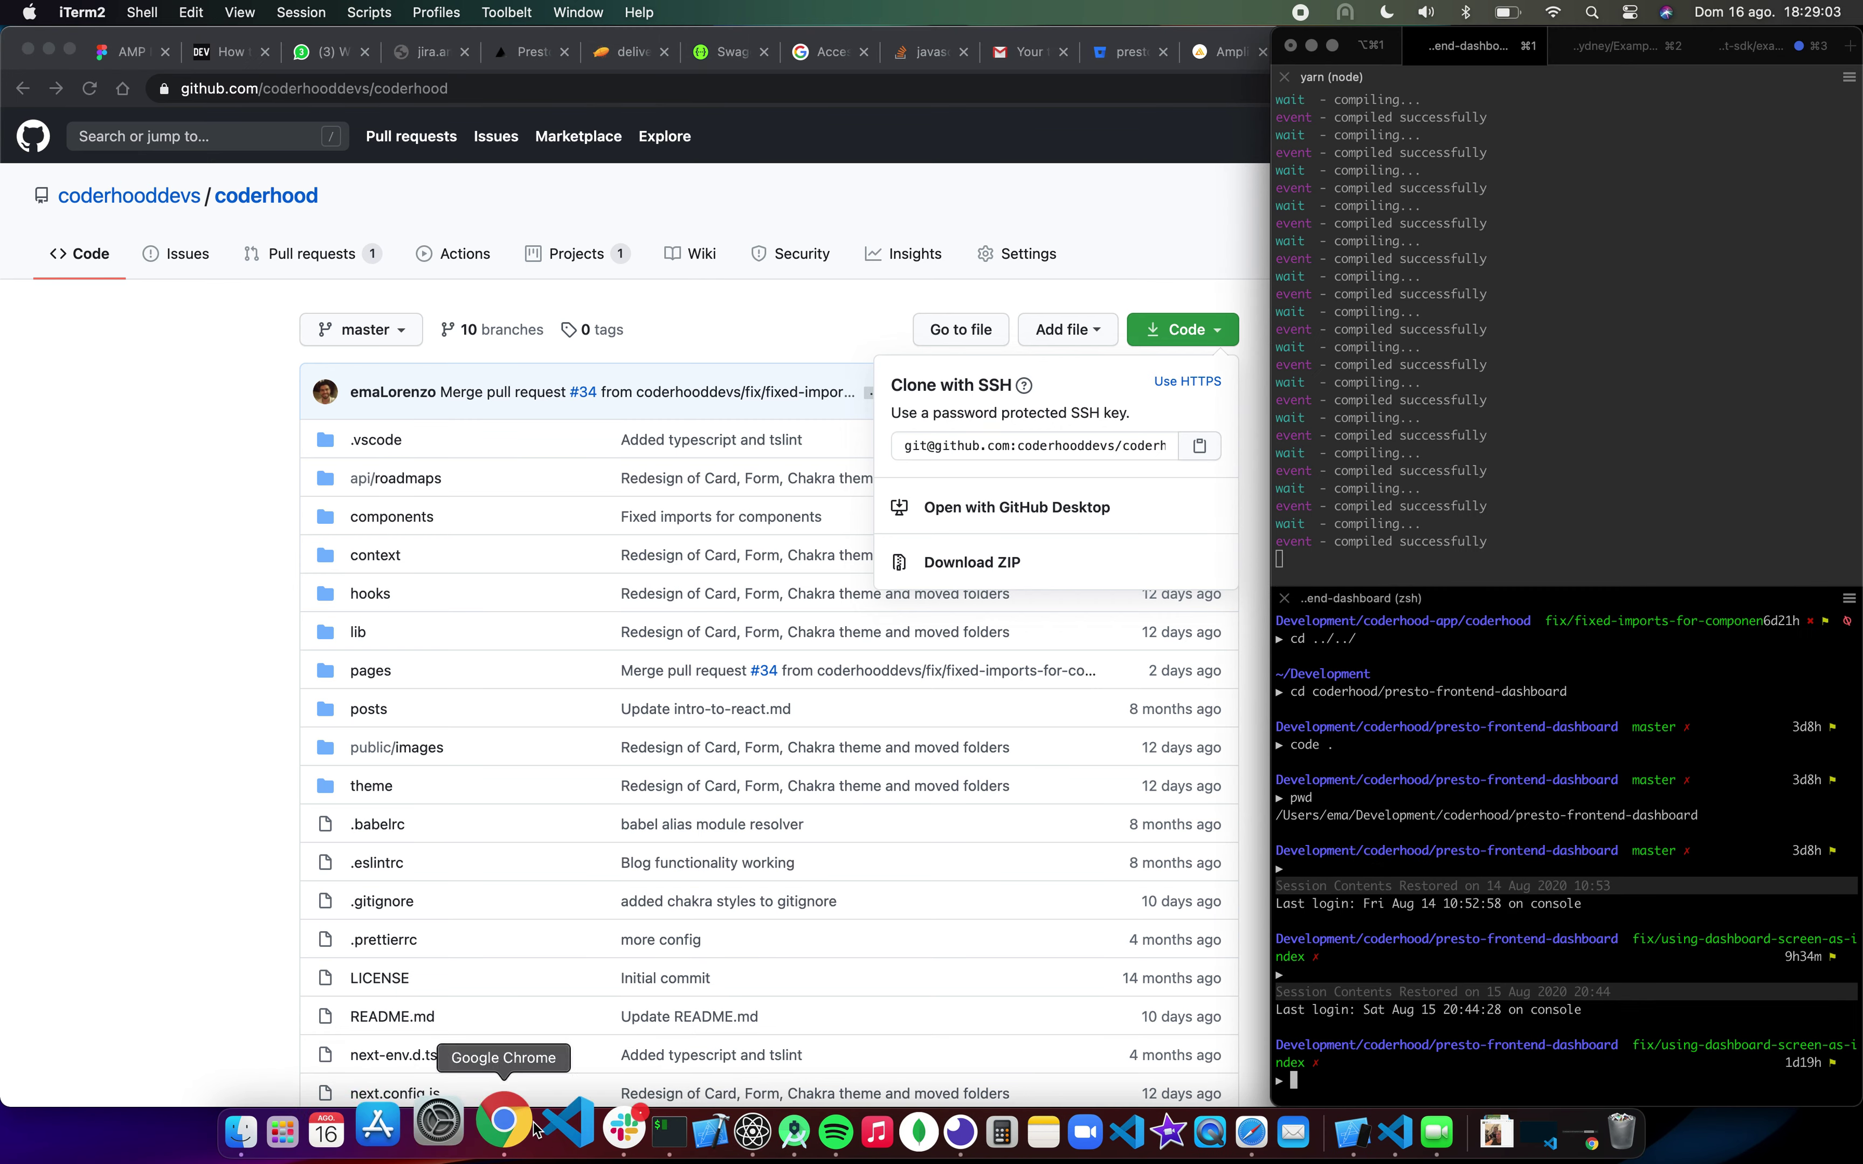
{"action": "left_click", "coordinate": [195, 990]}
{"action": "right_click", "coordinate": [612, 1151]}
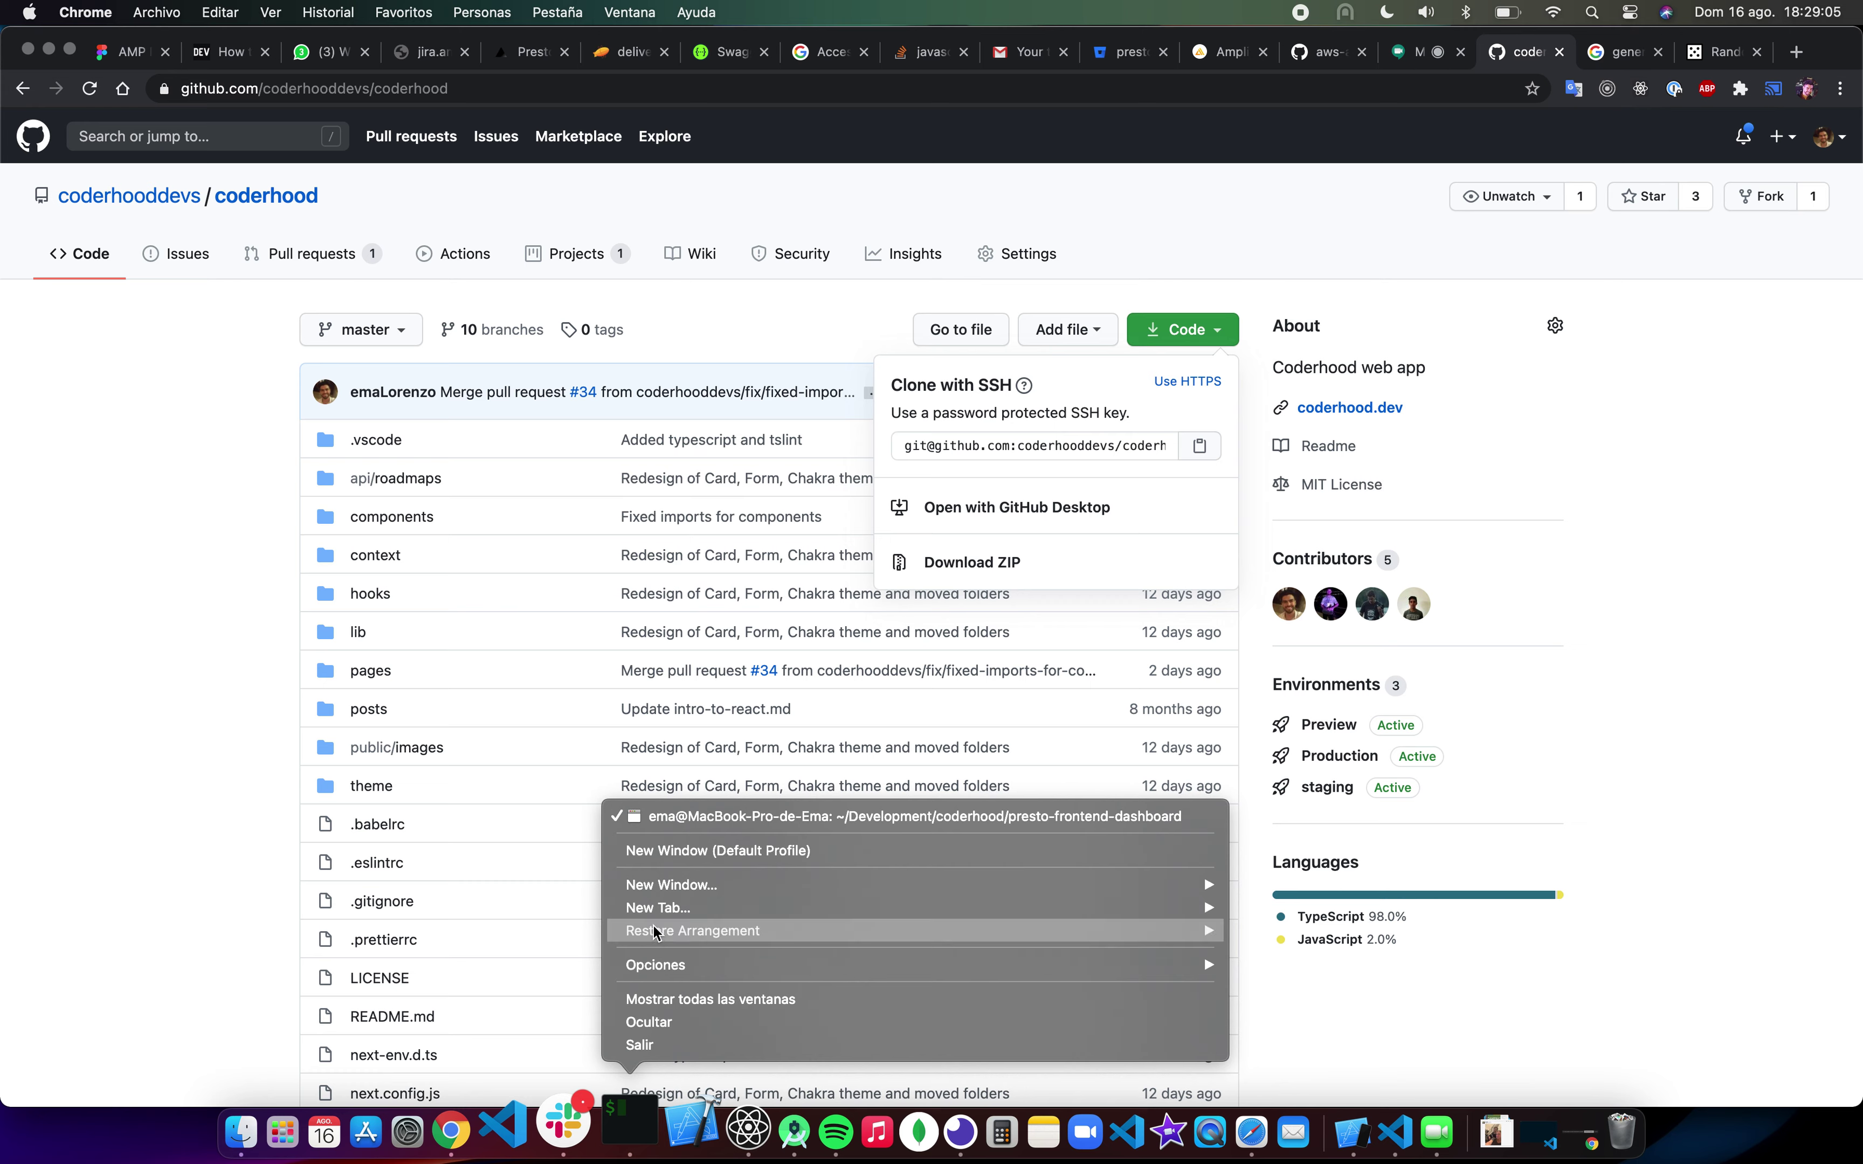
{"action": "left_click", "coordinate": [655, 892]}
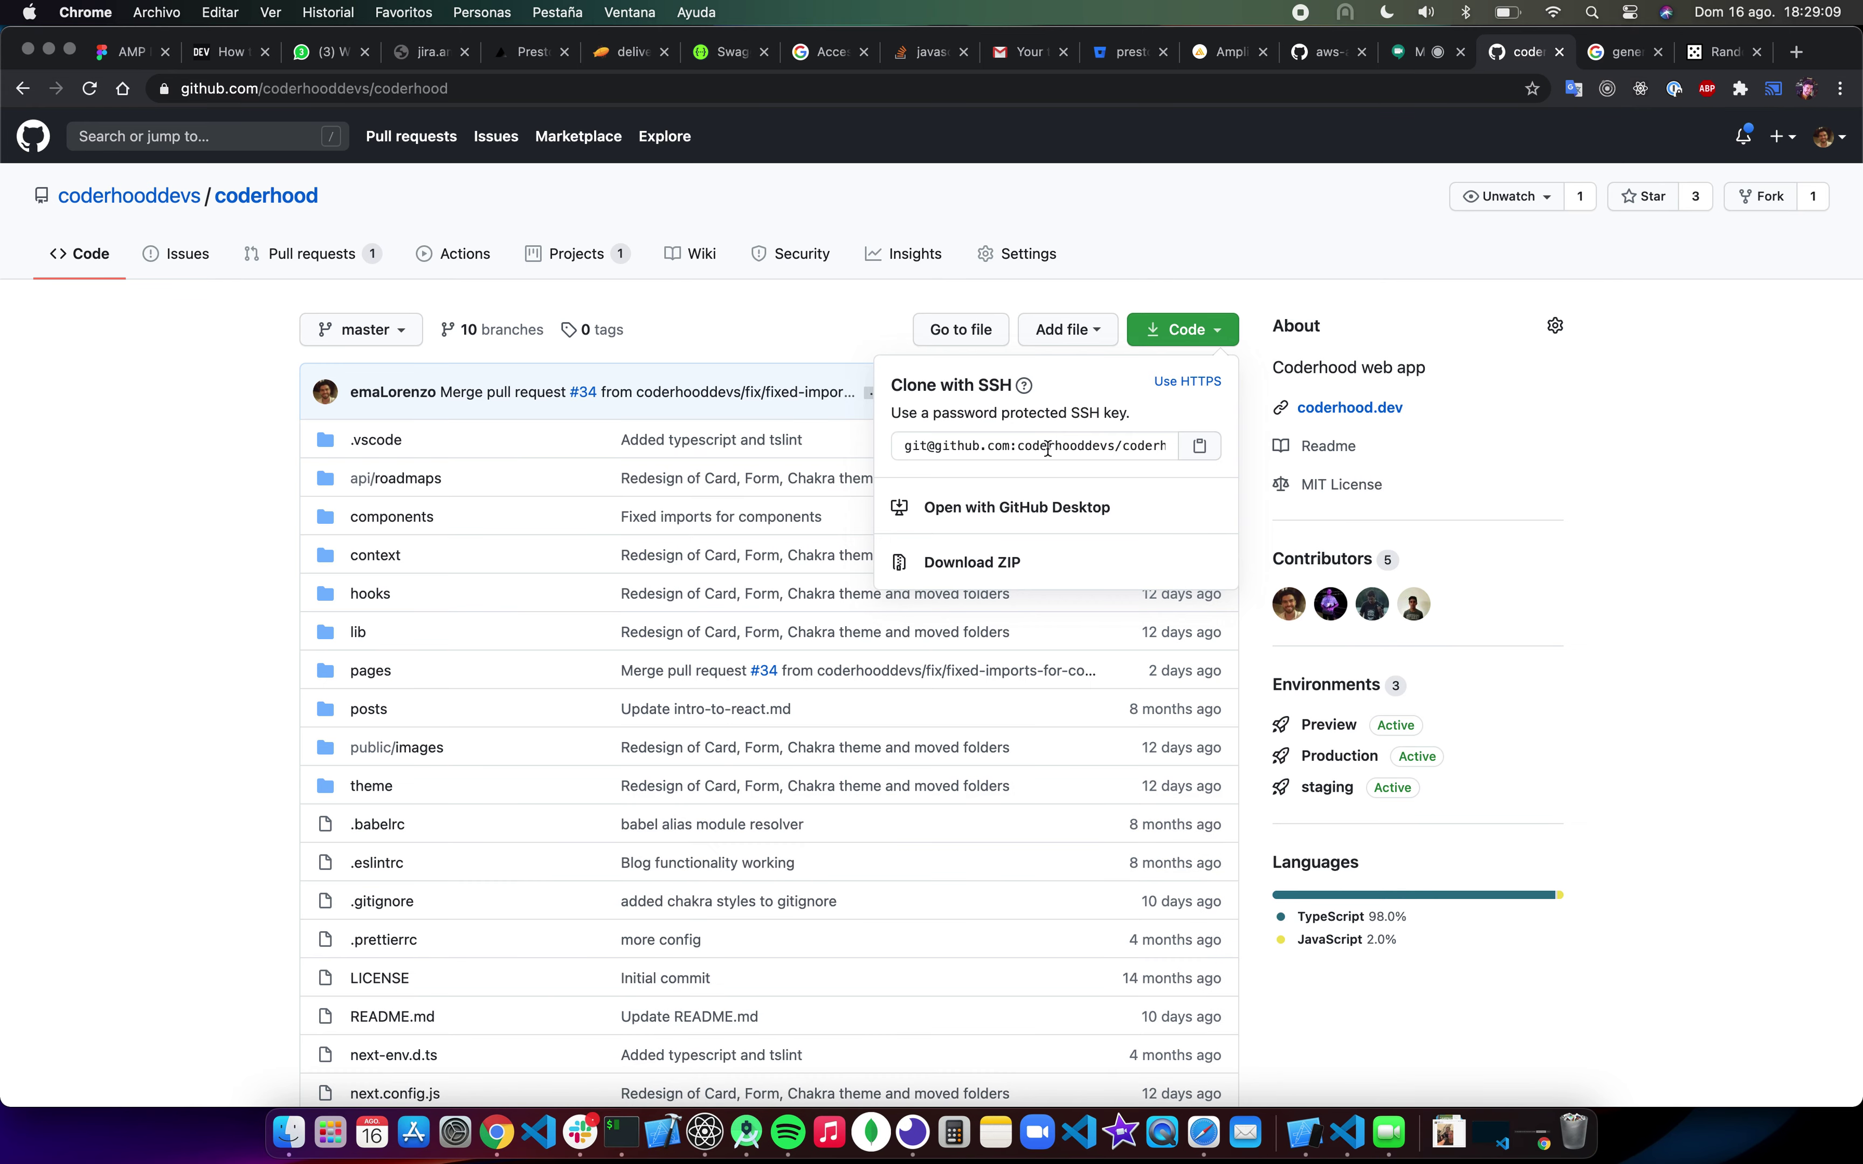
{"action": "left_click", "coordinate": [1229, 282]}
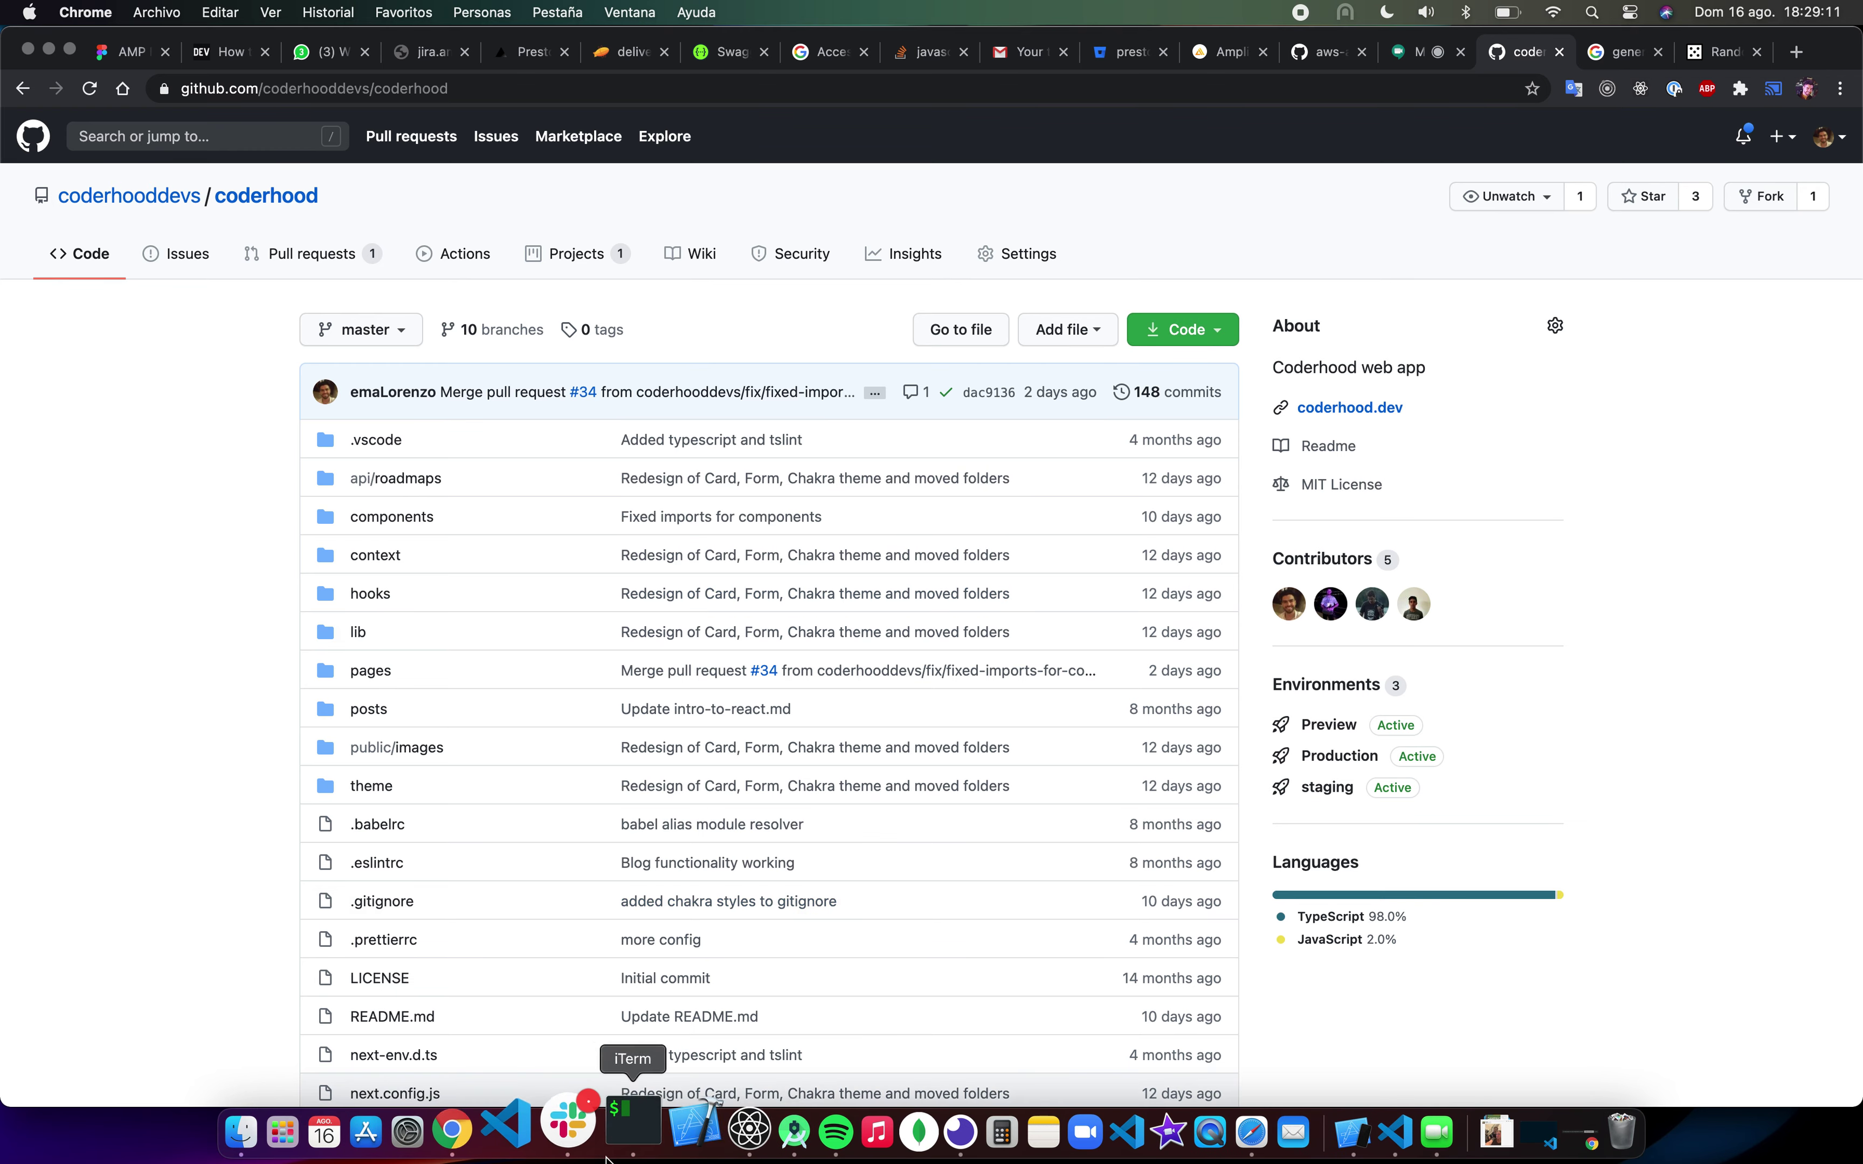
Step: Open a new iTerm window with the default profile, place it over the repository page and go to the Development folder
{"action": "right_click", "coordinate": [608, 1153]}
{"action": "left_click", "coordinate": [662, 851]}
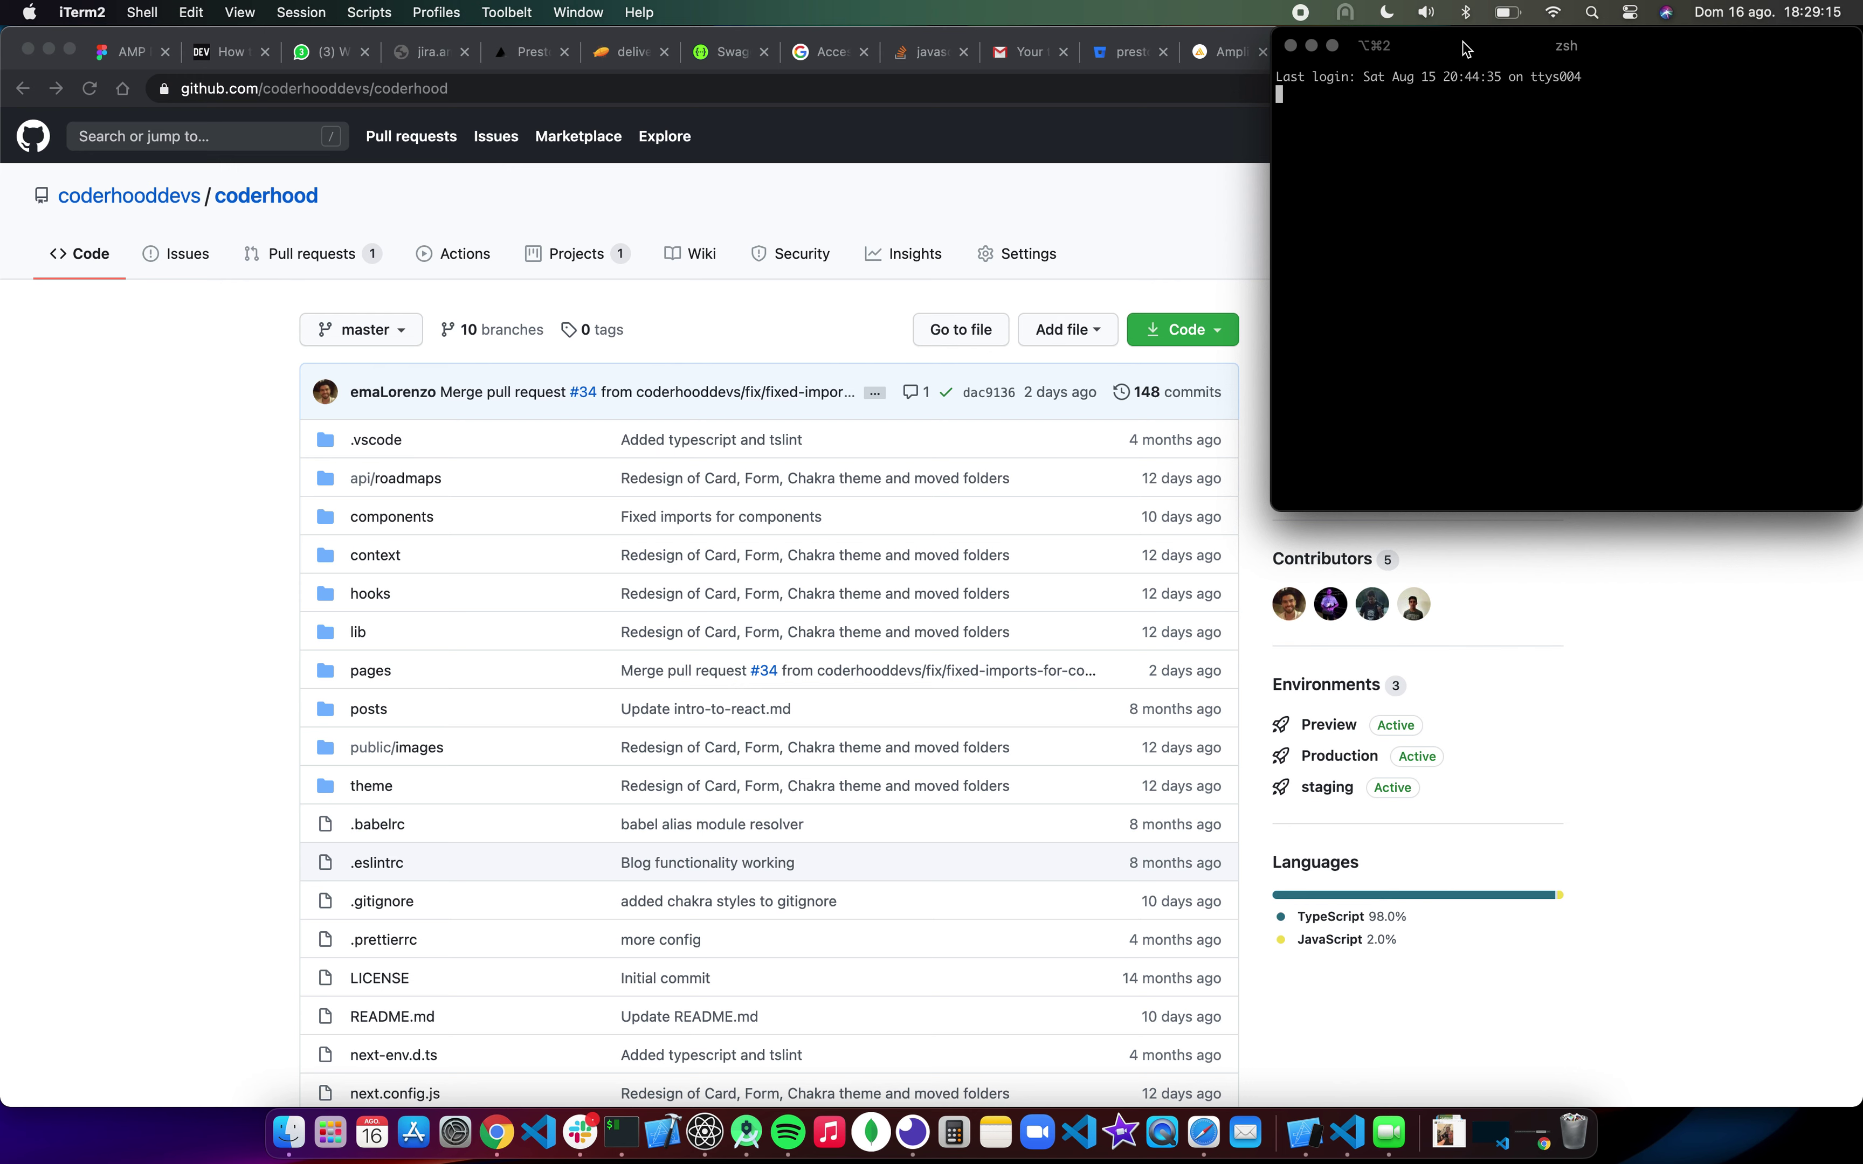
{"action": "left_click_drag", "start_coordinate": [1466, 48], "coordinate": [951, 316]}
{"action": "type", "text": "development"}
{"action": "key", "text": "Return"}
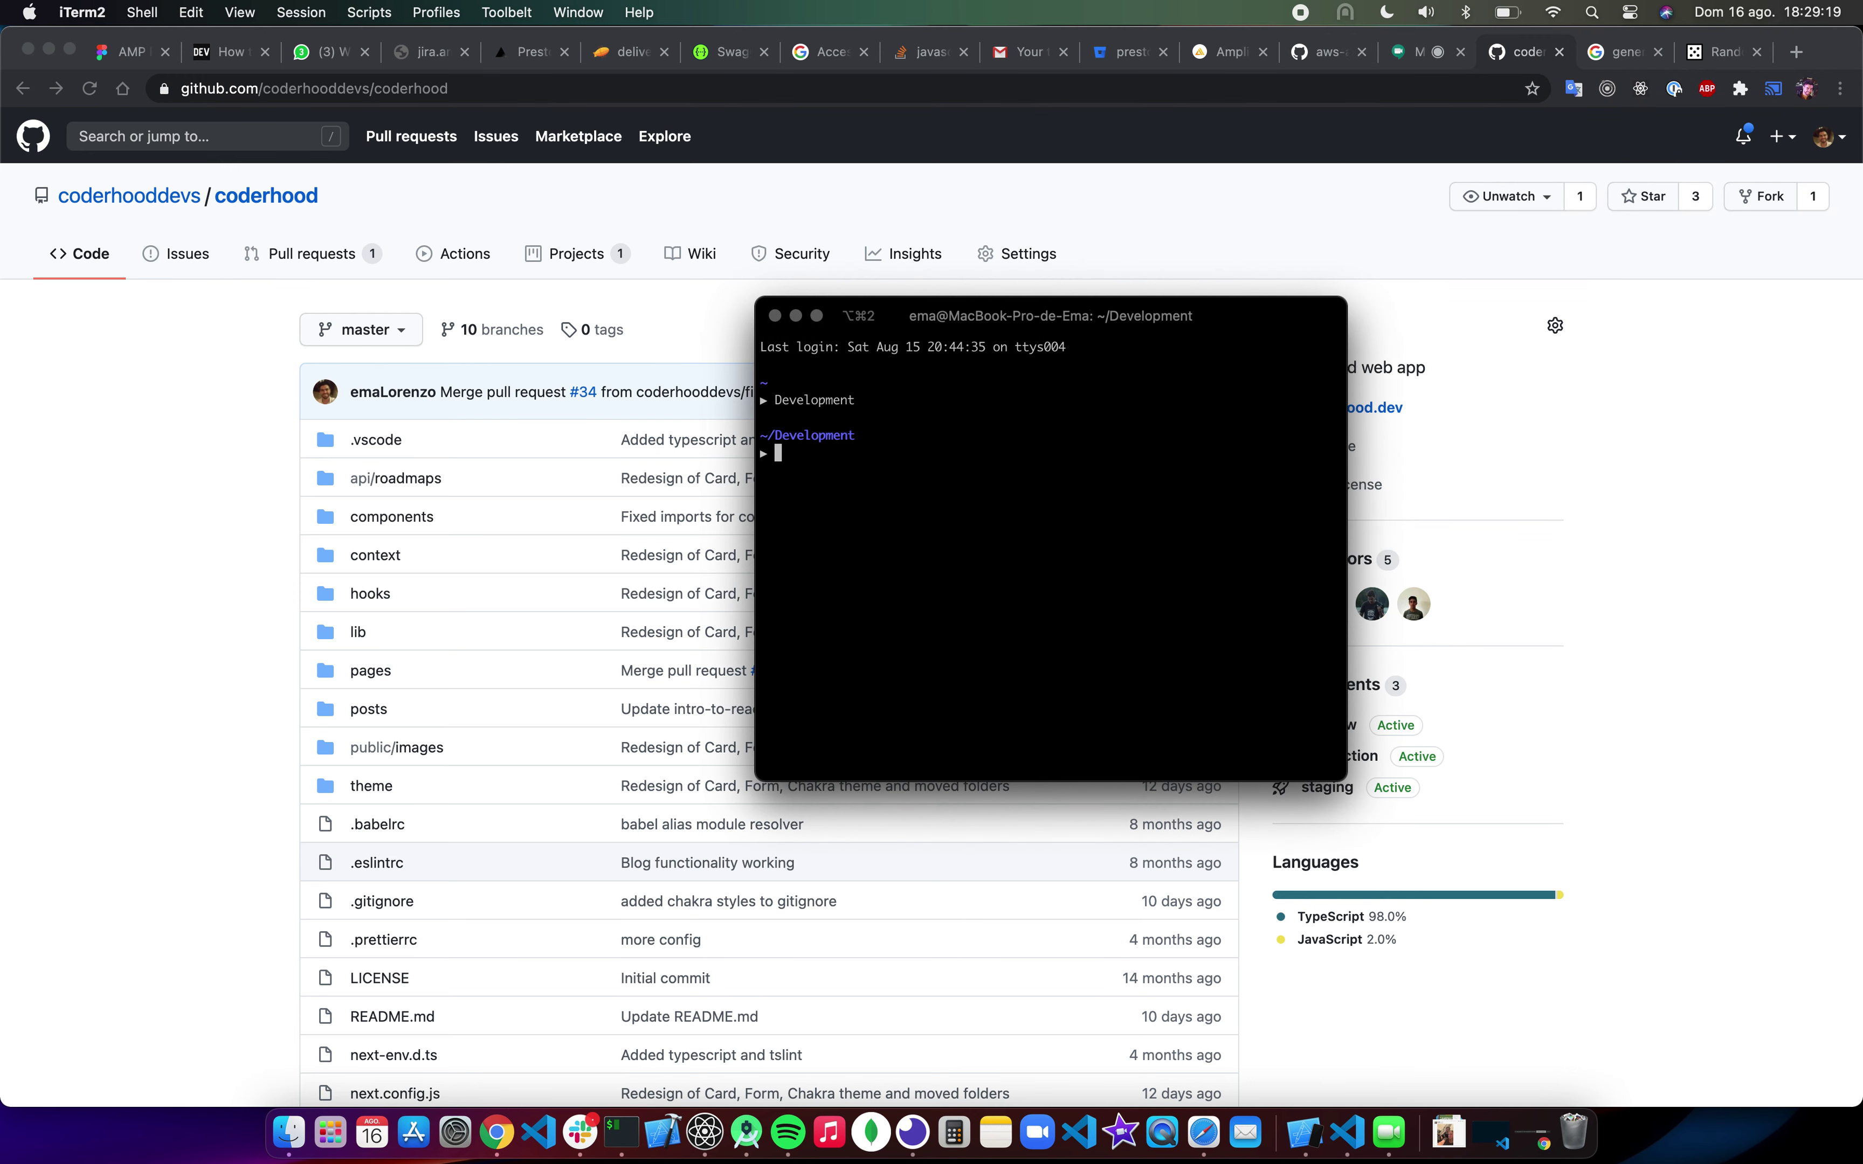
Step: Create a folder named coderhood-git inside the Development folder
{"action": "type", "text": "mkdir "}
{"action": "type", "text": "coderhood-de"}
{"action": "type", "text": "v"}
{"action": "key", "text": "BackSpace"}
{"action": "key", "text": "BackSpace"}
{"action": "key", "text": "BackSpace"}
{"action": "type", "text": "git"}
{"action": "key", "text": "Return"}
Step: Change the terminal's working directory to coderhood-git
{"action": "type", "text": "cd coderhood"}
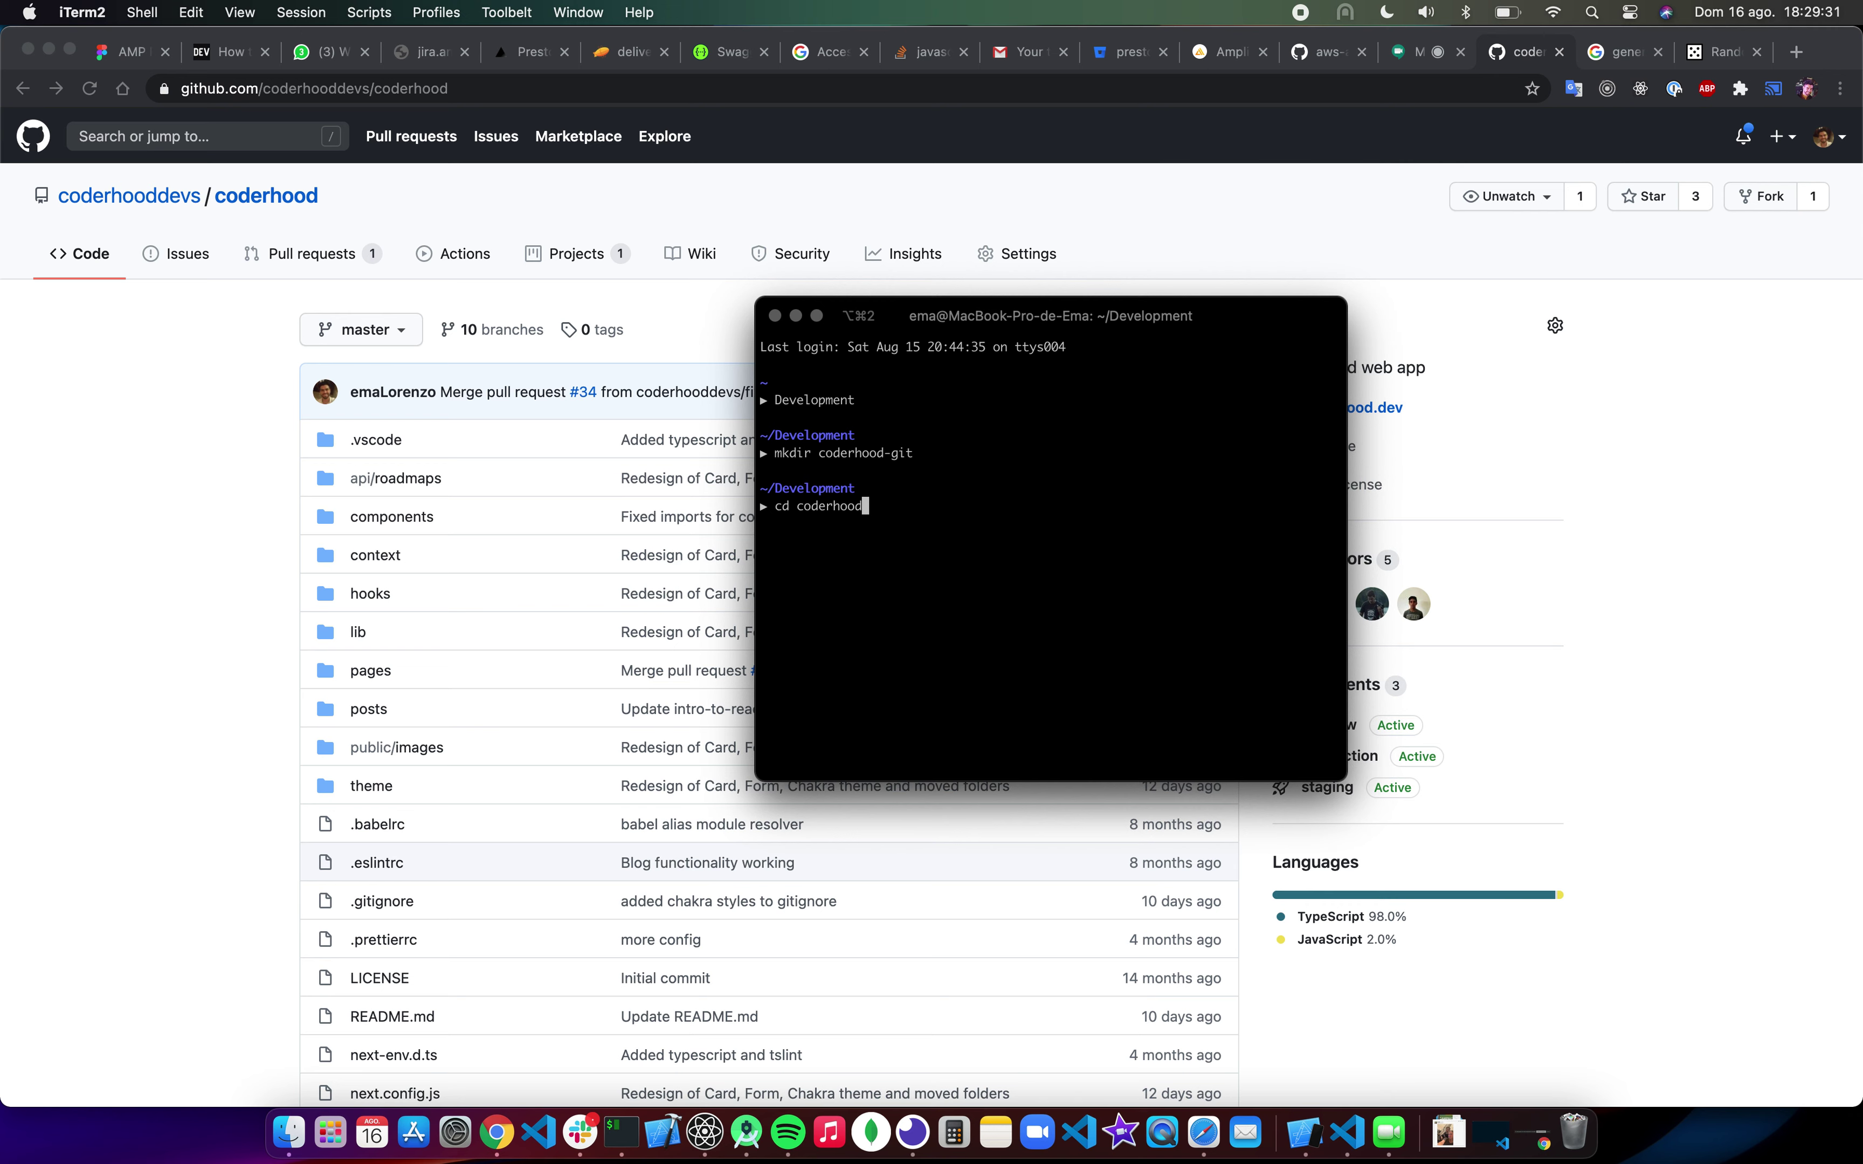
{"action": "key", "text": "Tab"}
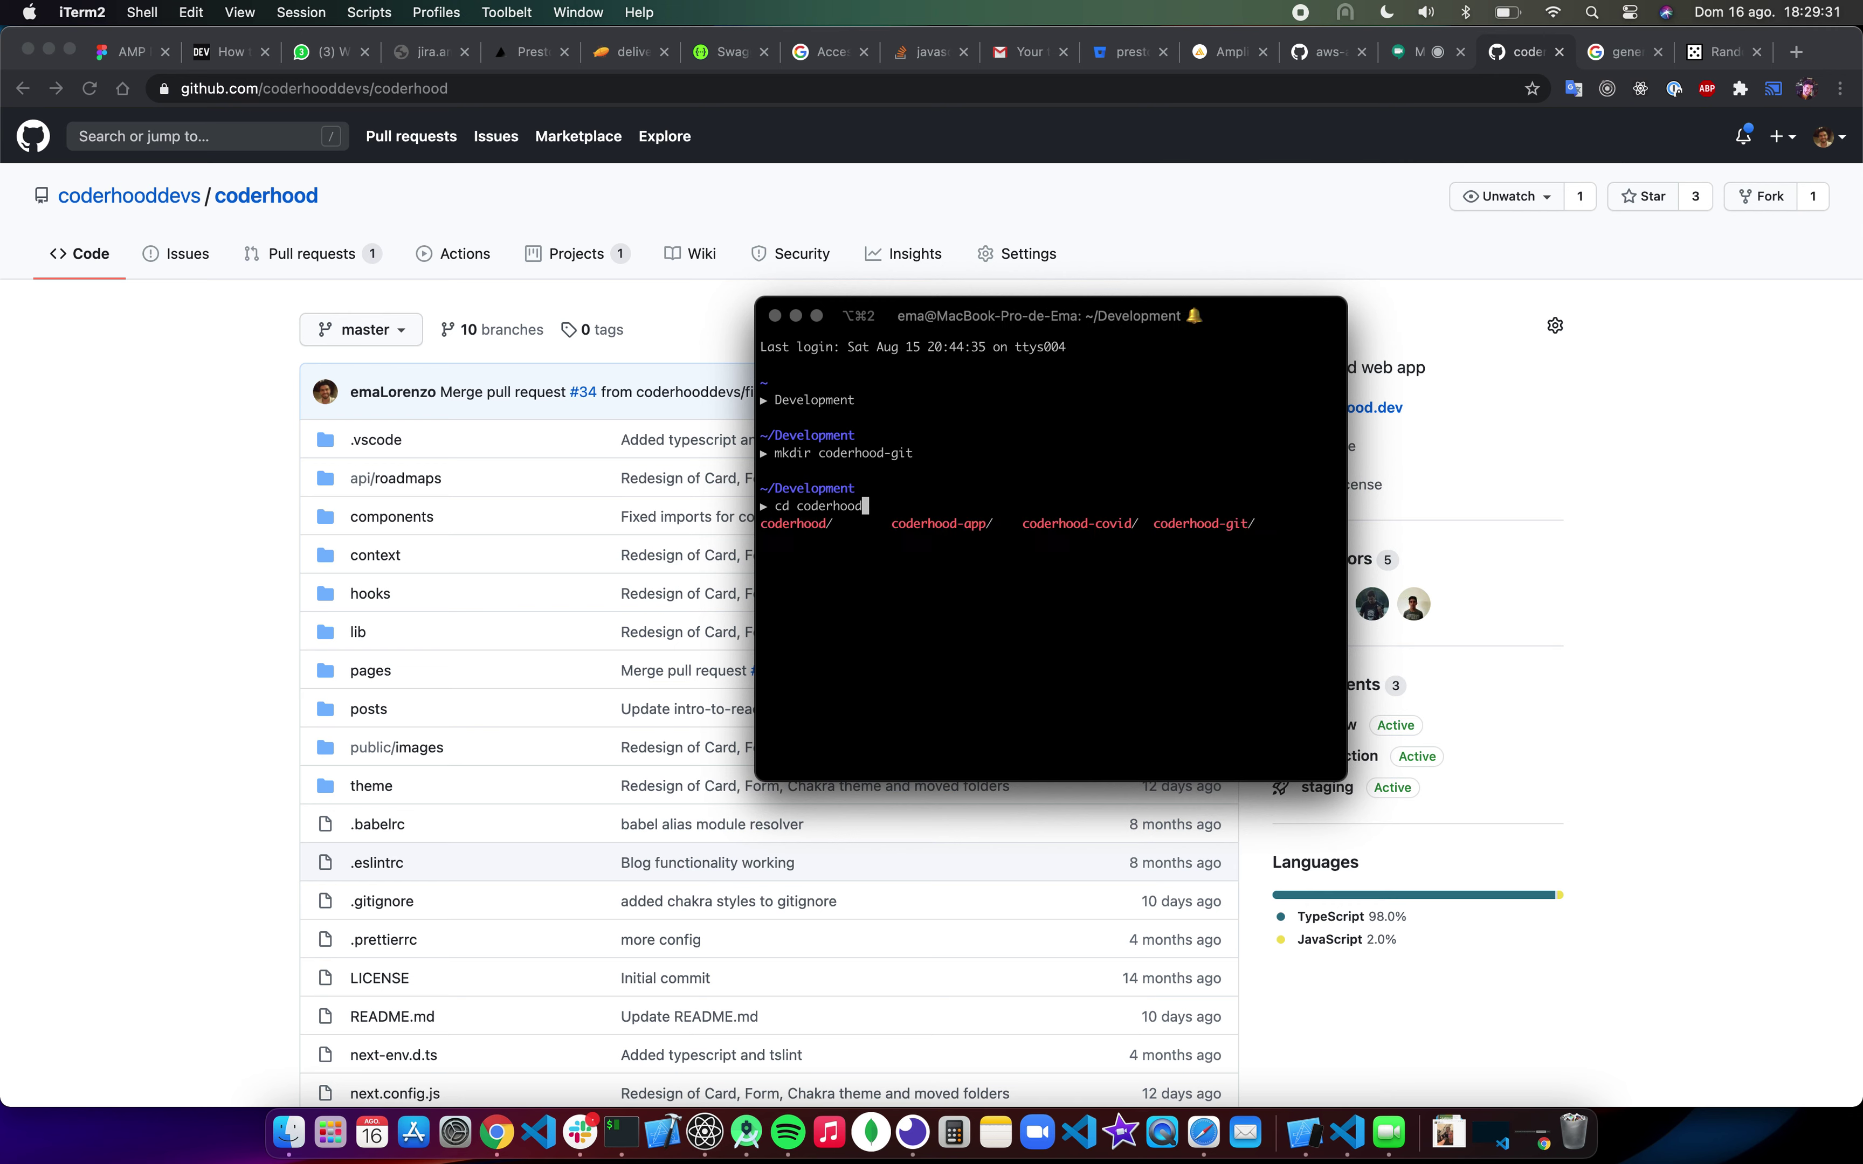
{"action": "type", "text": "-git"}
{"action": "key", "text": "Return"}
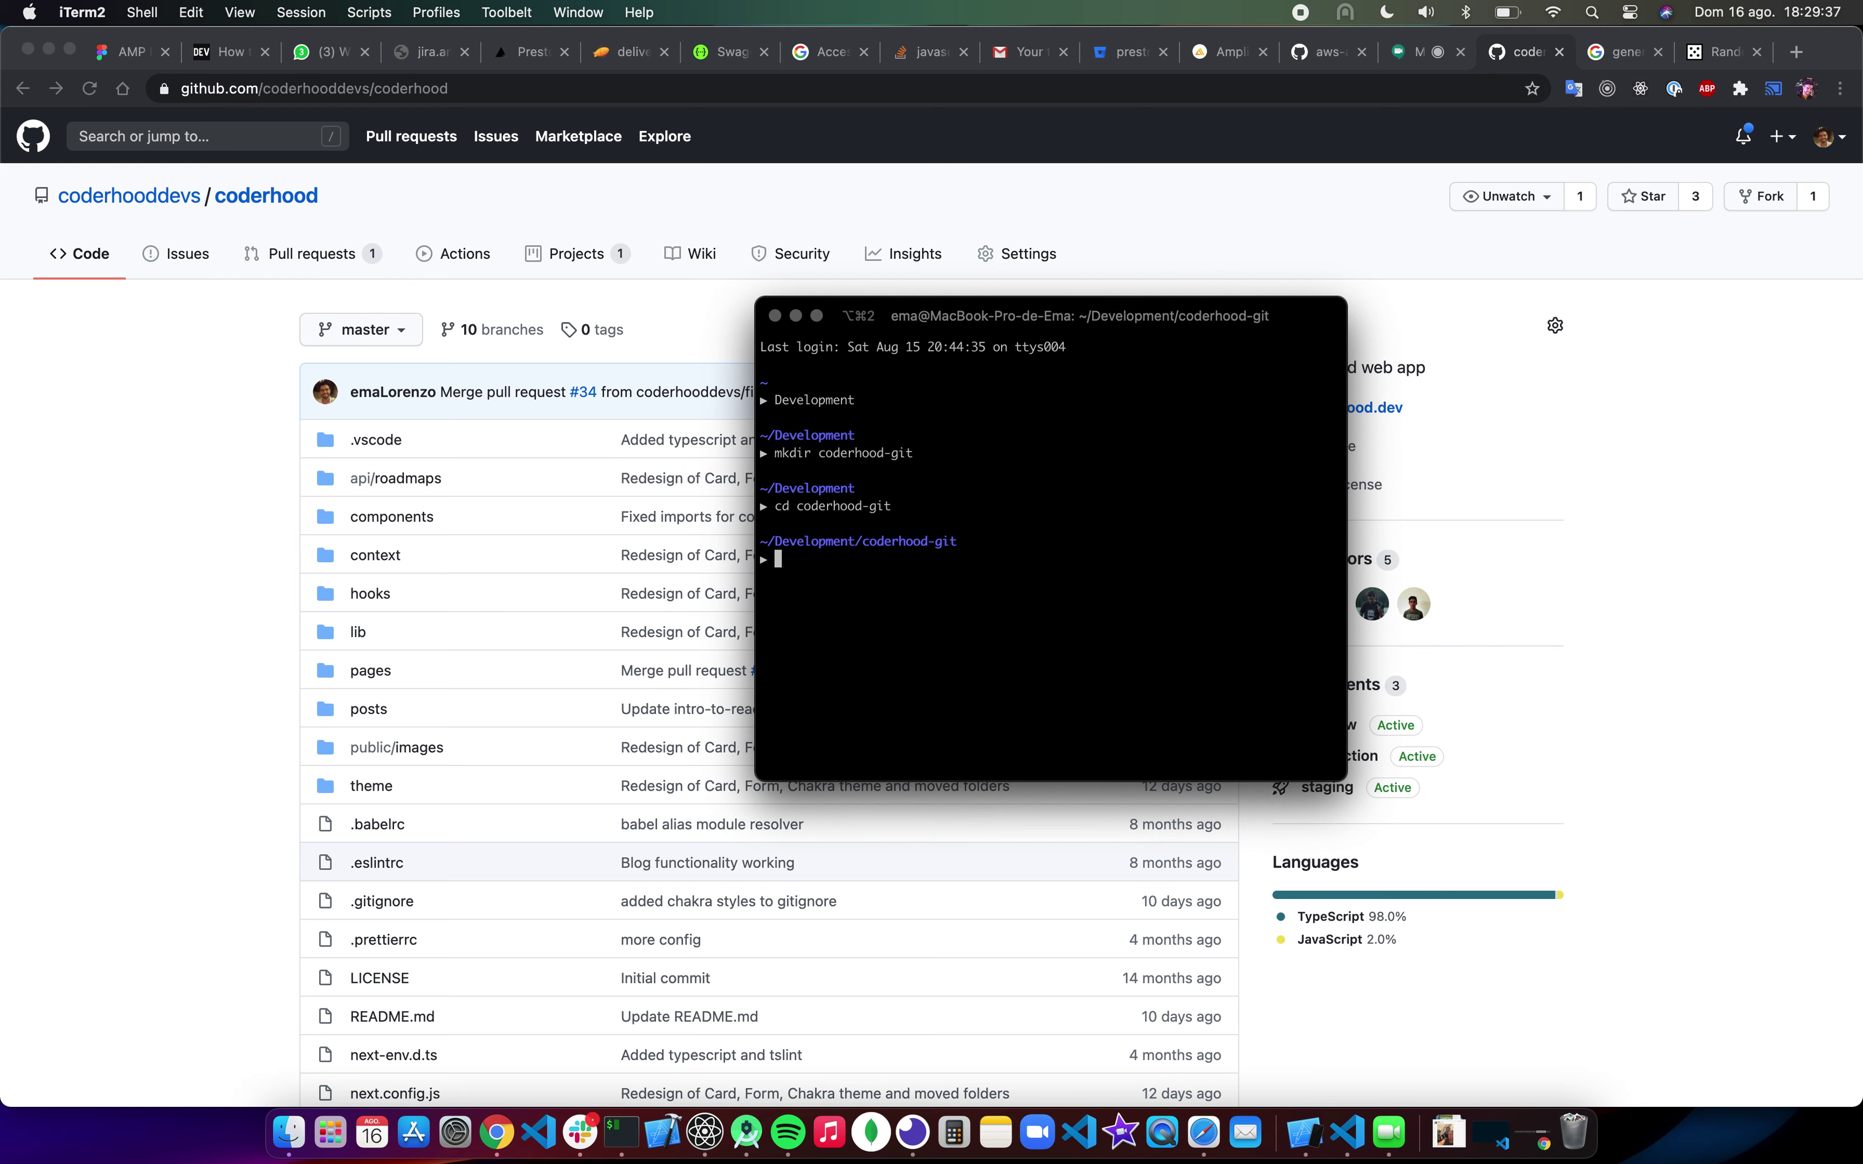
{"action": "type", "text": "git clone"}
{"action": "key", "text": "super+v"}
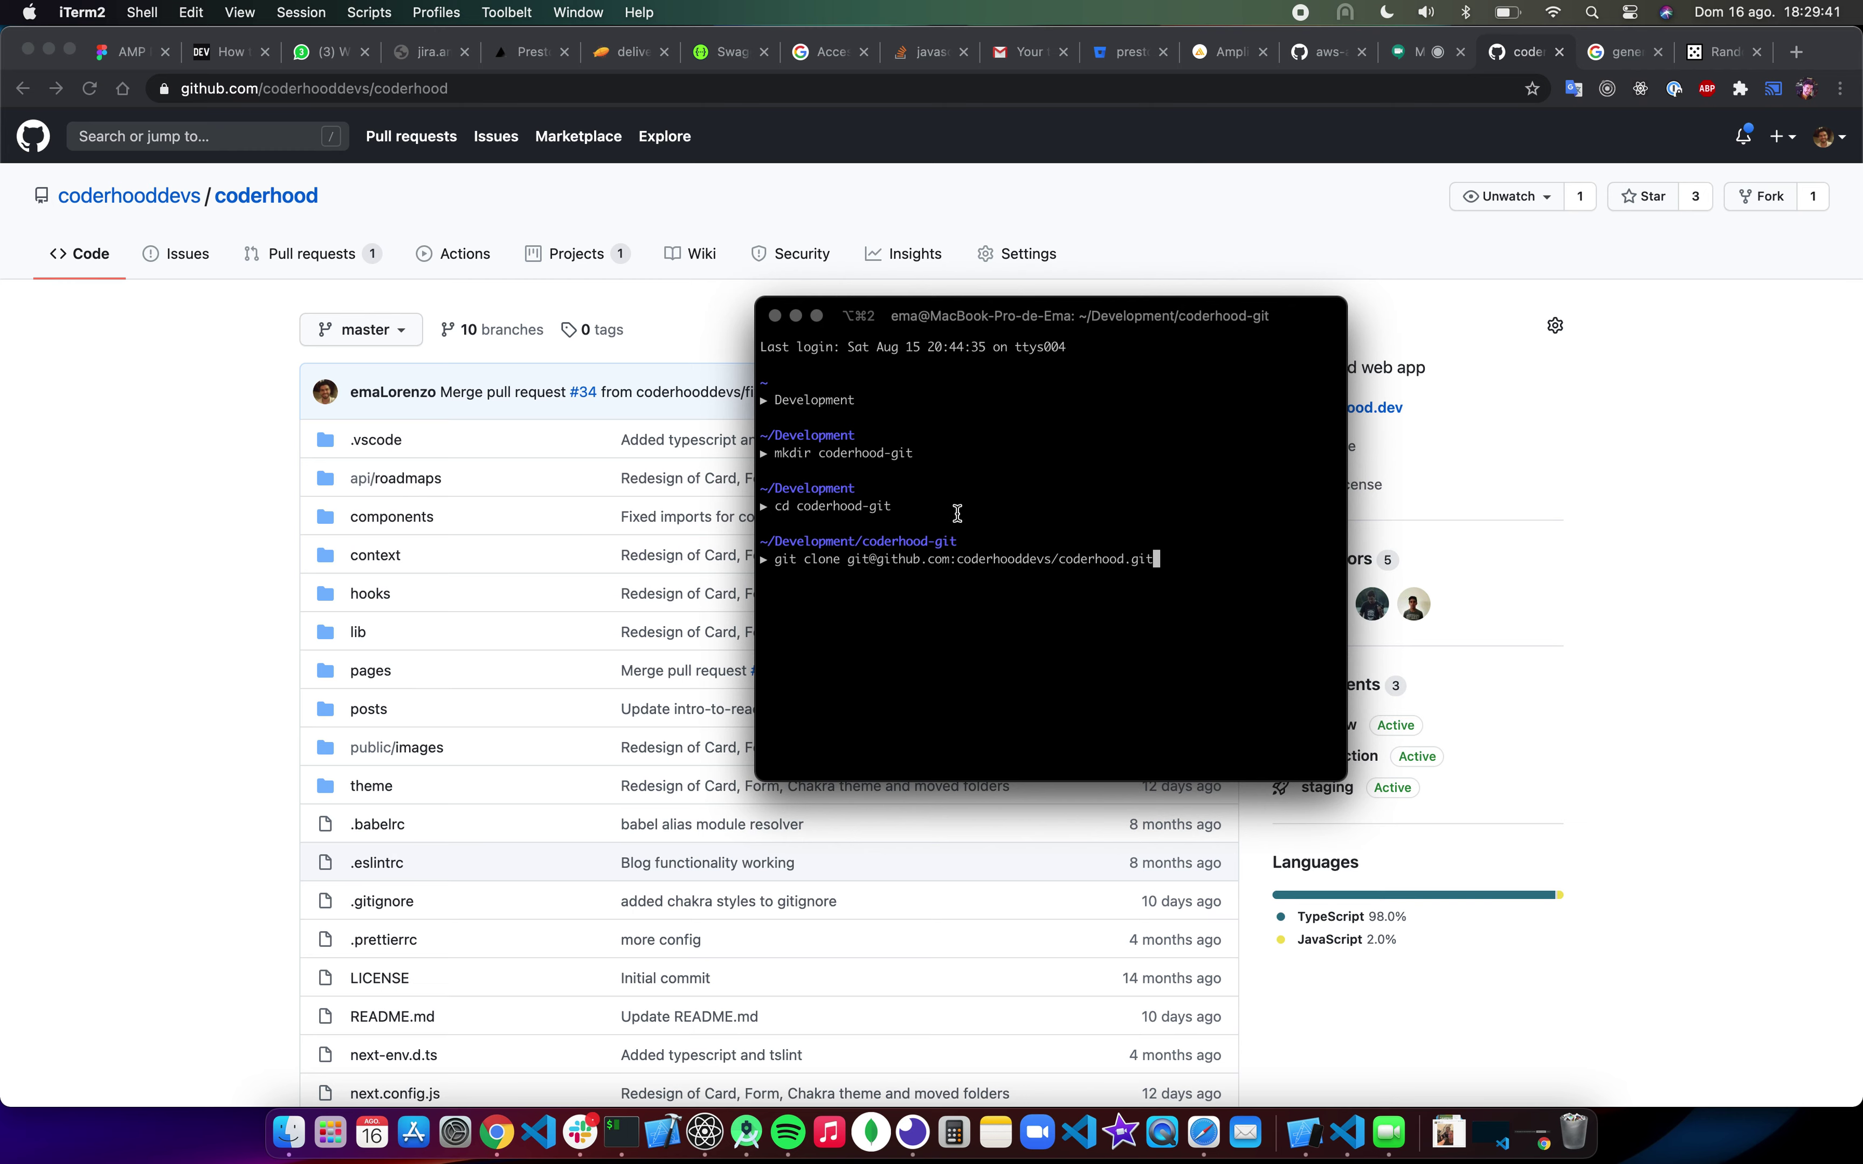
Step: Show the repository's clone address in Chrome, switch it from SSH to HTTPS and copy the HTTPS address
{"action": "left_click", "coordinate": [1654, 471]}
{"action": "left_click", "coordinate": [1198, 332]}
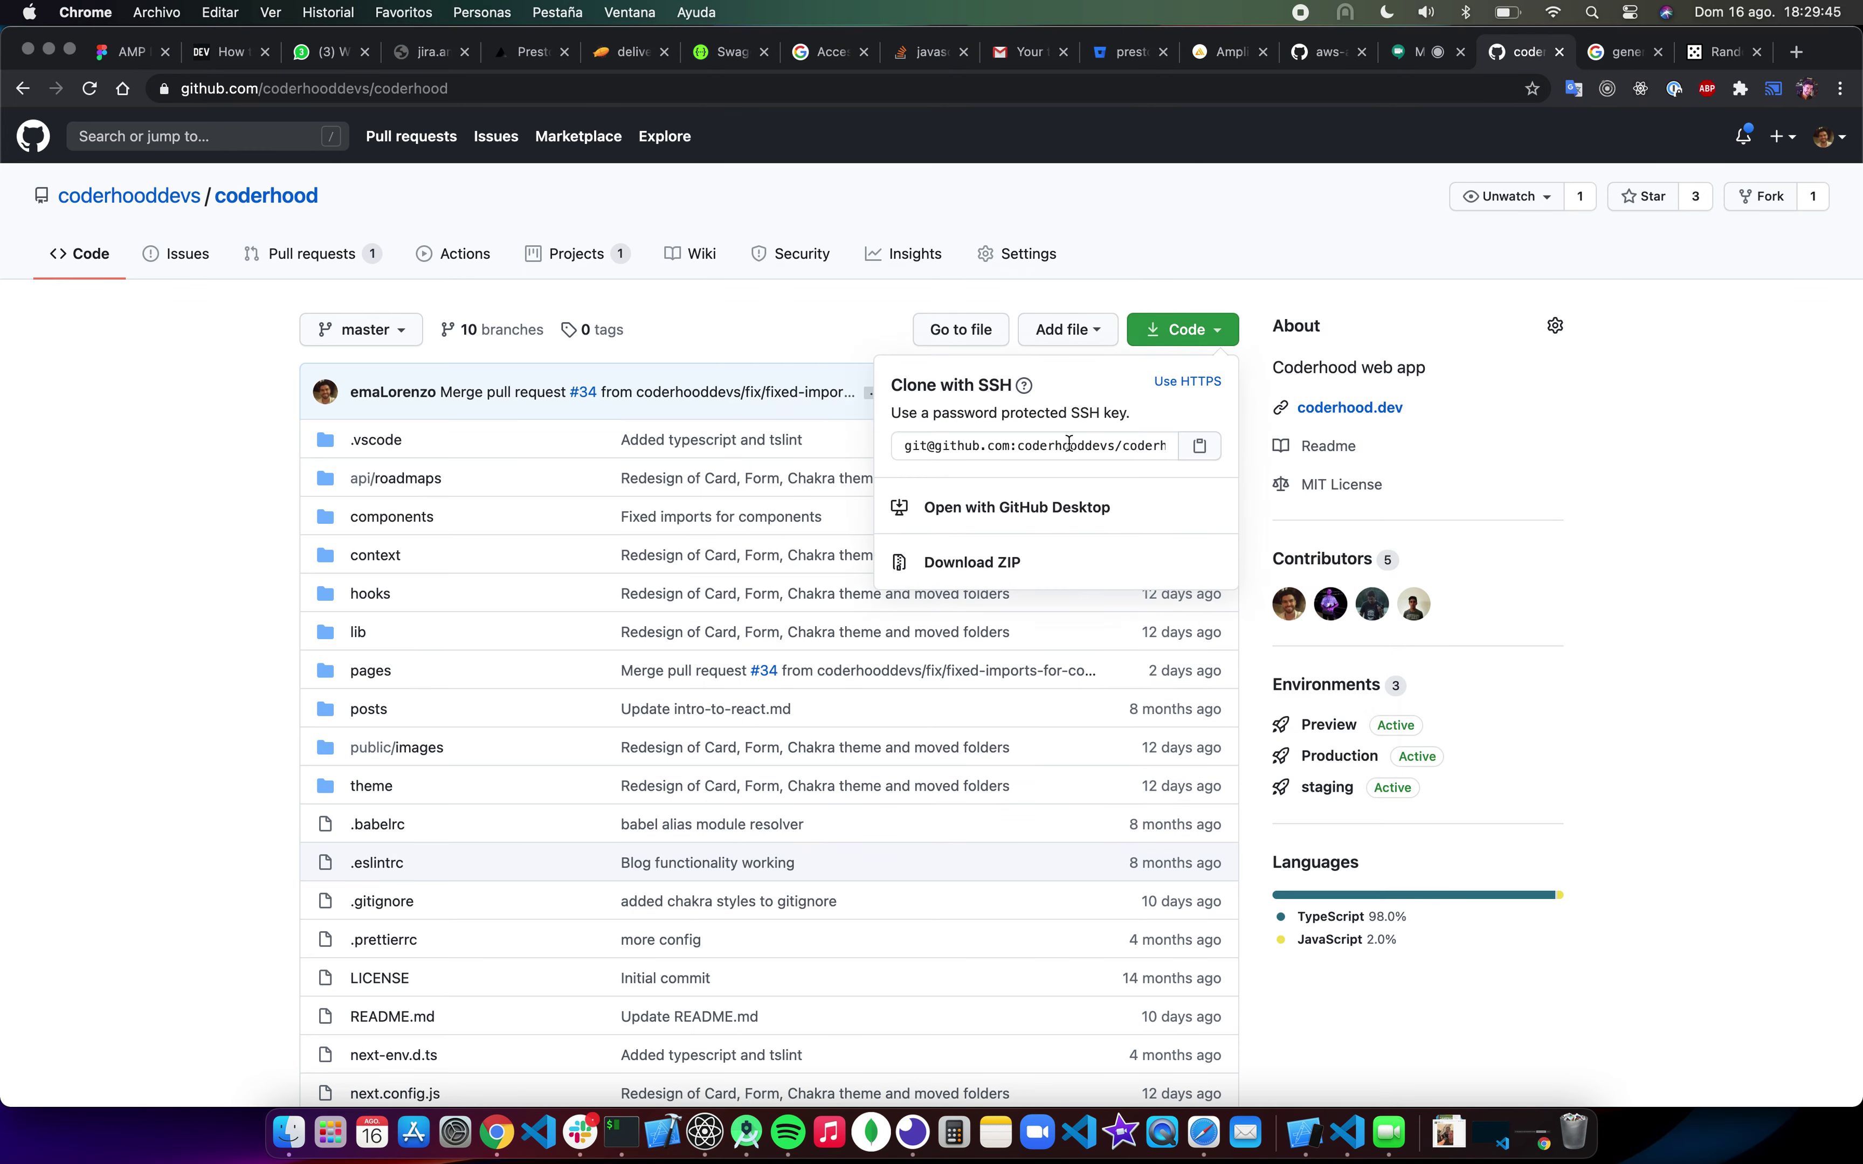
{"action": "left_click", "coordinate": [1094, 447]}
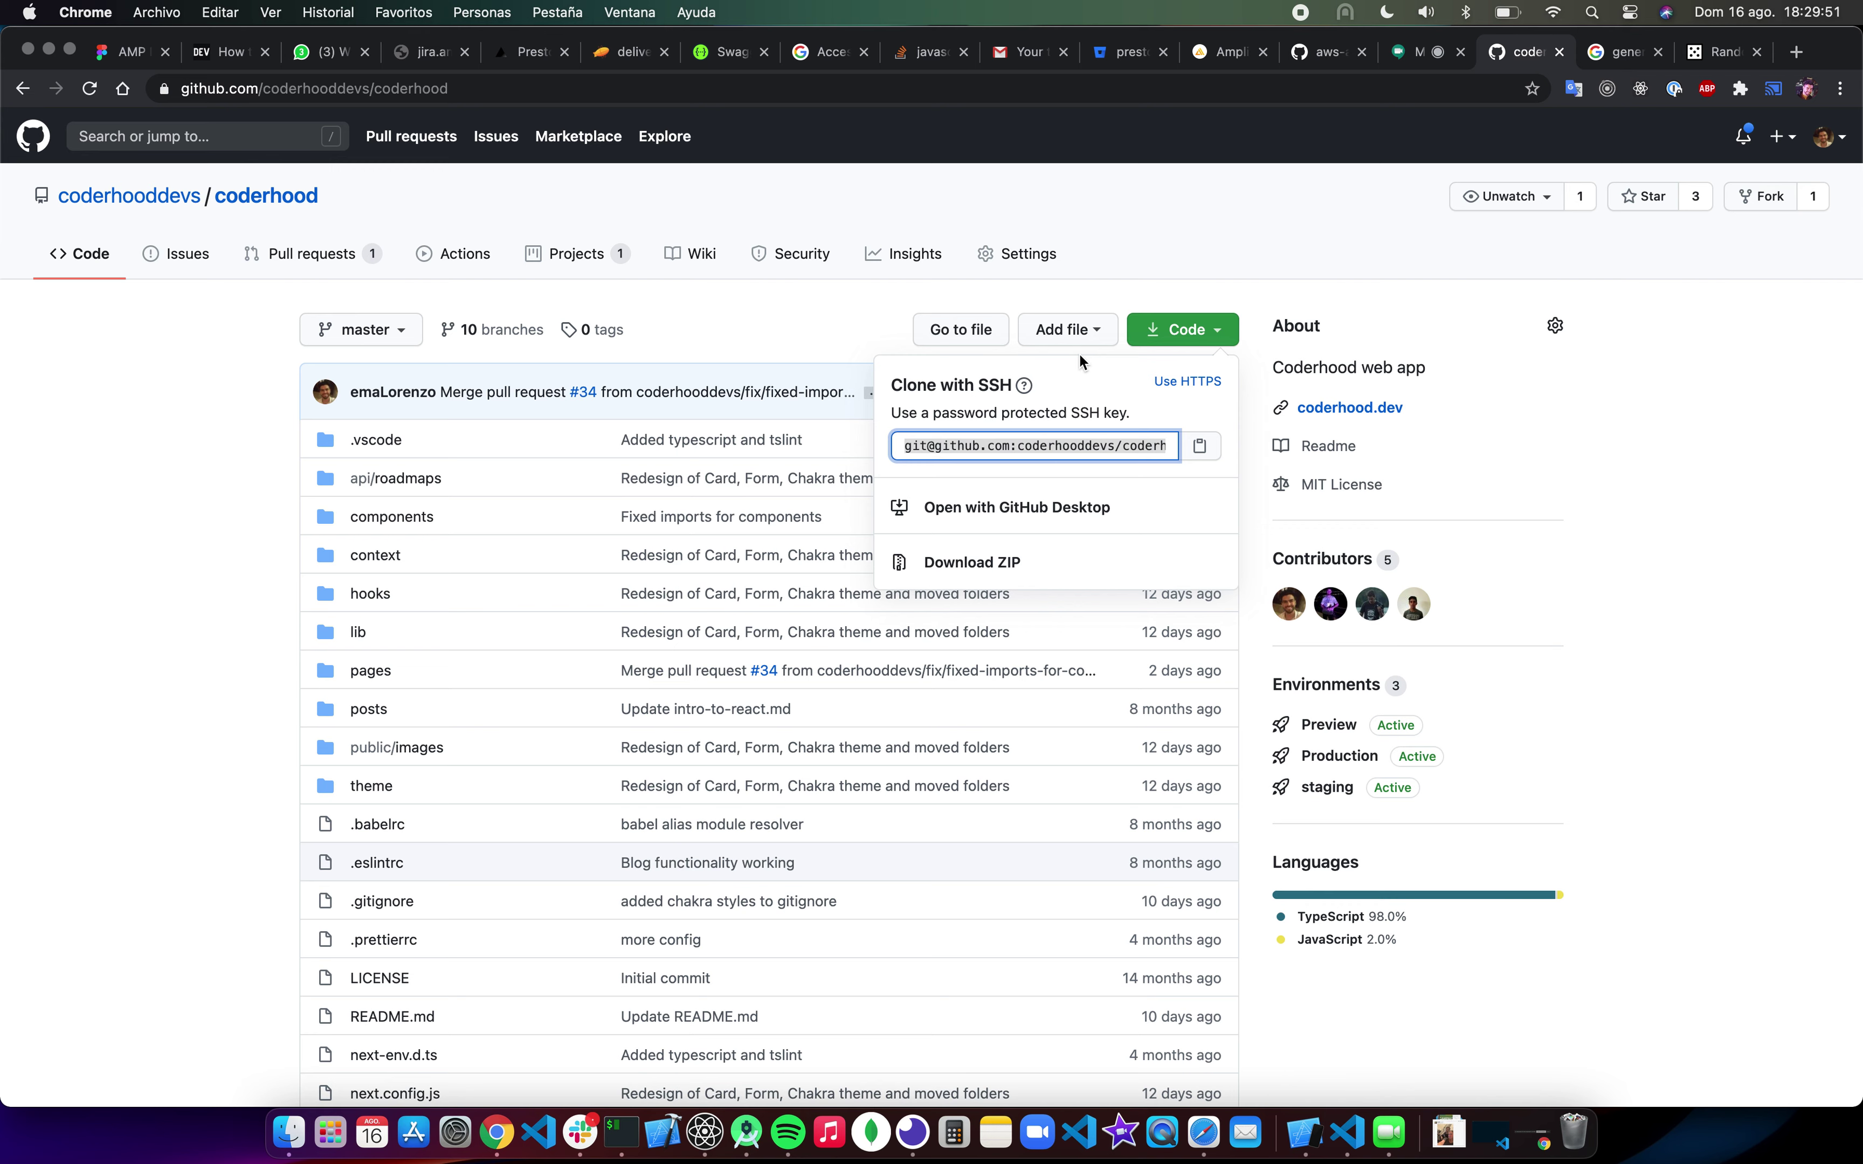
{"action": "left_click", "coordinate": [1138, 445]}
{"action": "left_click", "coordinate": [1137, 393]}
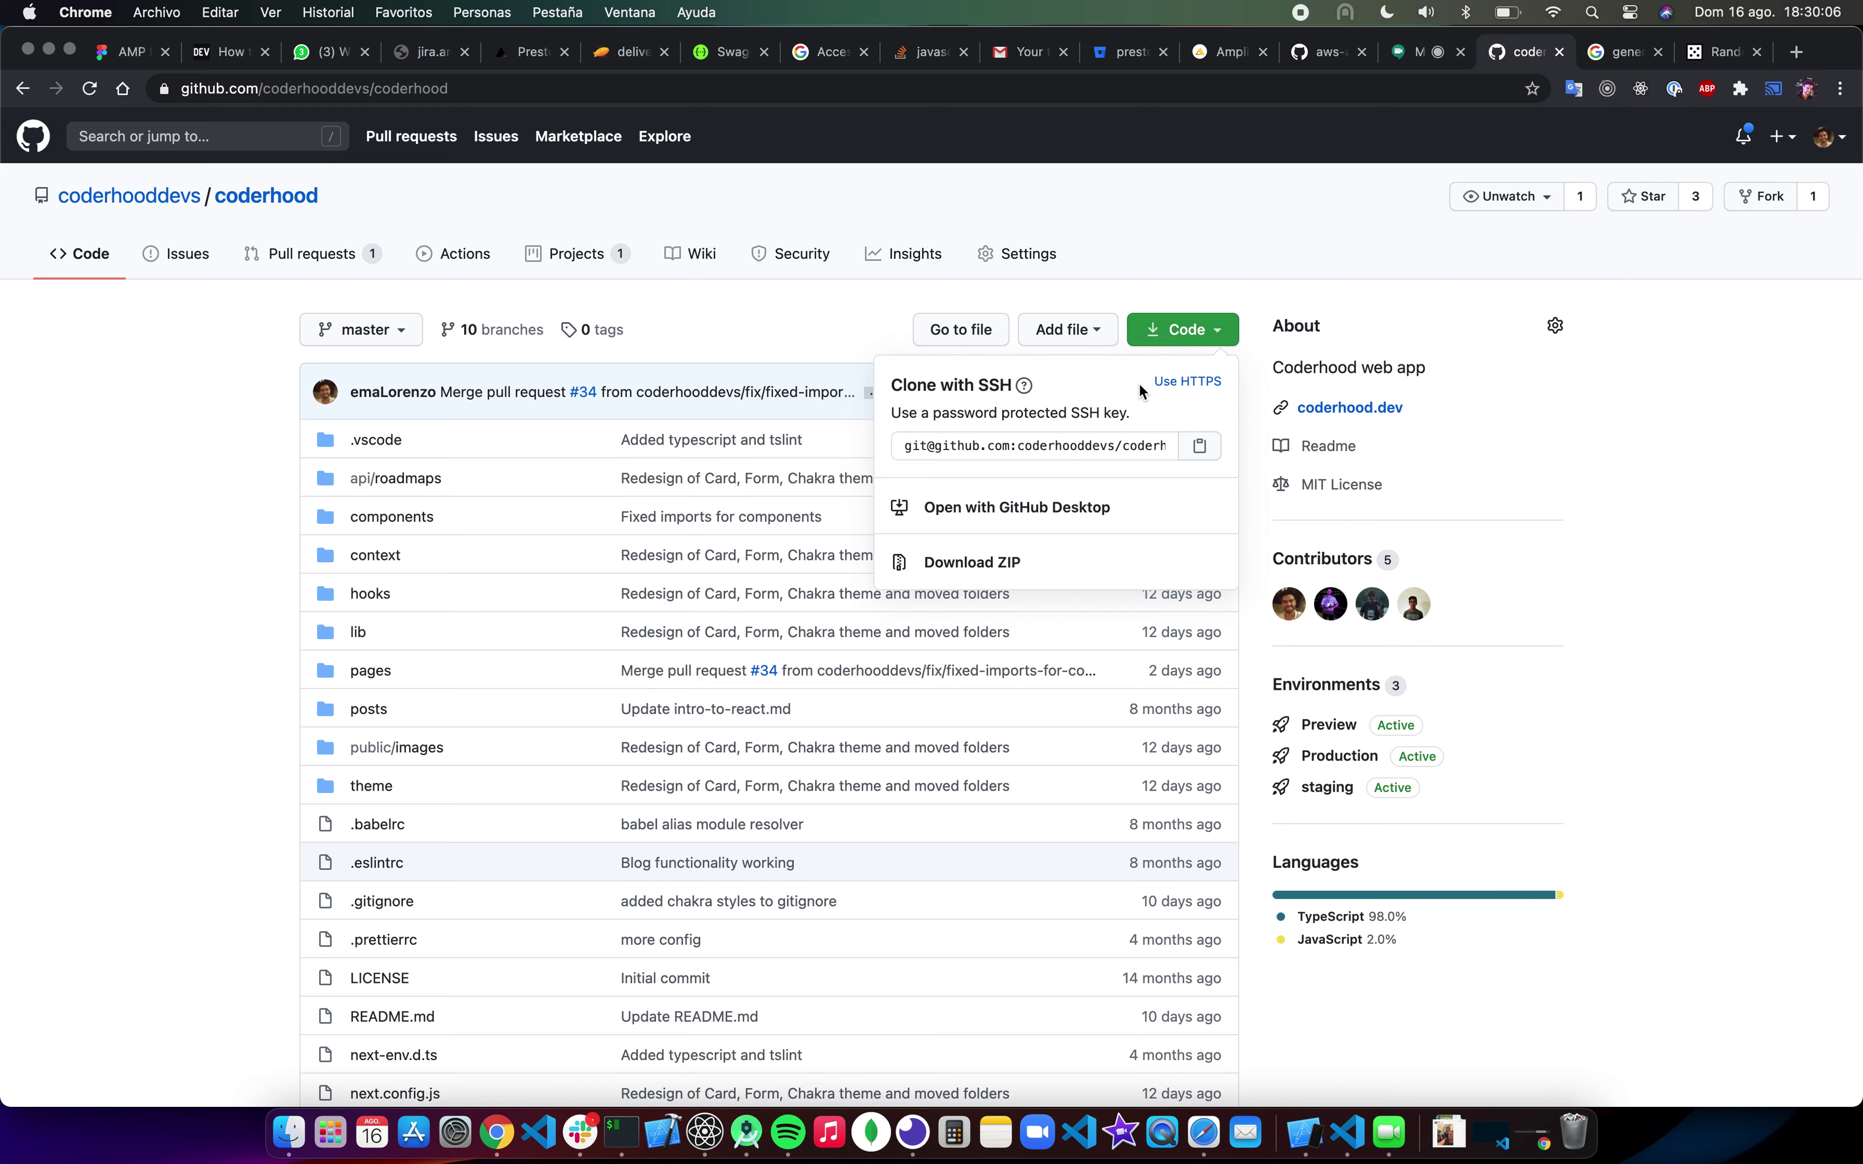
{"action": "left_click", "coordinate": [1184, 383]}
{"action": "left_click", "coordinate": [1200, 471]}
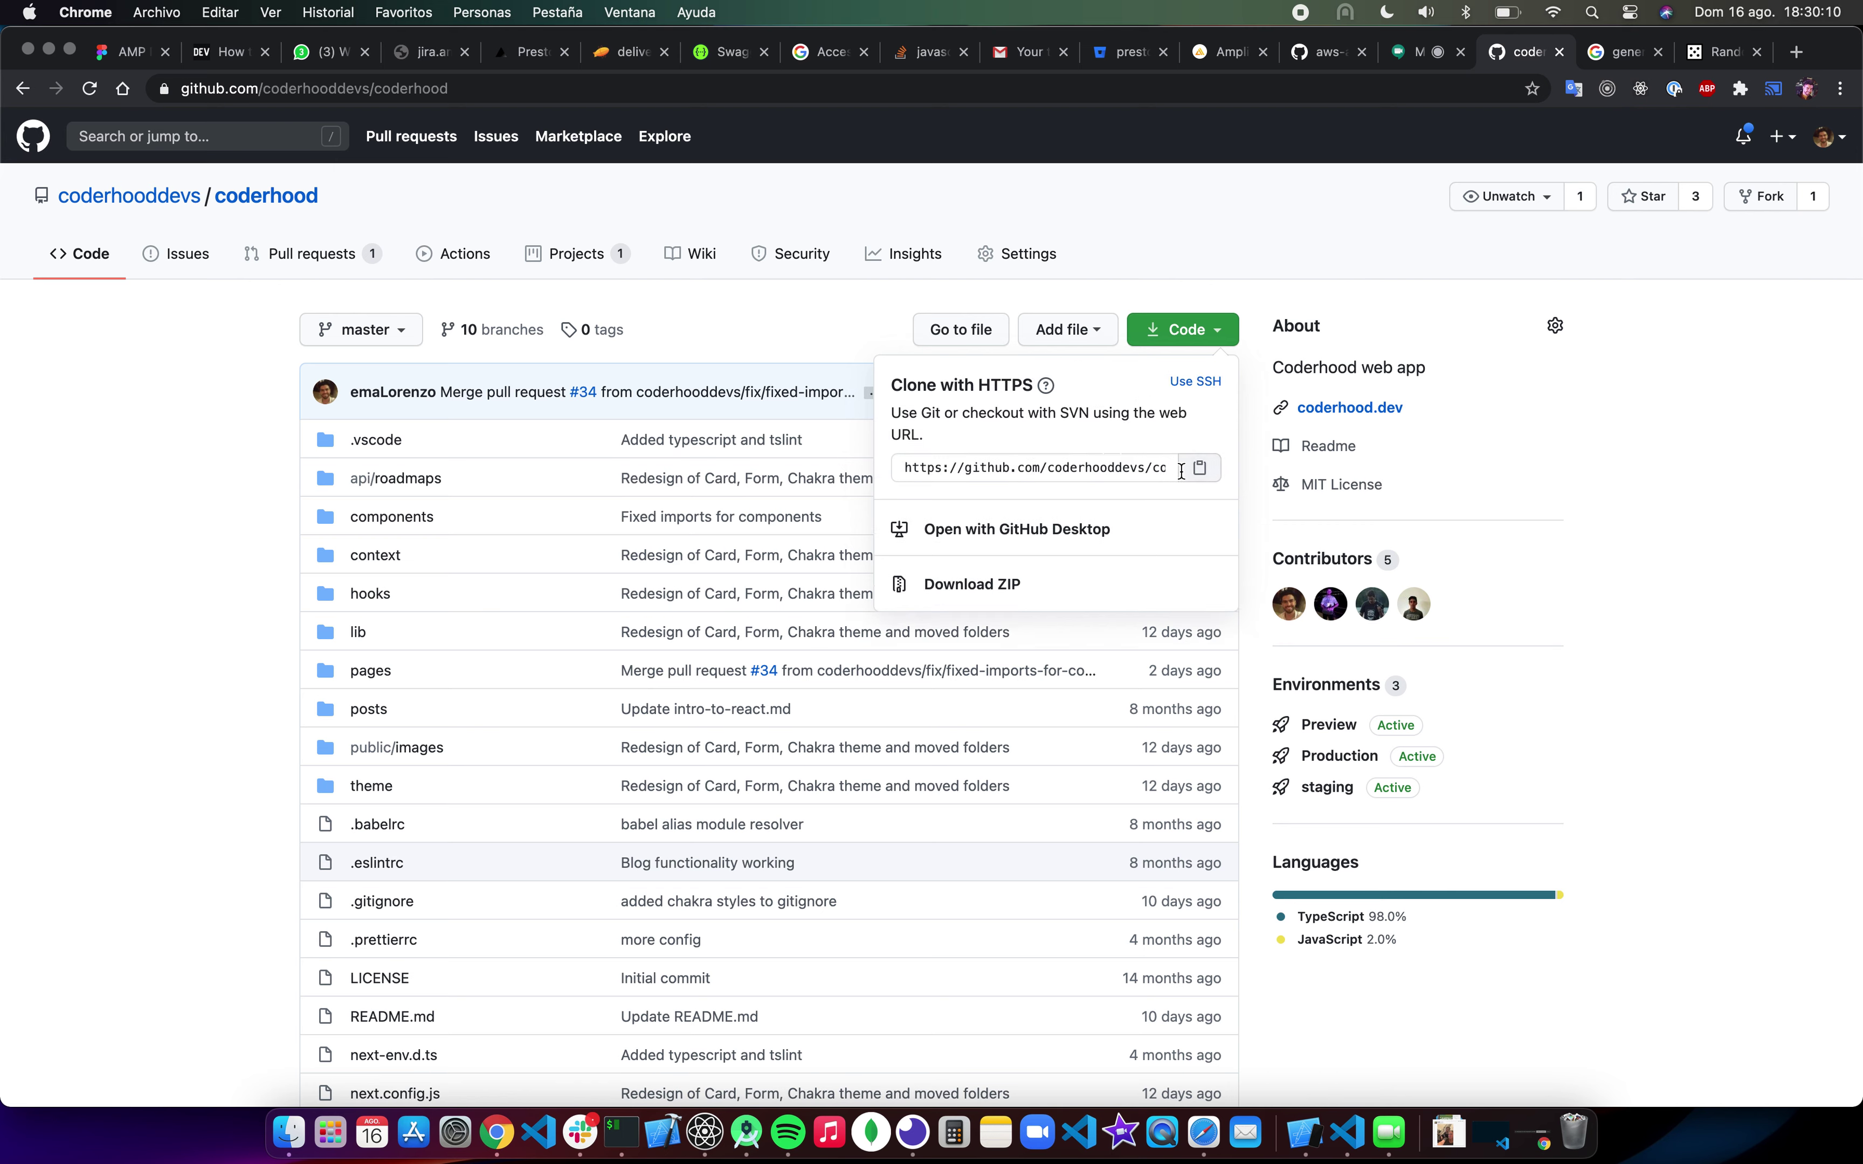
{"action": "left_click", "coordinate": [622, 1116]}
{"action": "key", "text": "BackSpace"}
{"action": "key", "text": "BackSpace"}
{"action": "key", "text": "BackSpace"}
{"action": "key", "text": "BackSpace"}
{"action": "key", "text": "BackSpace"}
{"action": "key", "text": "BackSpace"}
{"action": "key", "text": "BackSpace"}
{"action": "key", "text": "BackSpace"}
{"action": "key", "text": "BackSpace"}
{"action": "key", "text": "BackSpace"}
{"action": "key", "text": "BackSpace"}
{"action": "key", "text": "BackSpace"}
{"action": "key", "text": "BackSpace"}
{"action": "key", "text": "BackSpace"}
{"action": "key", "text": "BackSpace"}
{"action": "key", "text": "BackSpace"}
{"action": "key", "text": "BackSpace"}
{"action": "key", "text": "BackSpace"}
{"action": "key", "text": "BackSpace"}
{"action": "key", "text": "BackSpace"}
{"action": "key", "text": "BackSpace"}
{"action": "key", "text": "BackSpace"}
{"action": "key", "text": "BackSpace"}
{"action": "key", "text": "BackSpace"}
{"action": "key", "text": "BackSpace"}
{"action": "key", "text": "BackSpace"}
{"action": "key", "text": "BackSpace"}
{"action": "key", "text": "BackSpace"}
{"action": "key", "text": "BackSpace"}
{"action": "key", "text": "BackSpace"}
{"action": "key", "text": "BackSpace"}
{"action": "key", "text": "BackSpace"}
{"action": "key", "text": "BackSpace"}
{"action": "key", "text": "BackSpace"}
{"action": "key", "text": "BackSpace"}
{"action": "key", "text": "BackSpace"}
{"action": "key", "text": "BackSpace"}
{"action": "key", "text": "BackSpace"}
{"action": "key", "text": "super+v"}
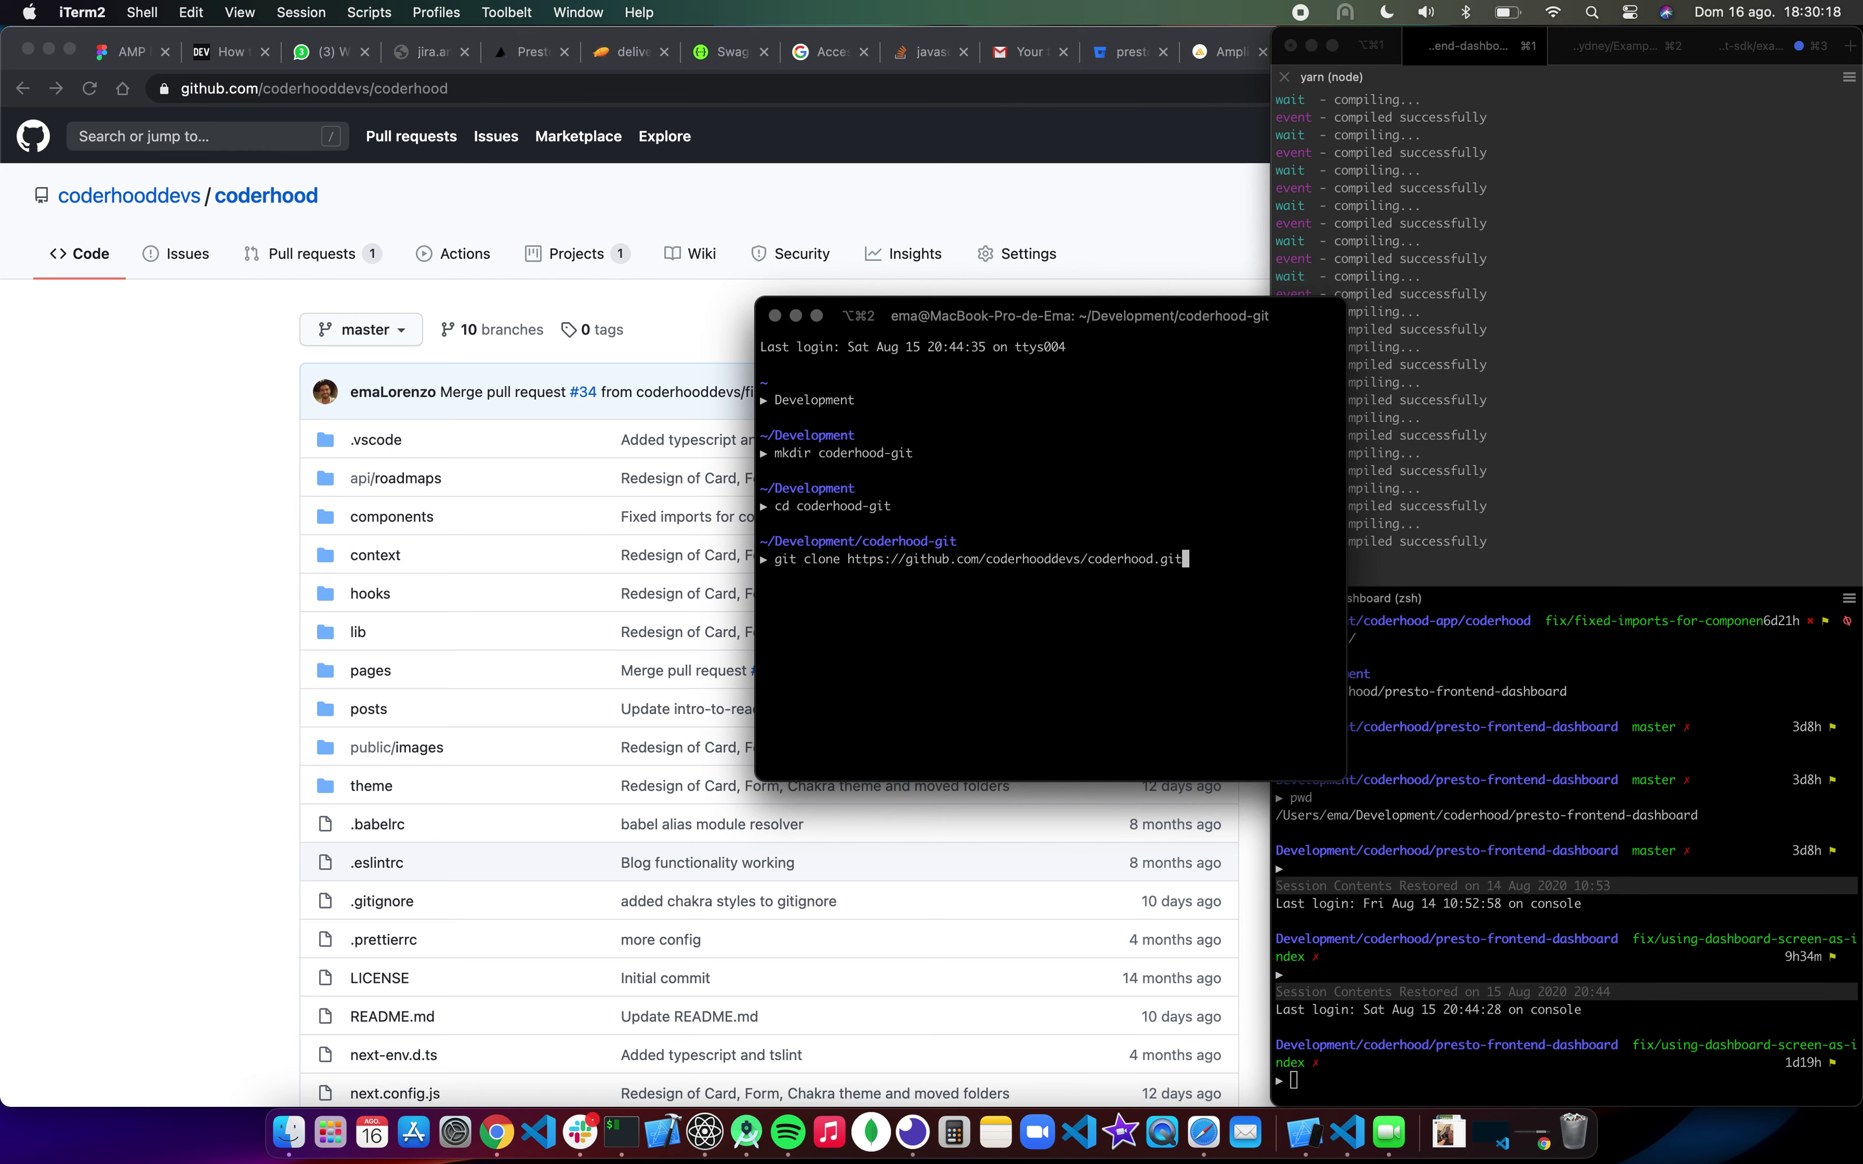
Step: Return to GitHub in Chrome and open the SSH and GPG keys page of the personal account settings
{"action": "left_click", "coordinate": [241, 531]}
{"action": "left_click", "coordinate": [1076, 197]}
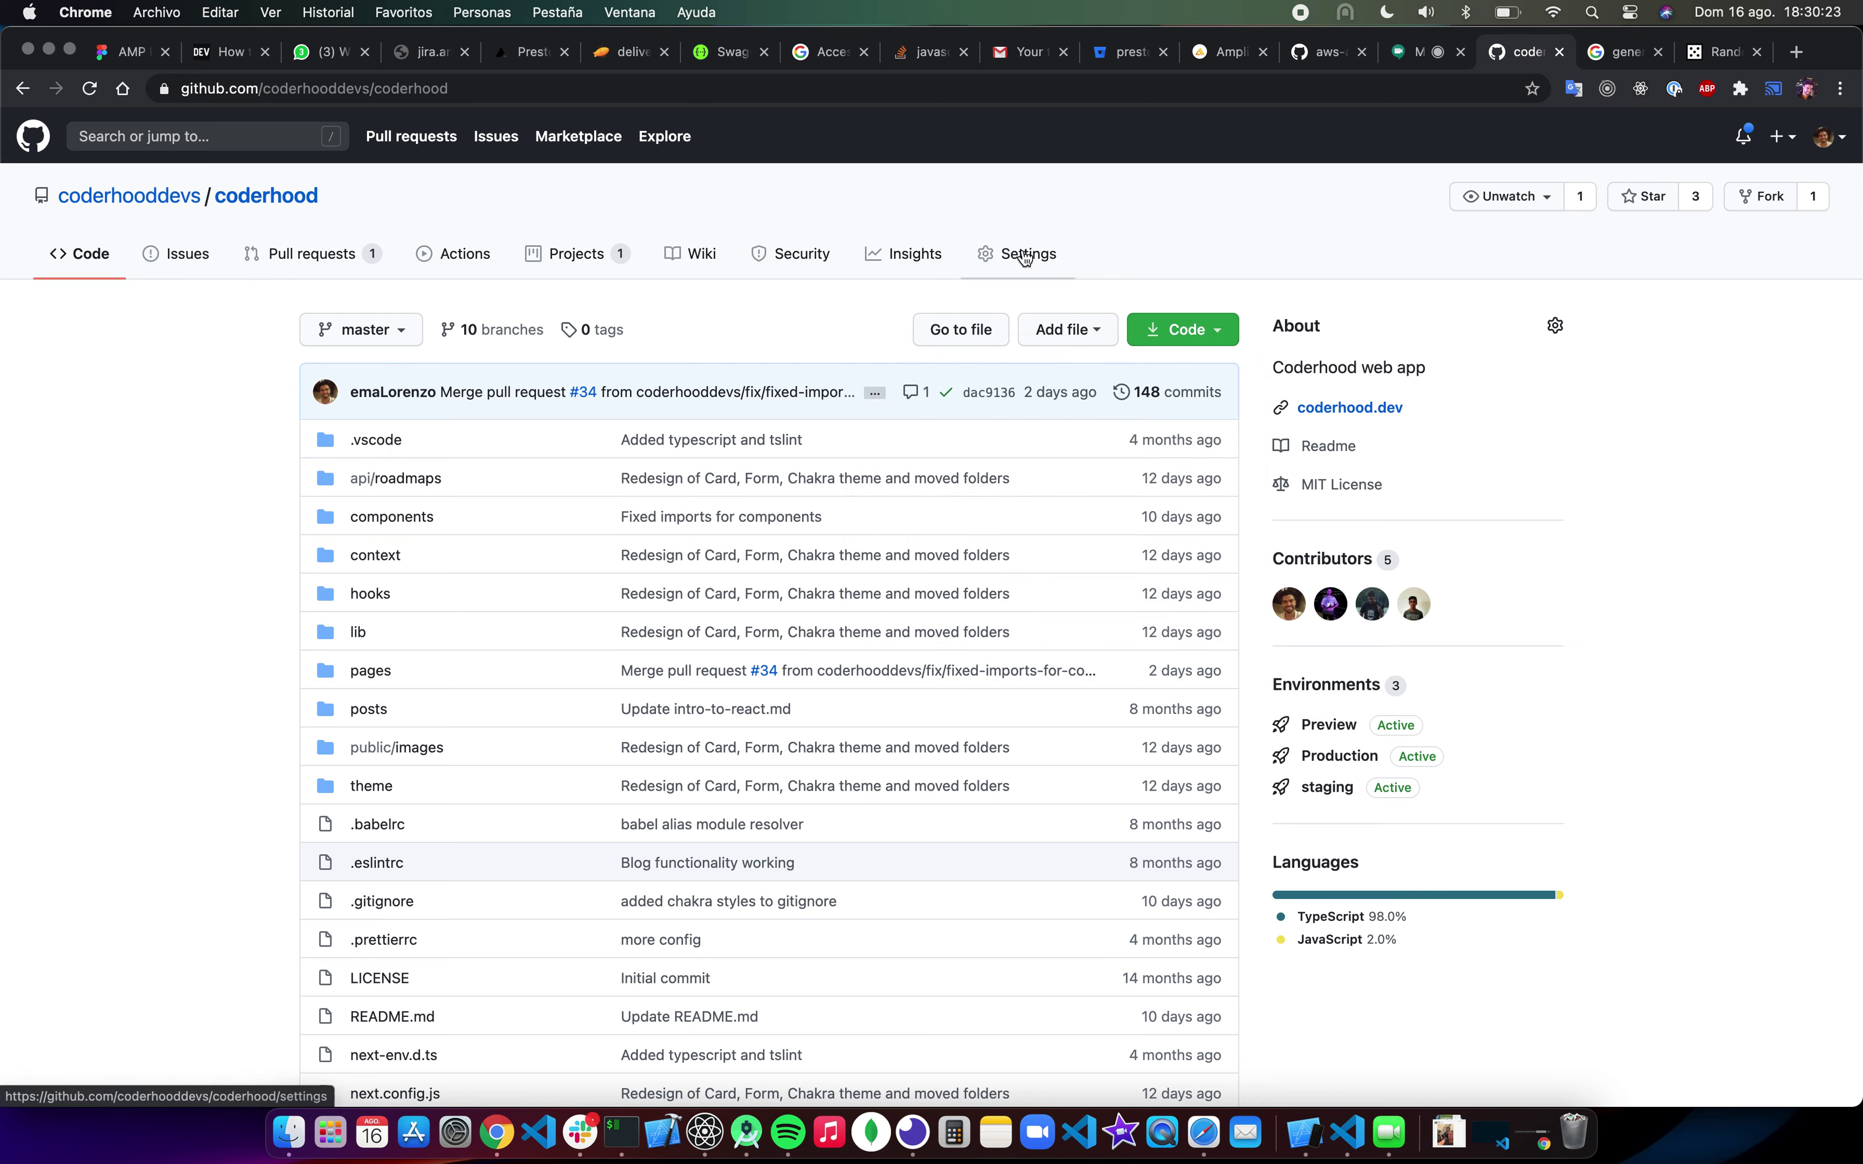
{"action": "left_click", "coordinate": [1025, 257]}
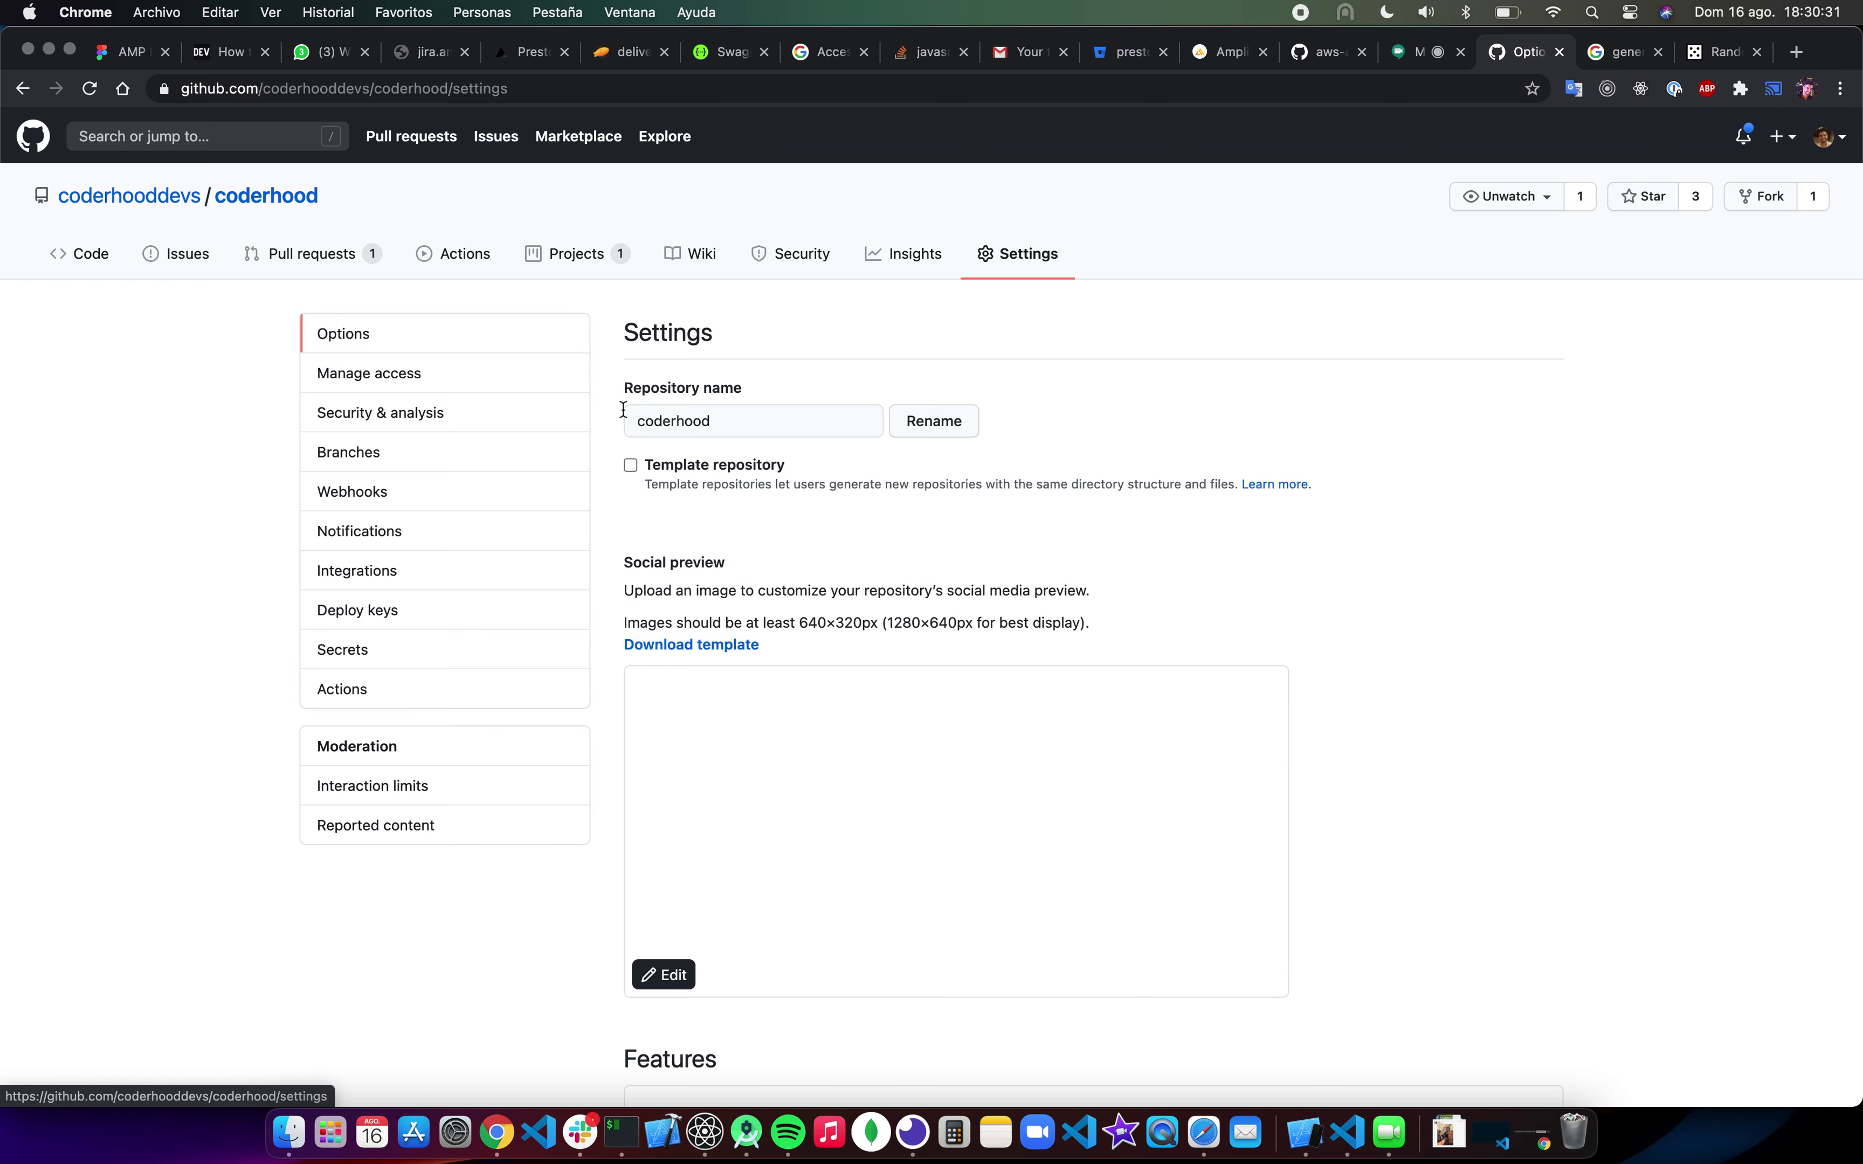
{"action": "left_click", "coordinate": [1825, 140]}
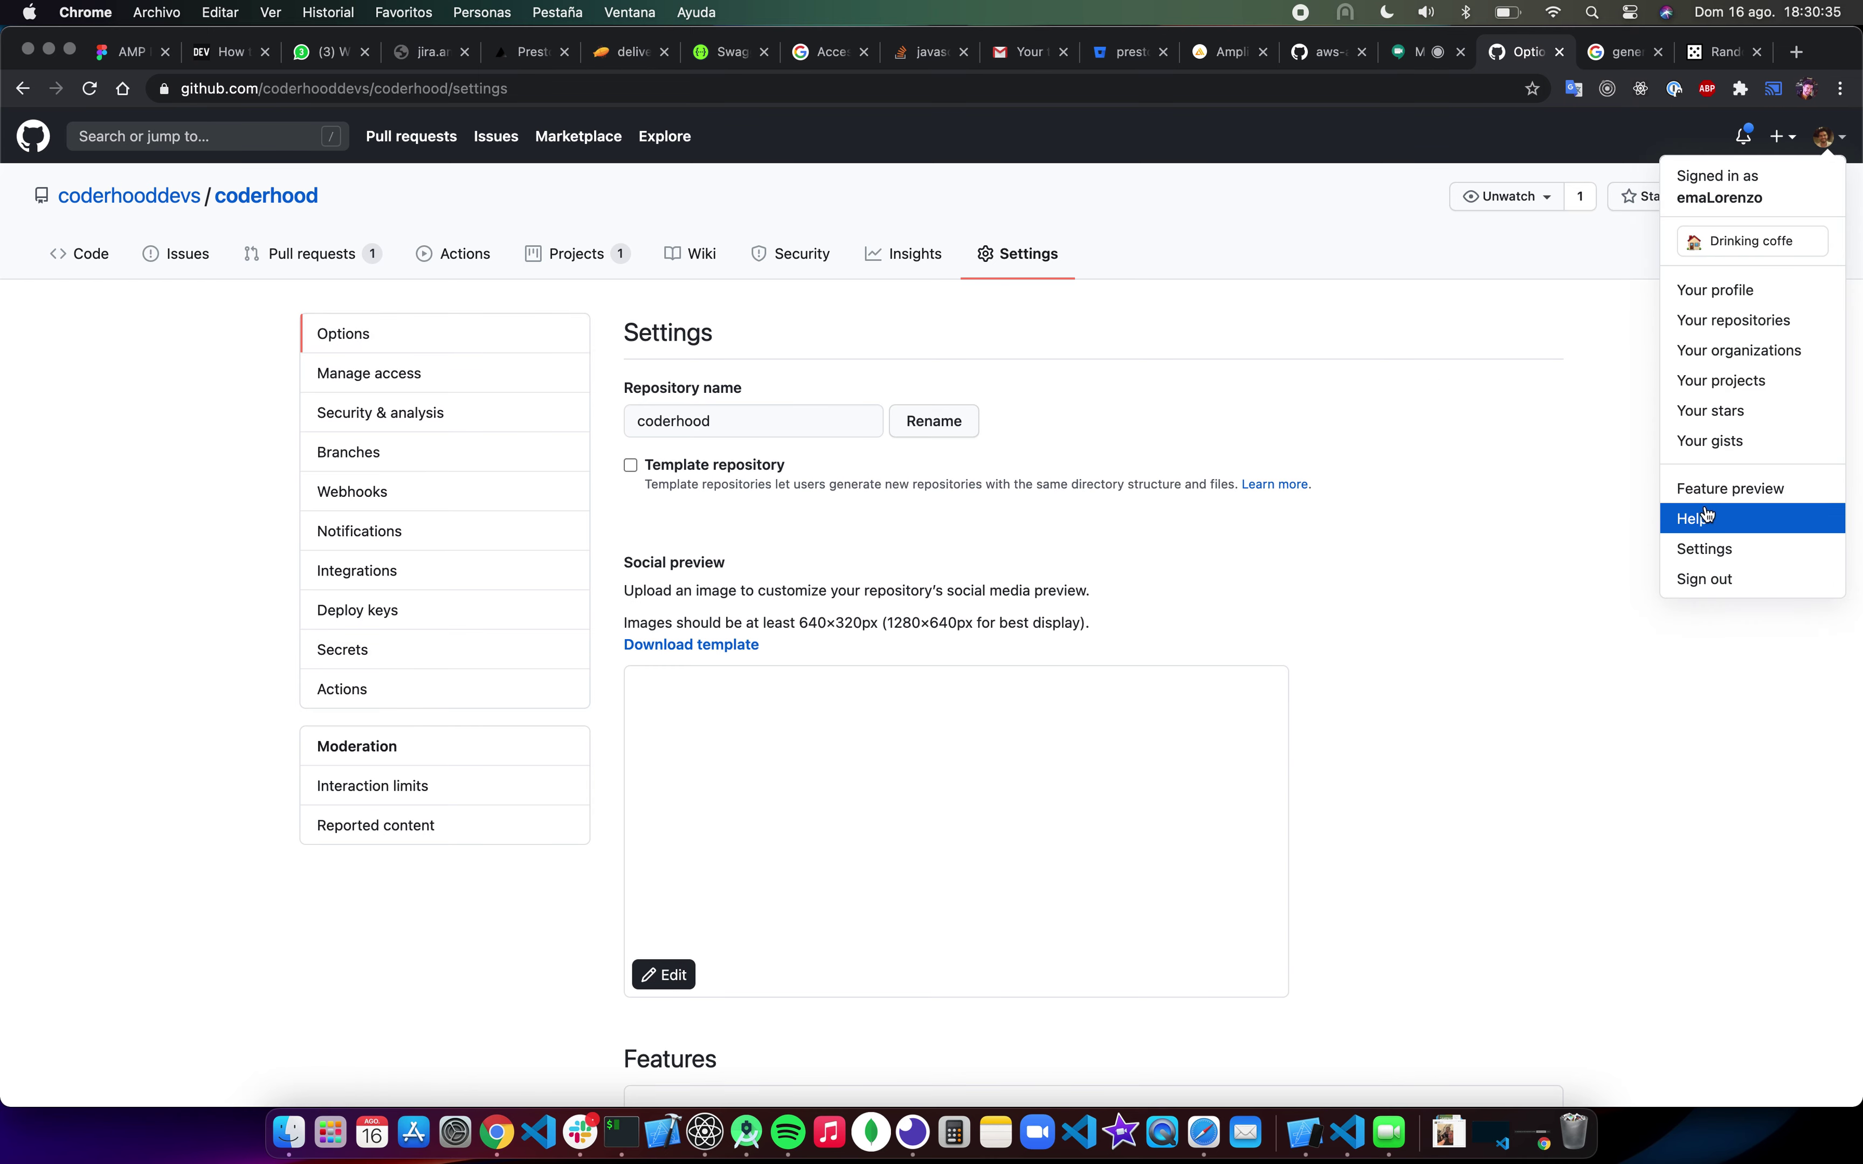
{"action": "left_click", "coordinate": [1705, 549]}
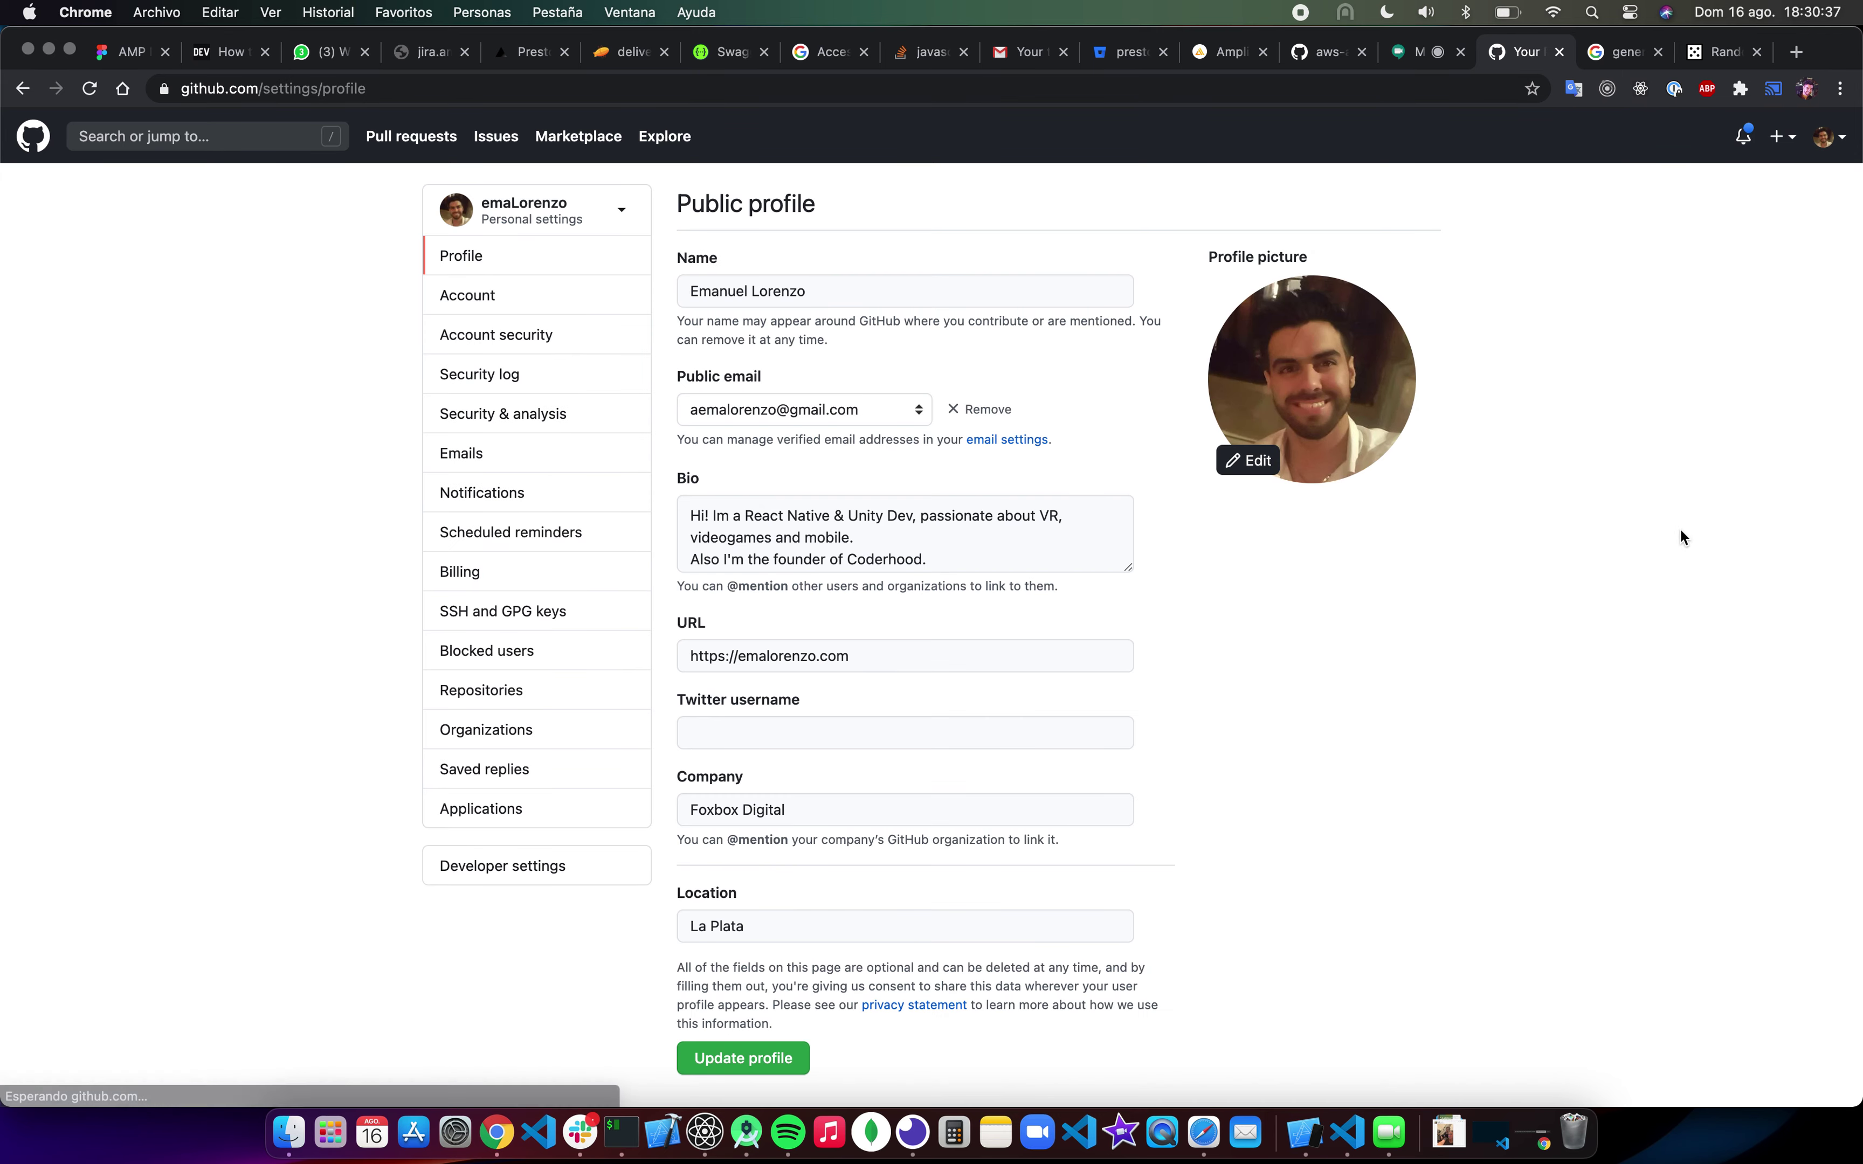
{"action": "left_click", "coordinate": [477, 620]}
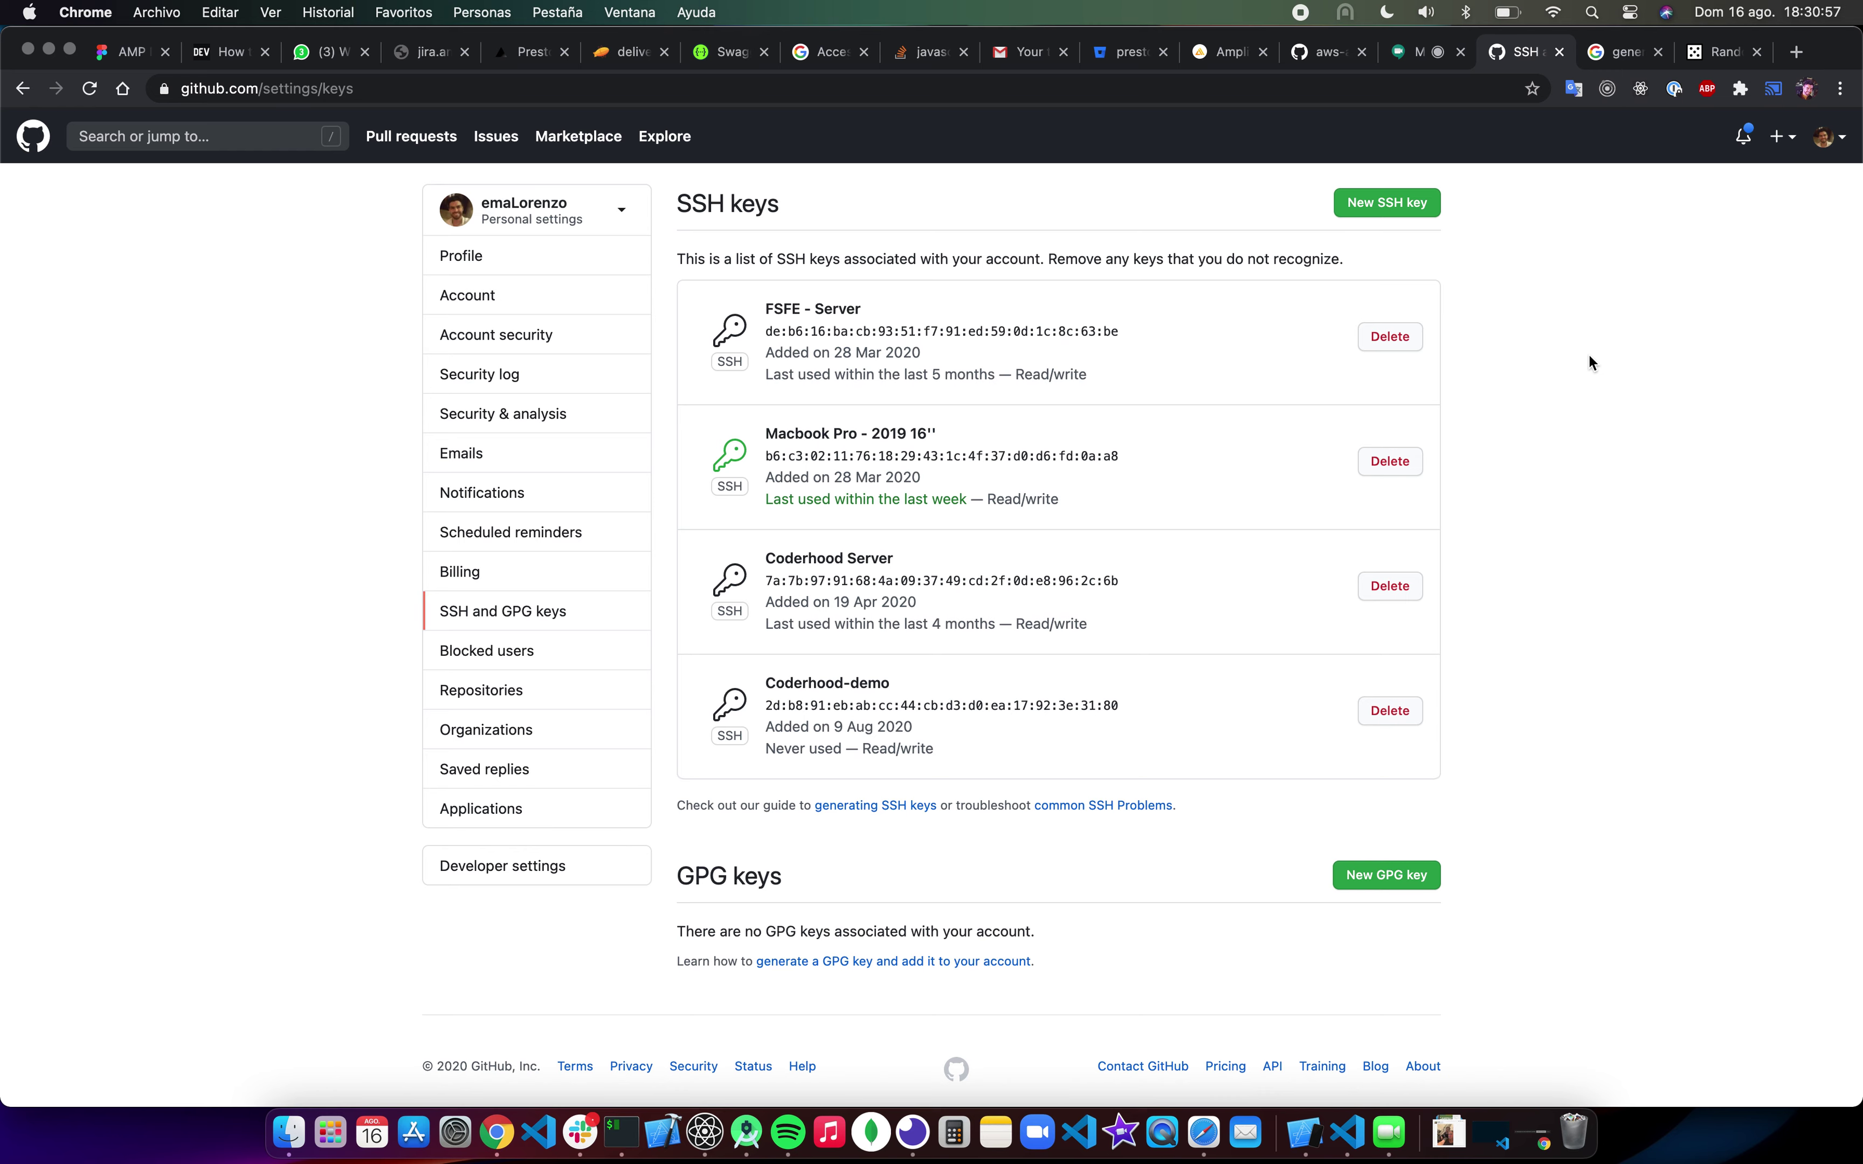
Step: Leave the SSH keys settings and go back to the code page of the coderhooddevs/coderhood repository
{"action": "scroll", "coordinate": [1588, 362], "scroll_direction": "down", "scroll_amount": 2}
{"action": "scroll", "coordinate": [1330, 373], "scroll_direction": "up", "scroll_amount": 2}
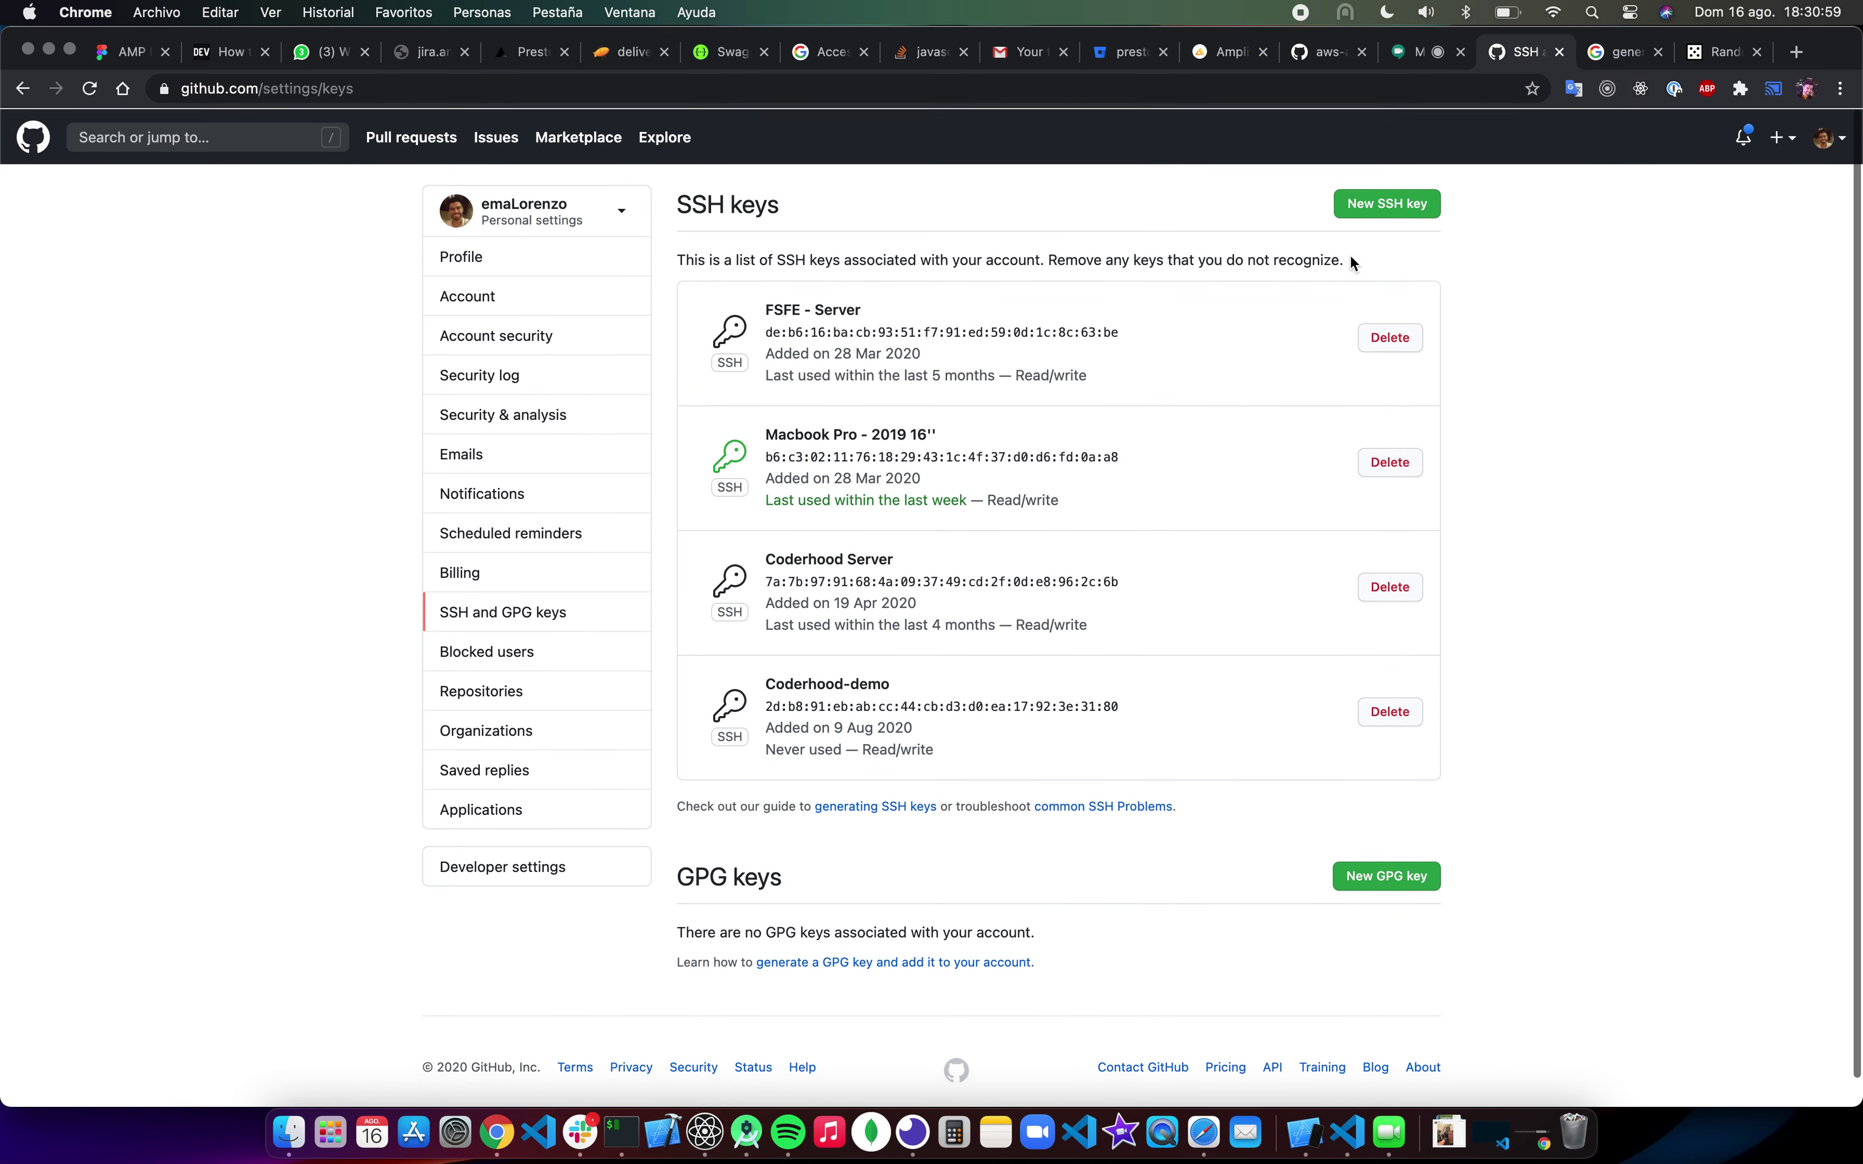
{"action": "scroll", "coordinate": [367, 336], "scroll_direction": "left", "scroll_amount": 3}
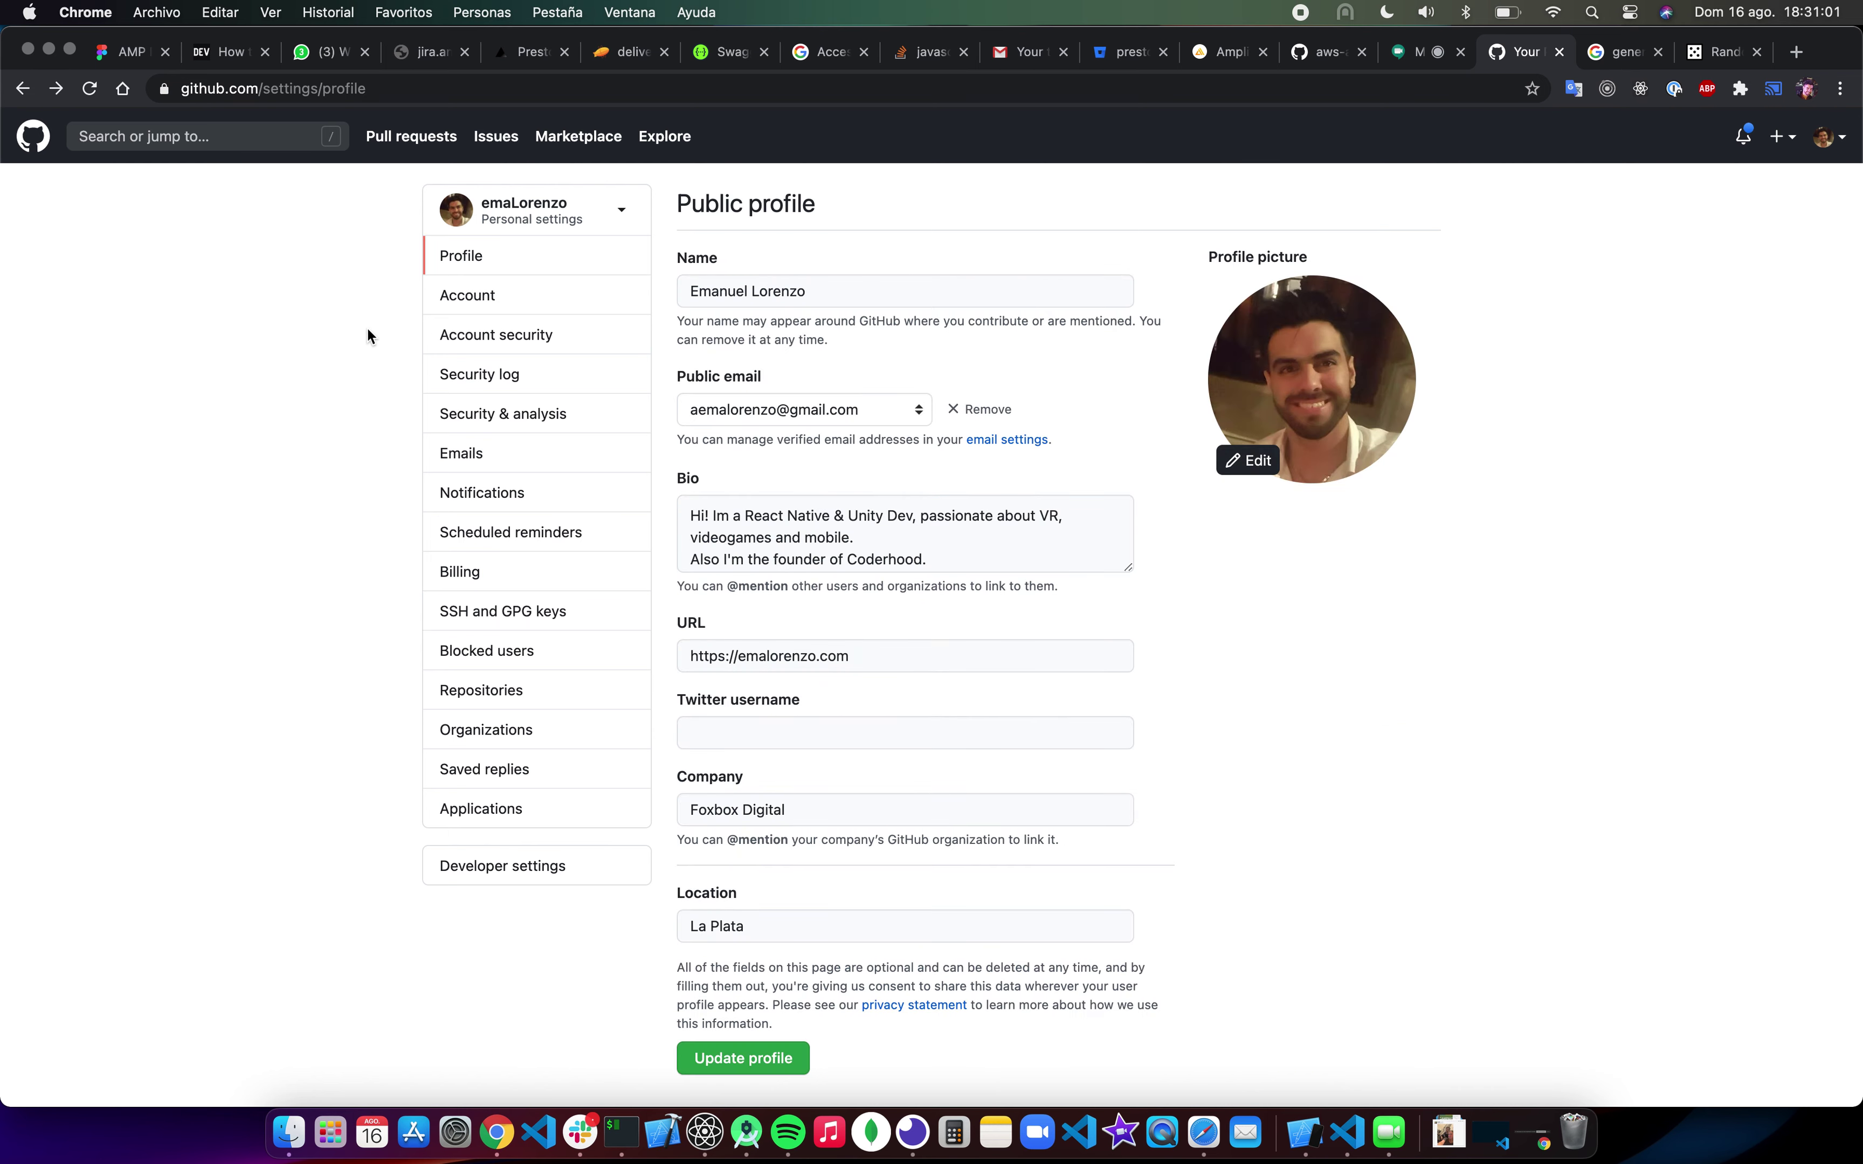
{"action": "scroll", "coordinate": [369, 336], "scroll_direction": "left", "scroll_amount": 3}
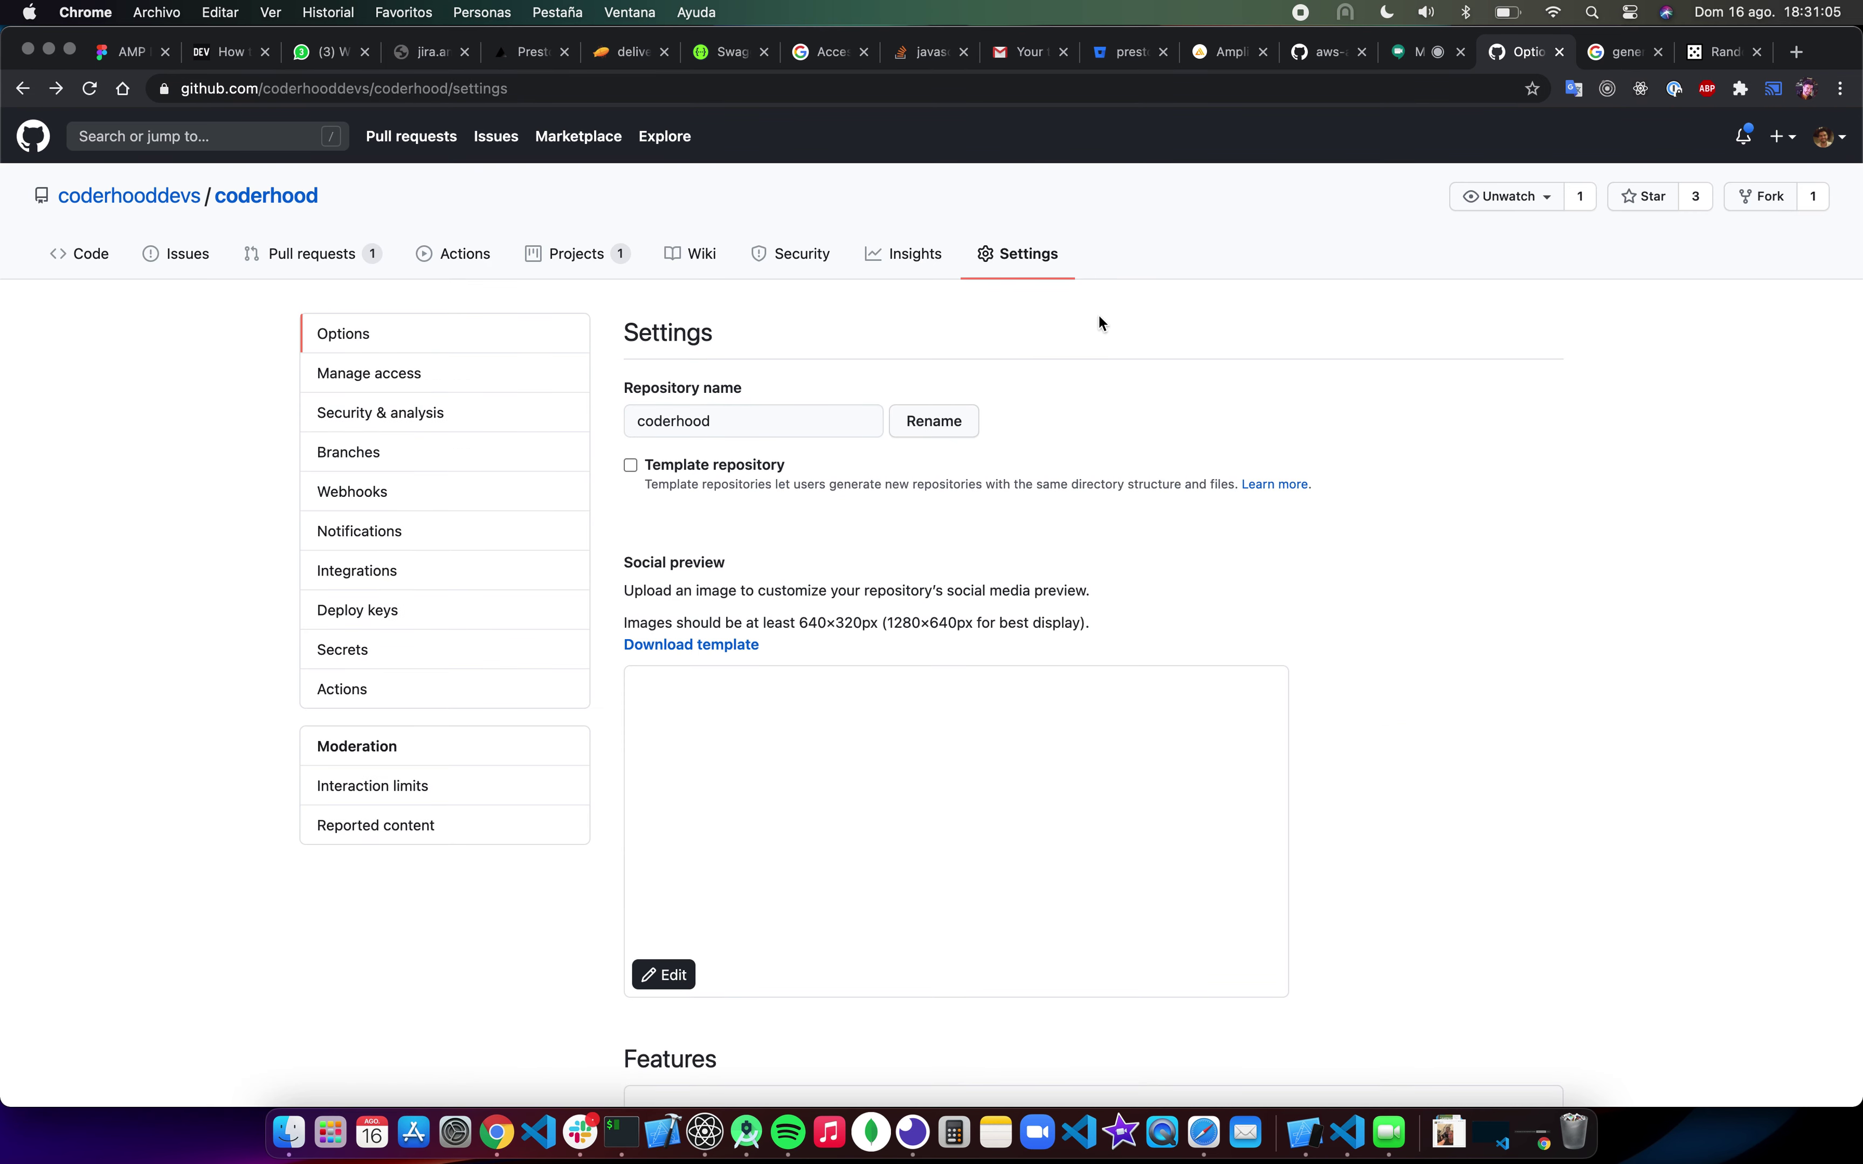
{"action": "left_click", "coordinate": [90, 258]}
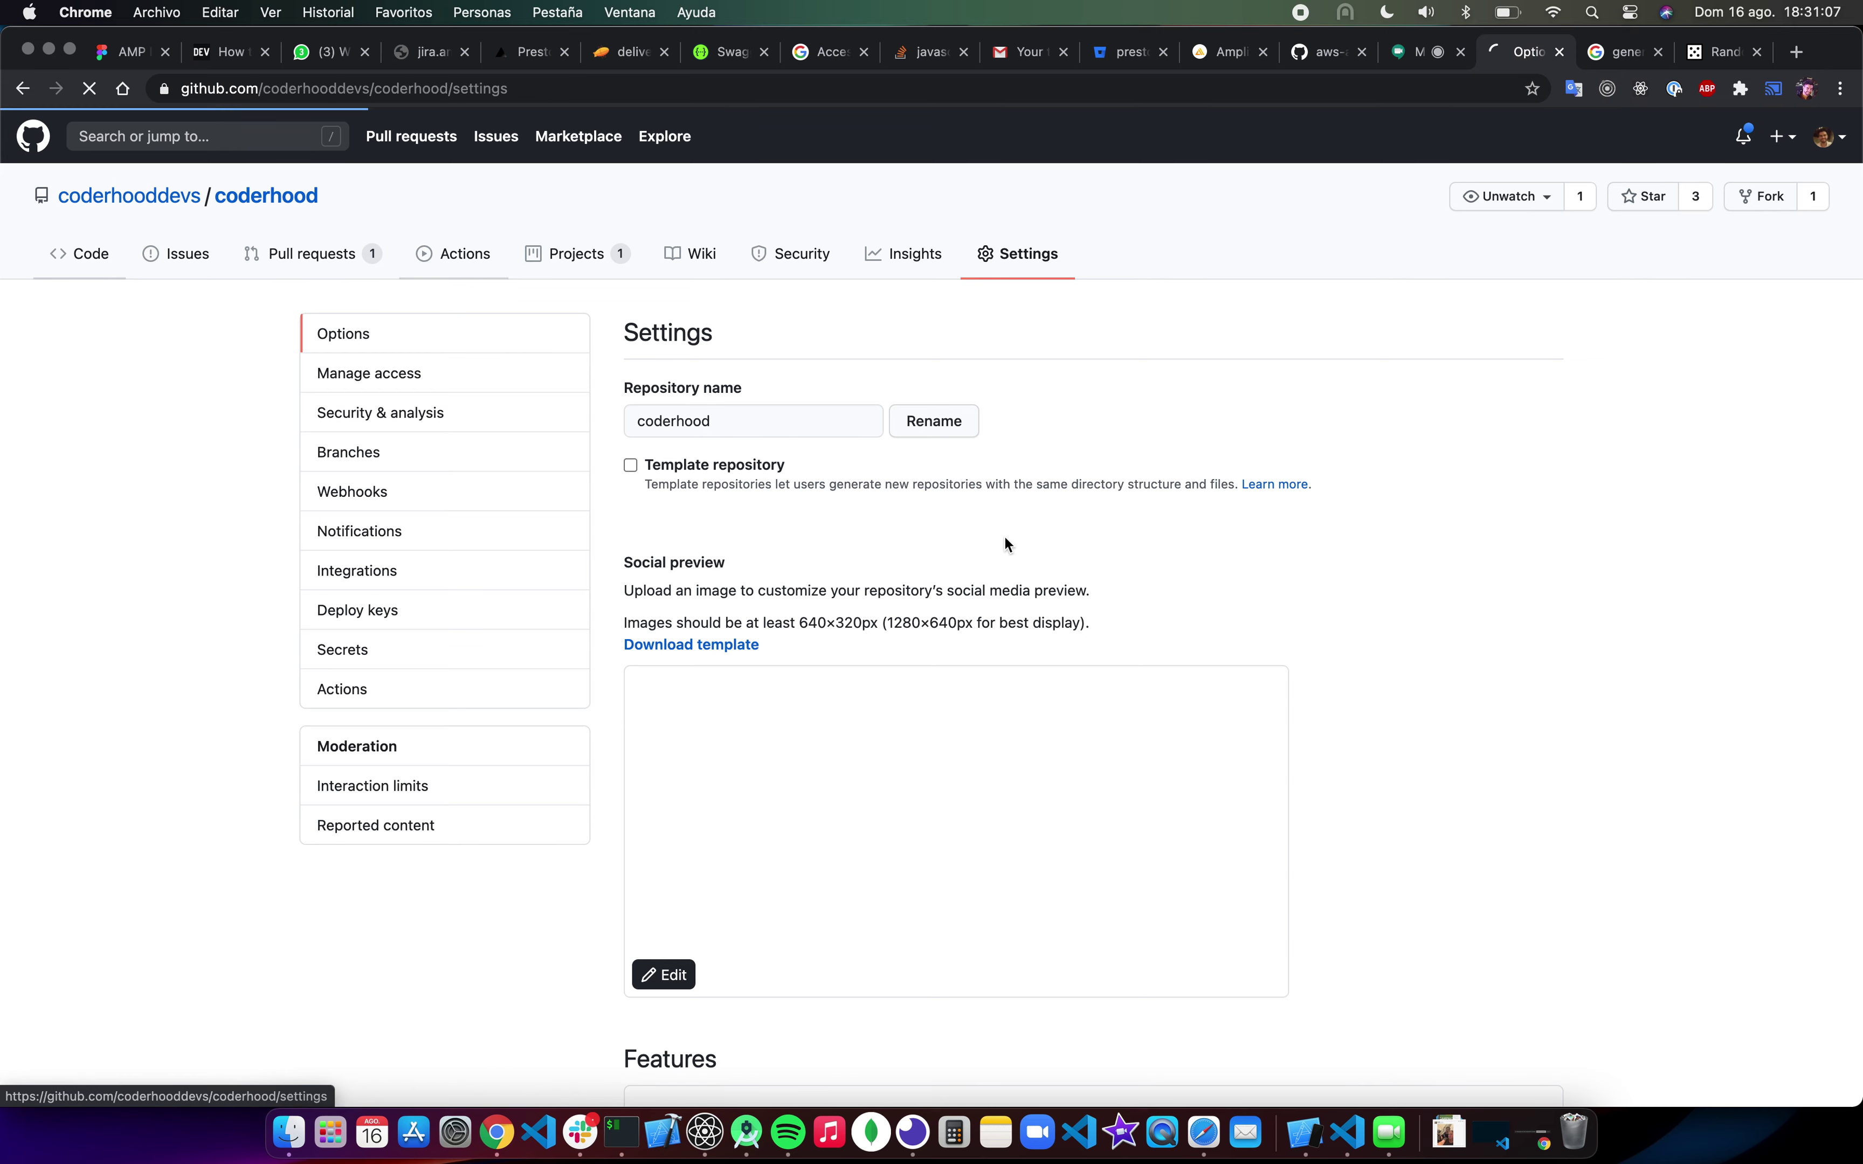
Step: Show the repository's clone address, switch it from HTTPS to SSH and copy the SSH address
{"action": "left_click", "coordinate": [1183, 330]}
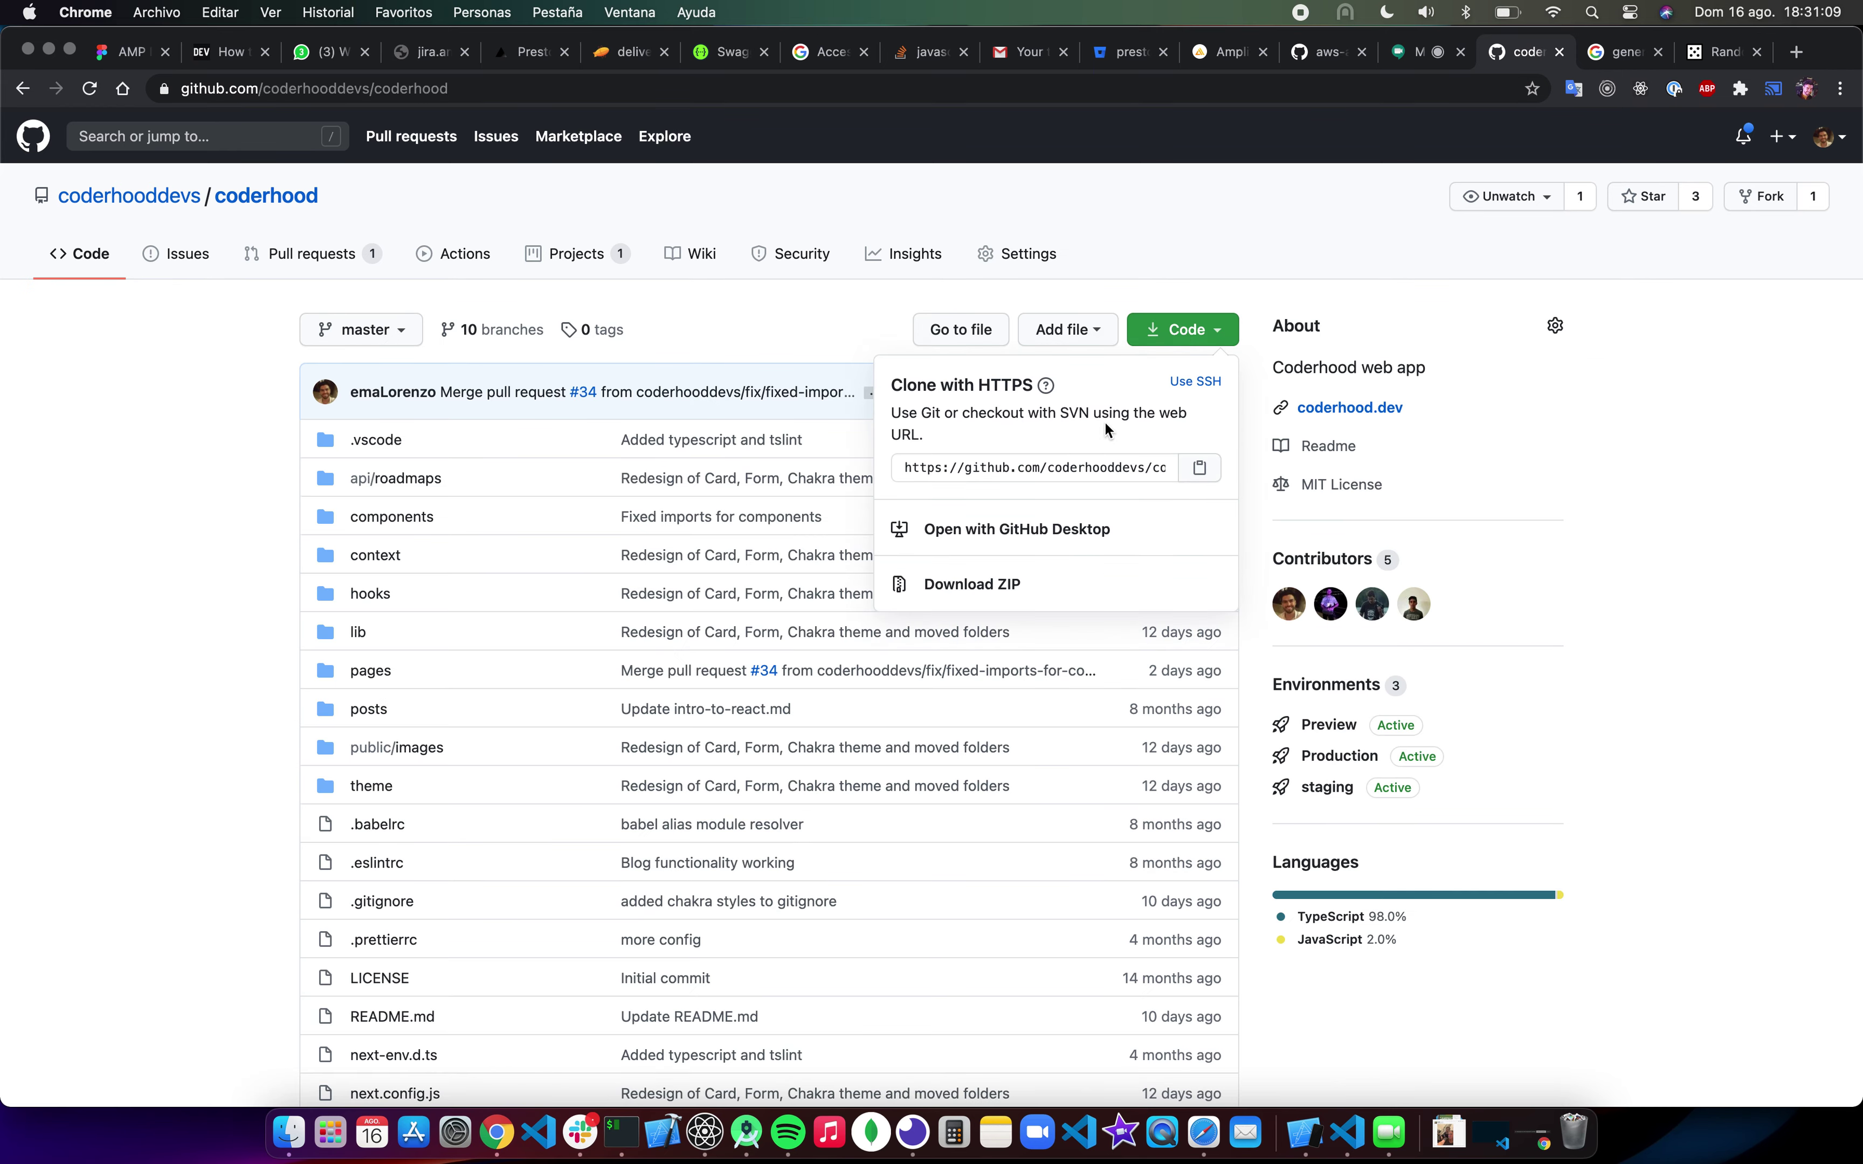
{"action": "left_click", "coordinate": [1199, 388]}
{"action": "left_click", "coordinate": [1198, 445]}
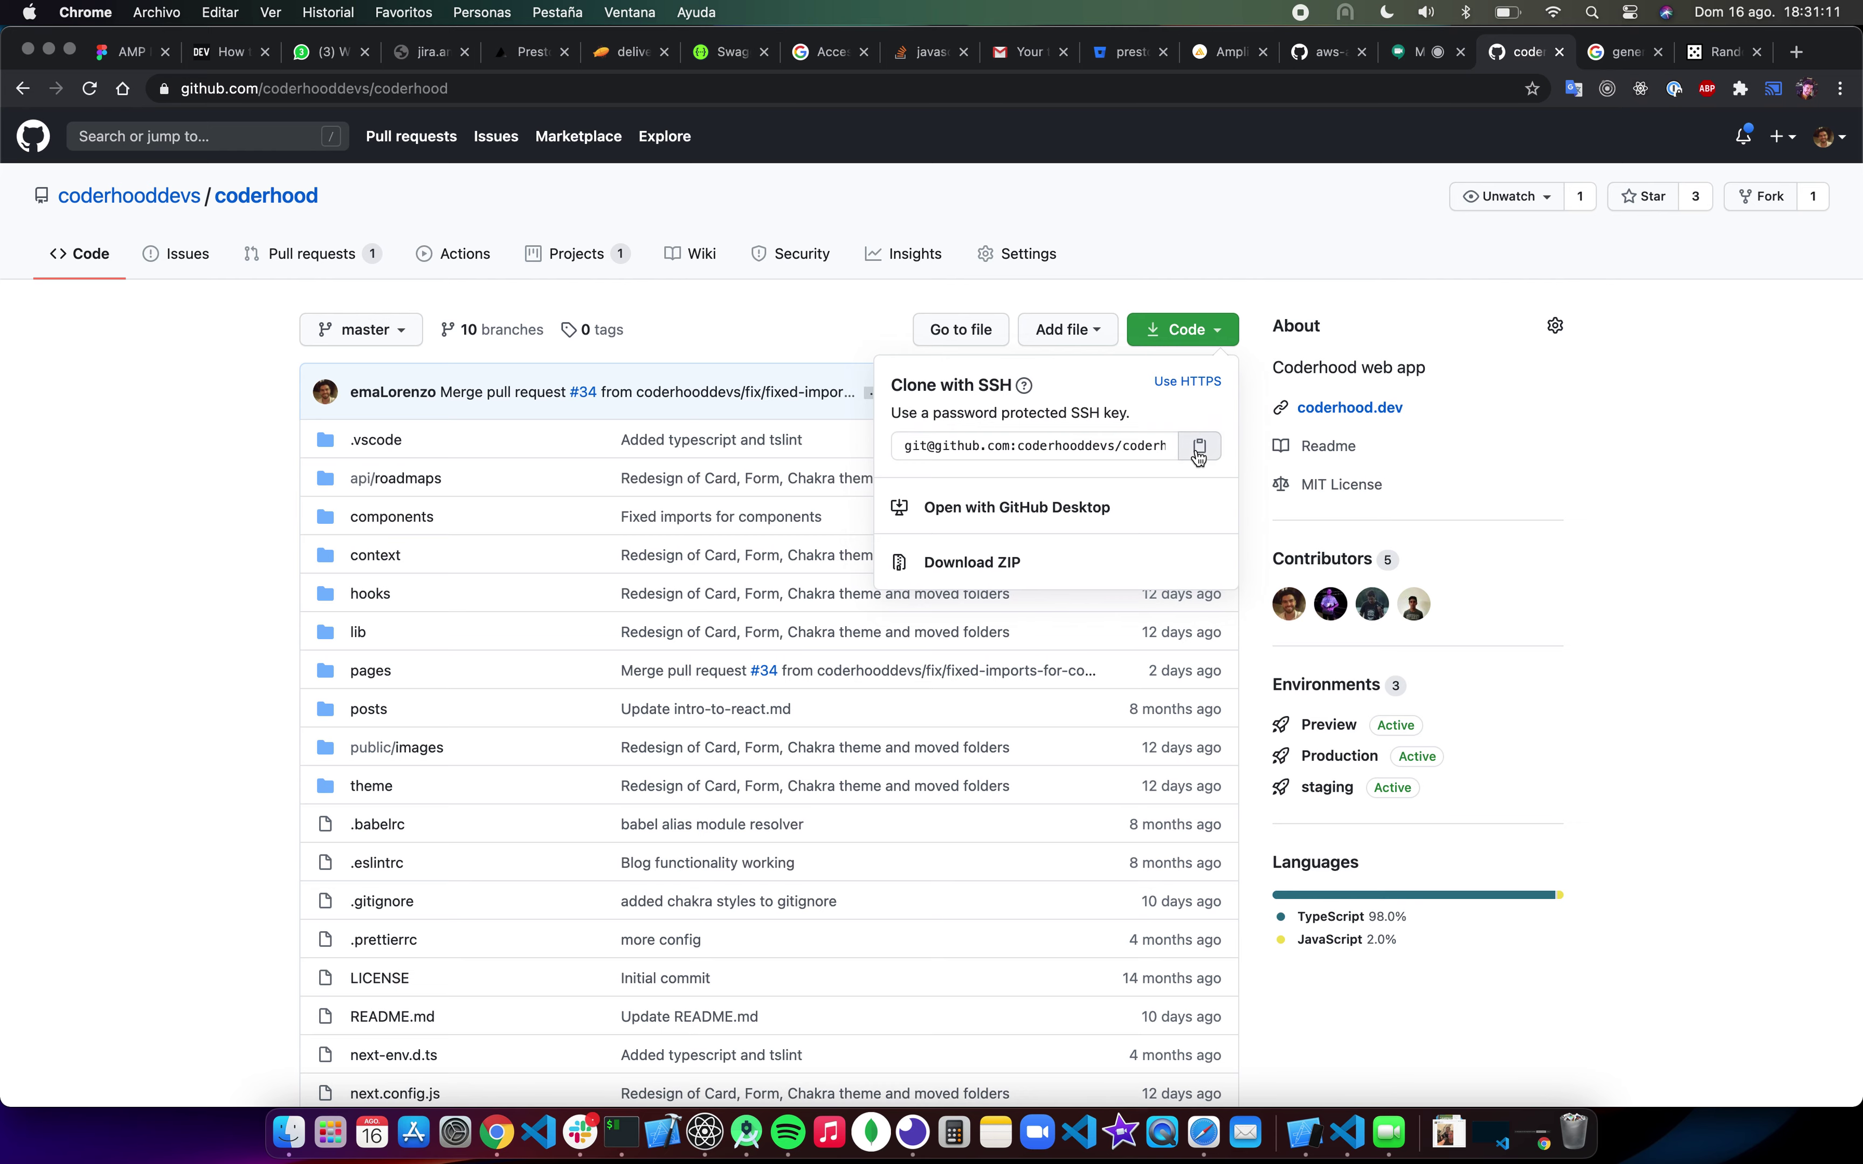
{"action": "left_click", "coordinate": [621, 1131]}
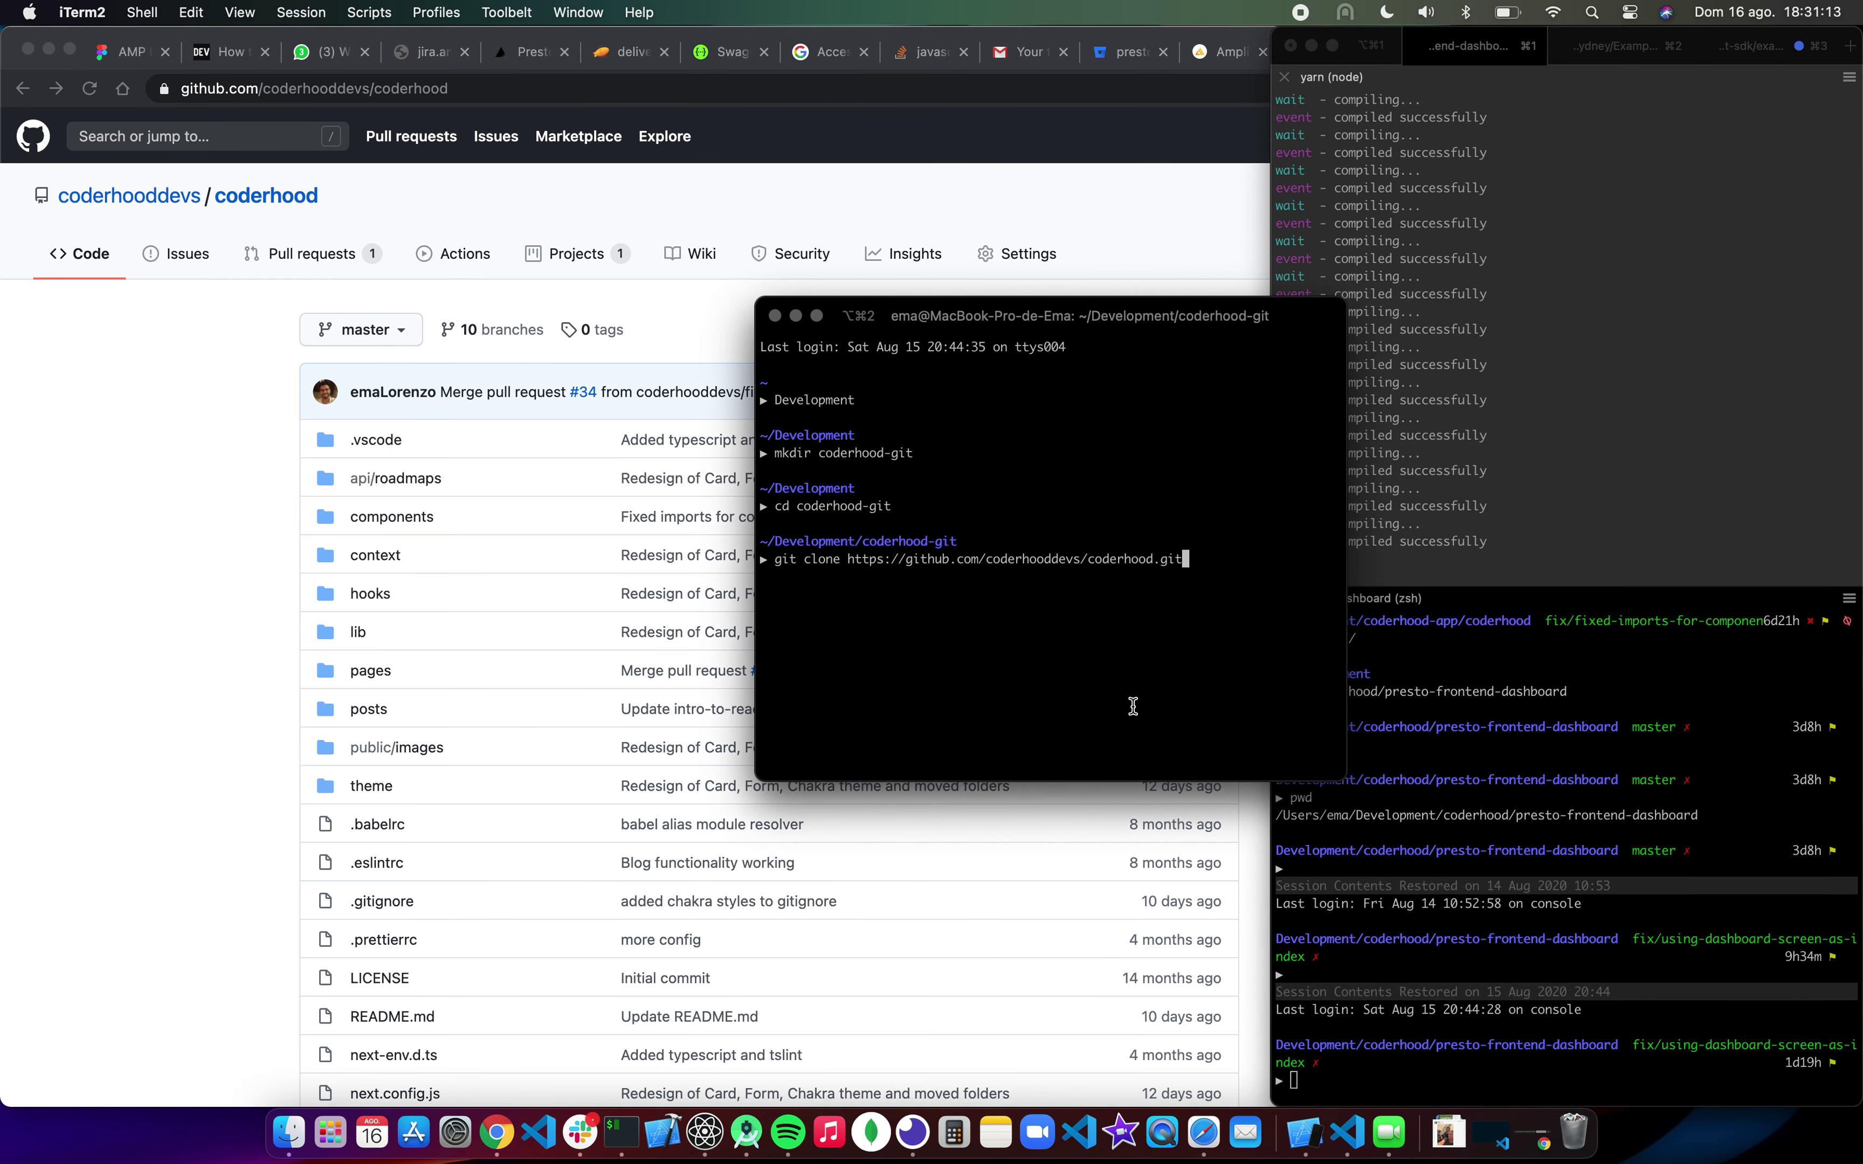
{"action": "key", "text": "ctrl+c"}
{"action": "type", "text": "git clone"}
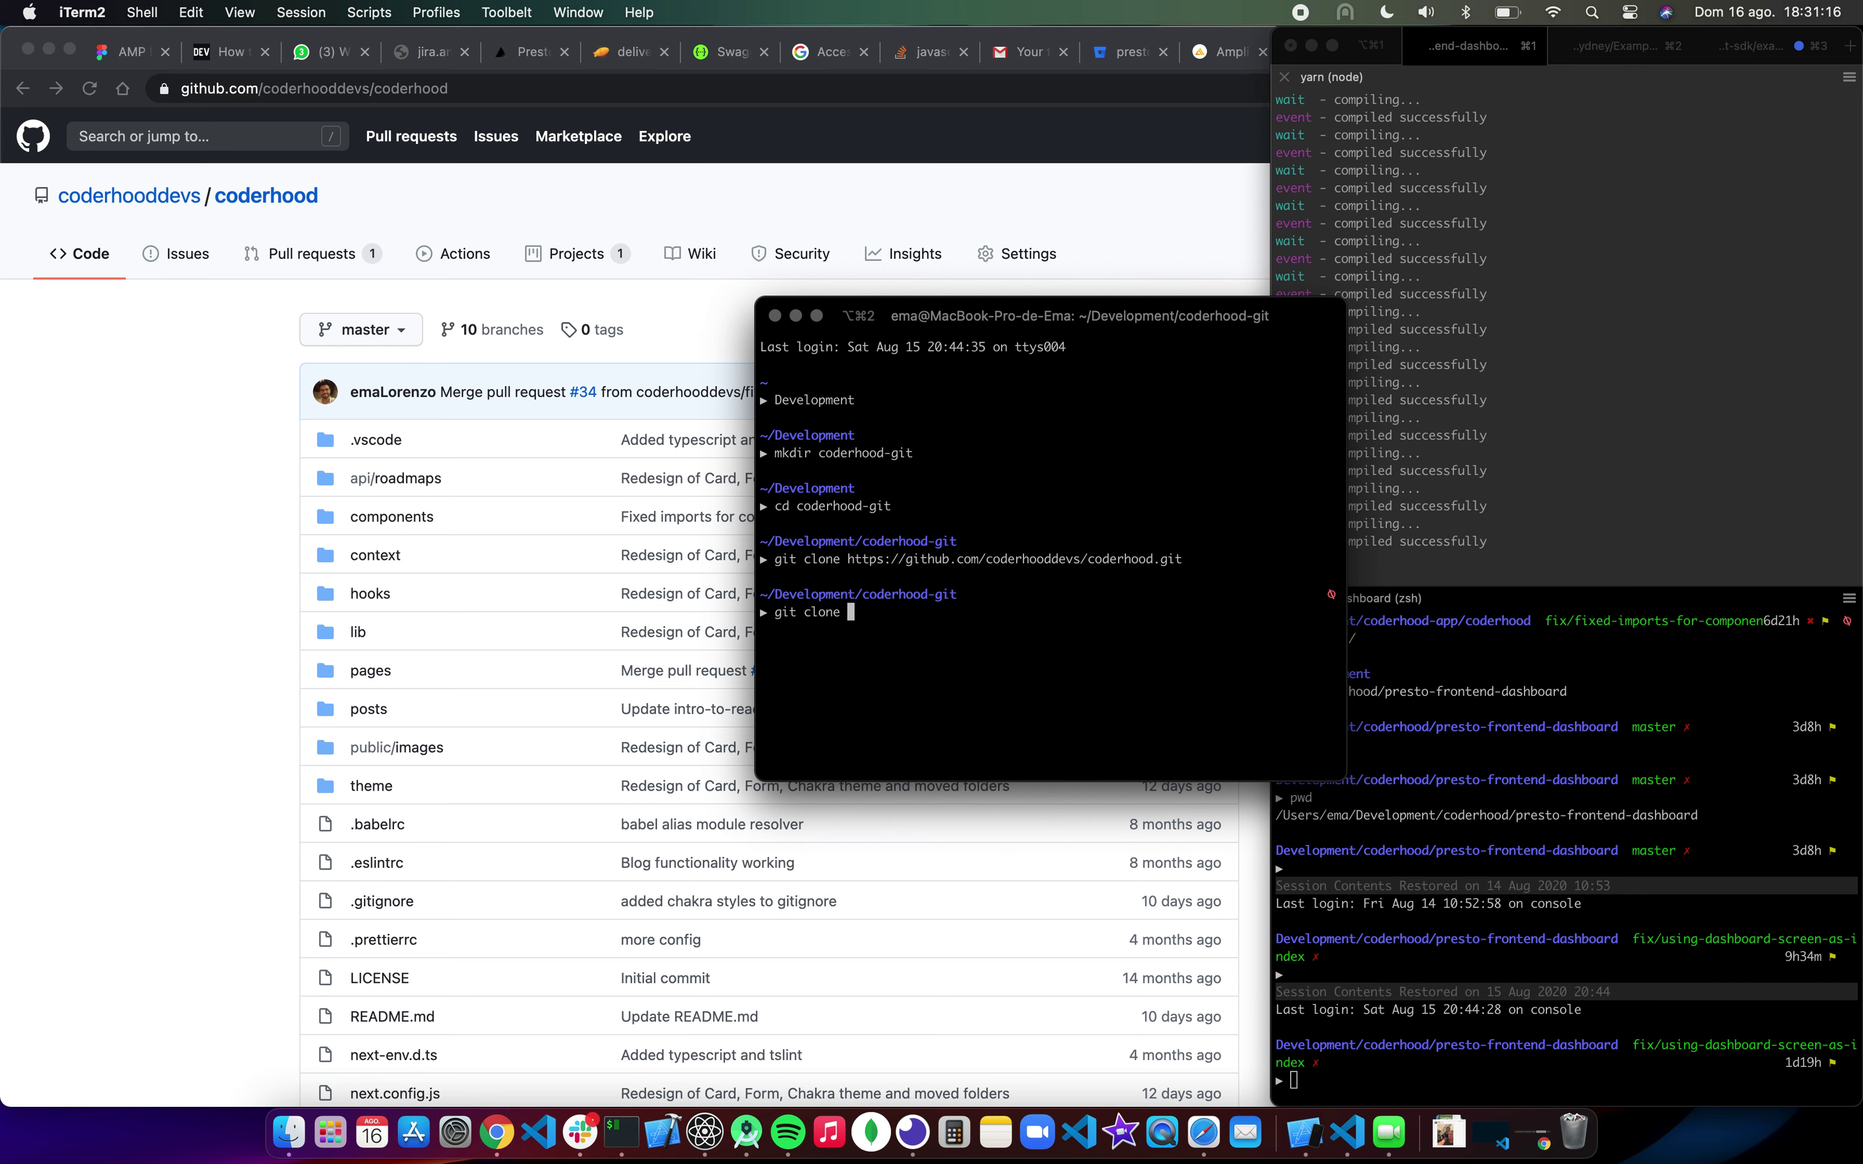
{"action": "key", "text": "super+v"}
{"action": "key", "text": "Return"}
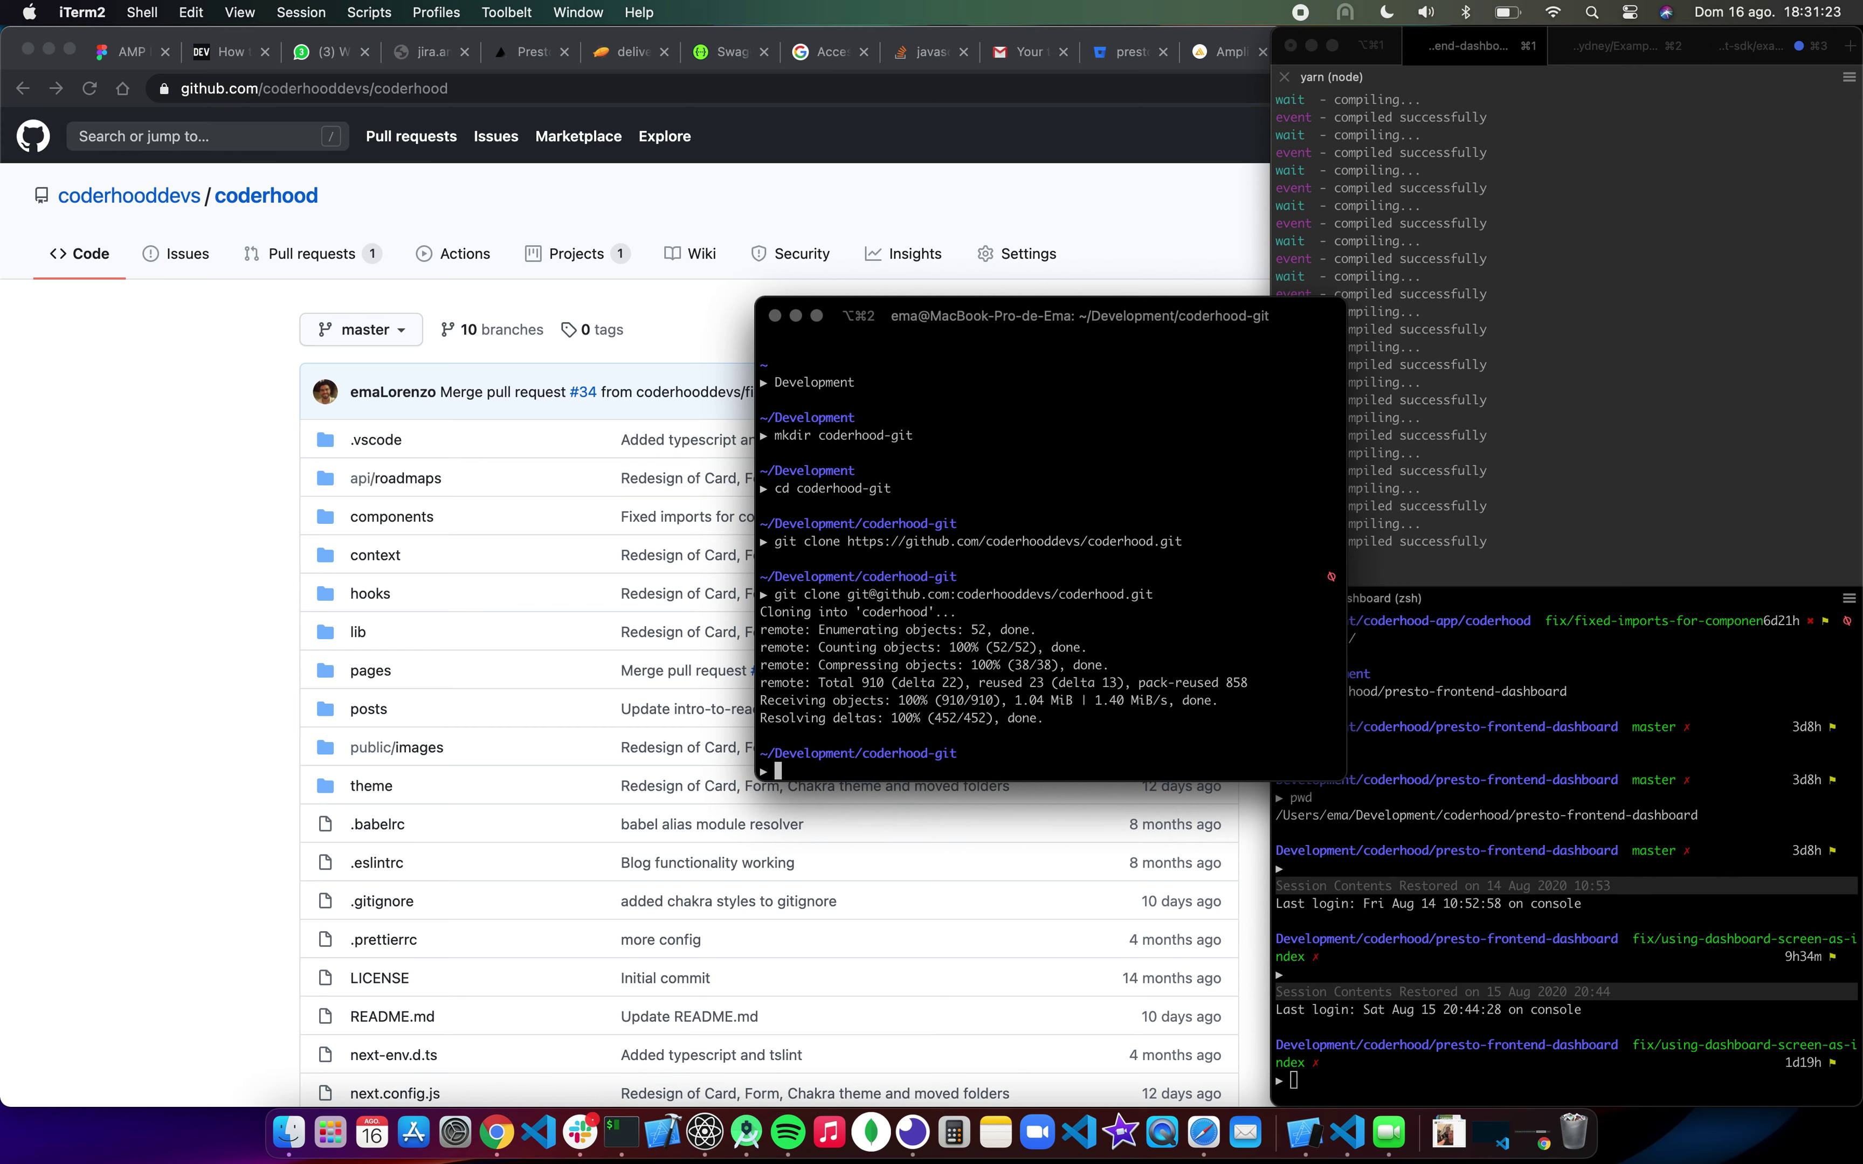
Step: List the contents of the coderhood-git folder with ls and highlight the cloned coderhood folder in the output
{"action": "type", "text": "ls"}
{"action": "key", "text": "Return"}
{"action": "double_click", "coordinate": [788, 719]}
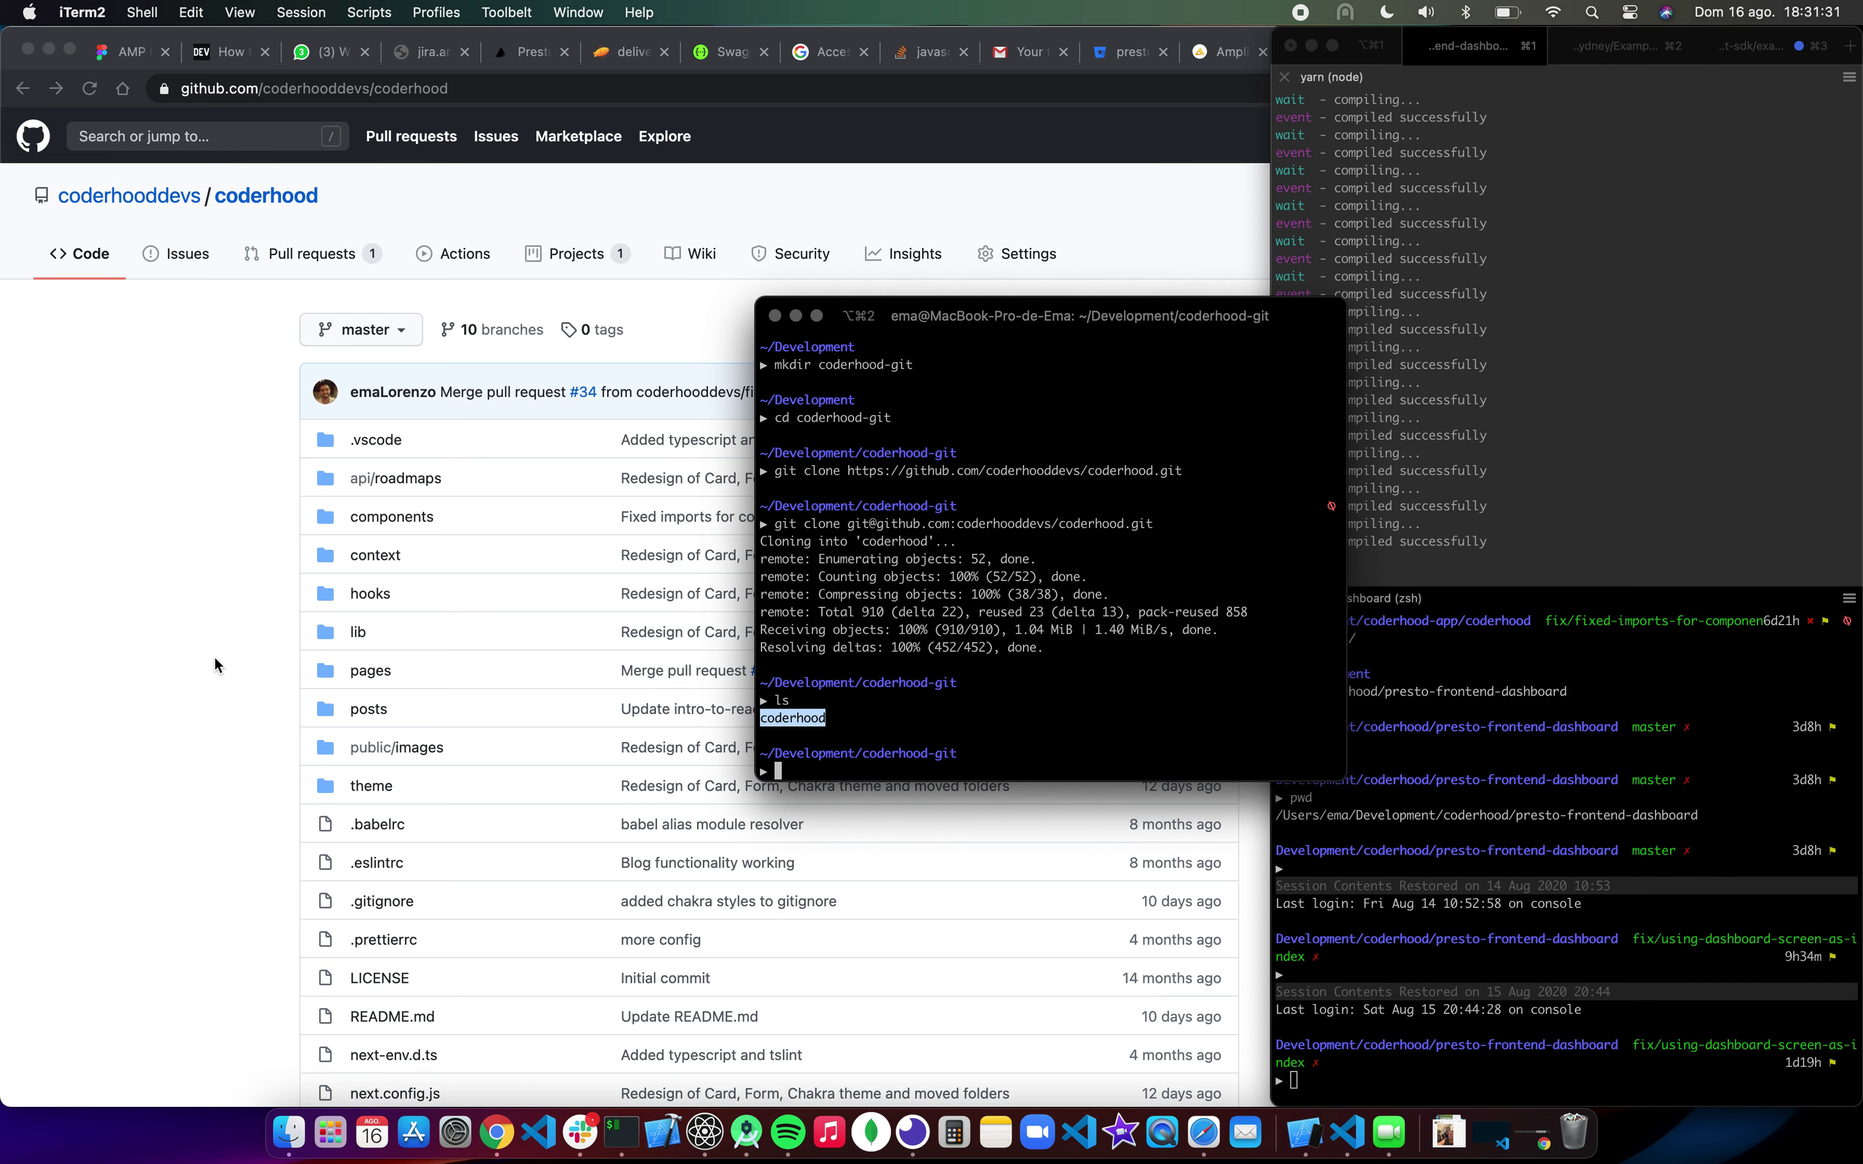
{"action": "left_click", "coordinate": [939, 674]}
{"action": "double_click", "coordinate": [805, 719]}
{"action": "left_click", "coordinate": [917, 721]}
Step: Open the cloned coderhood folder in Visual Studio Code from the terminal, look over its files and close the editor window
{"action": "type", "text": "code coderhood/"}
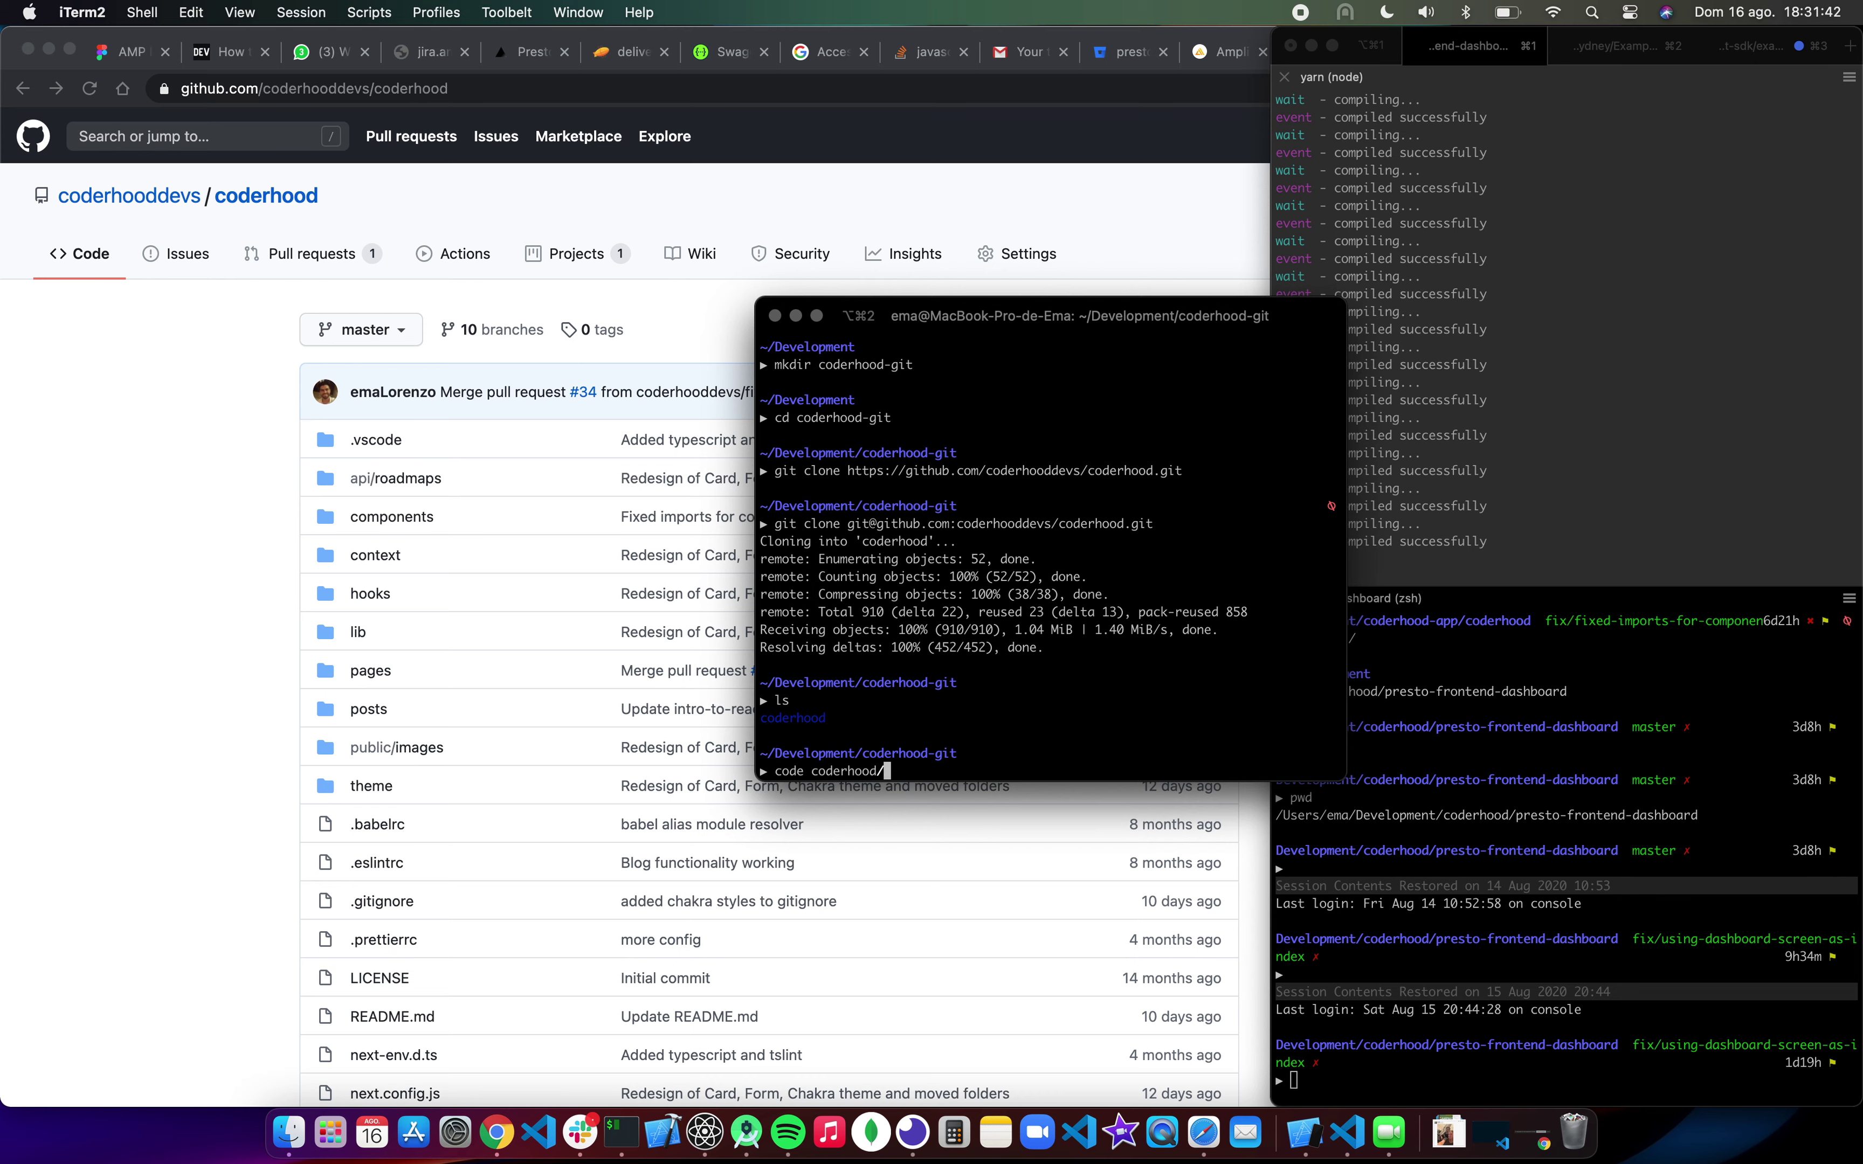
{"action": "key", "text": "Return"}
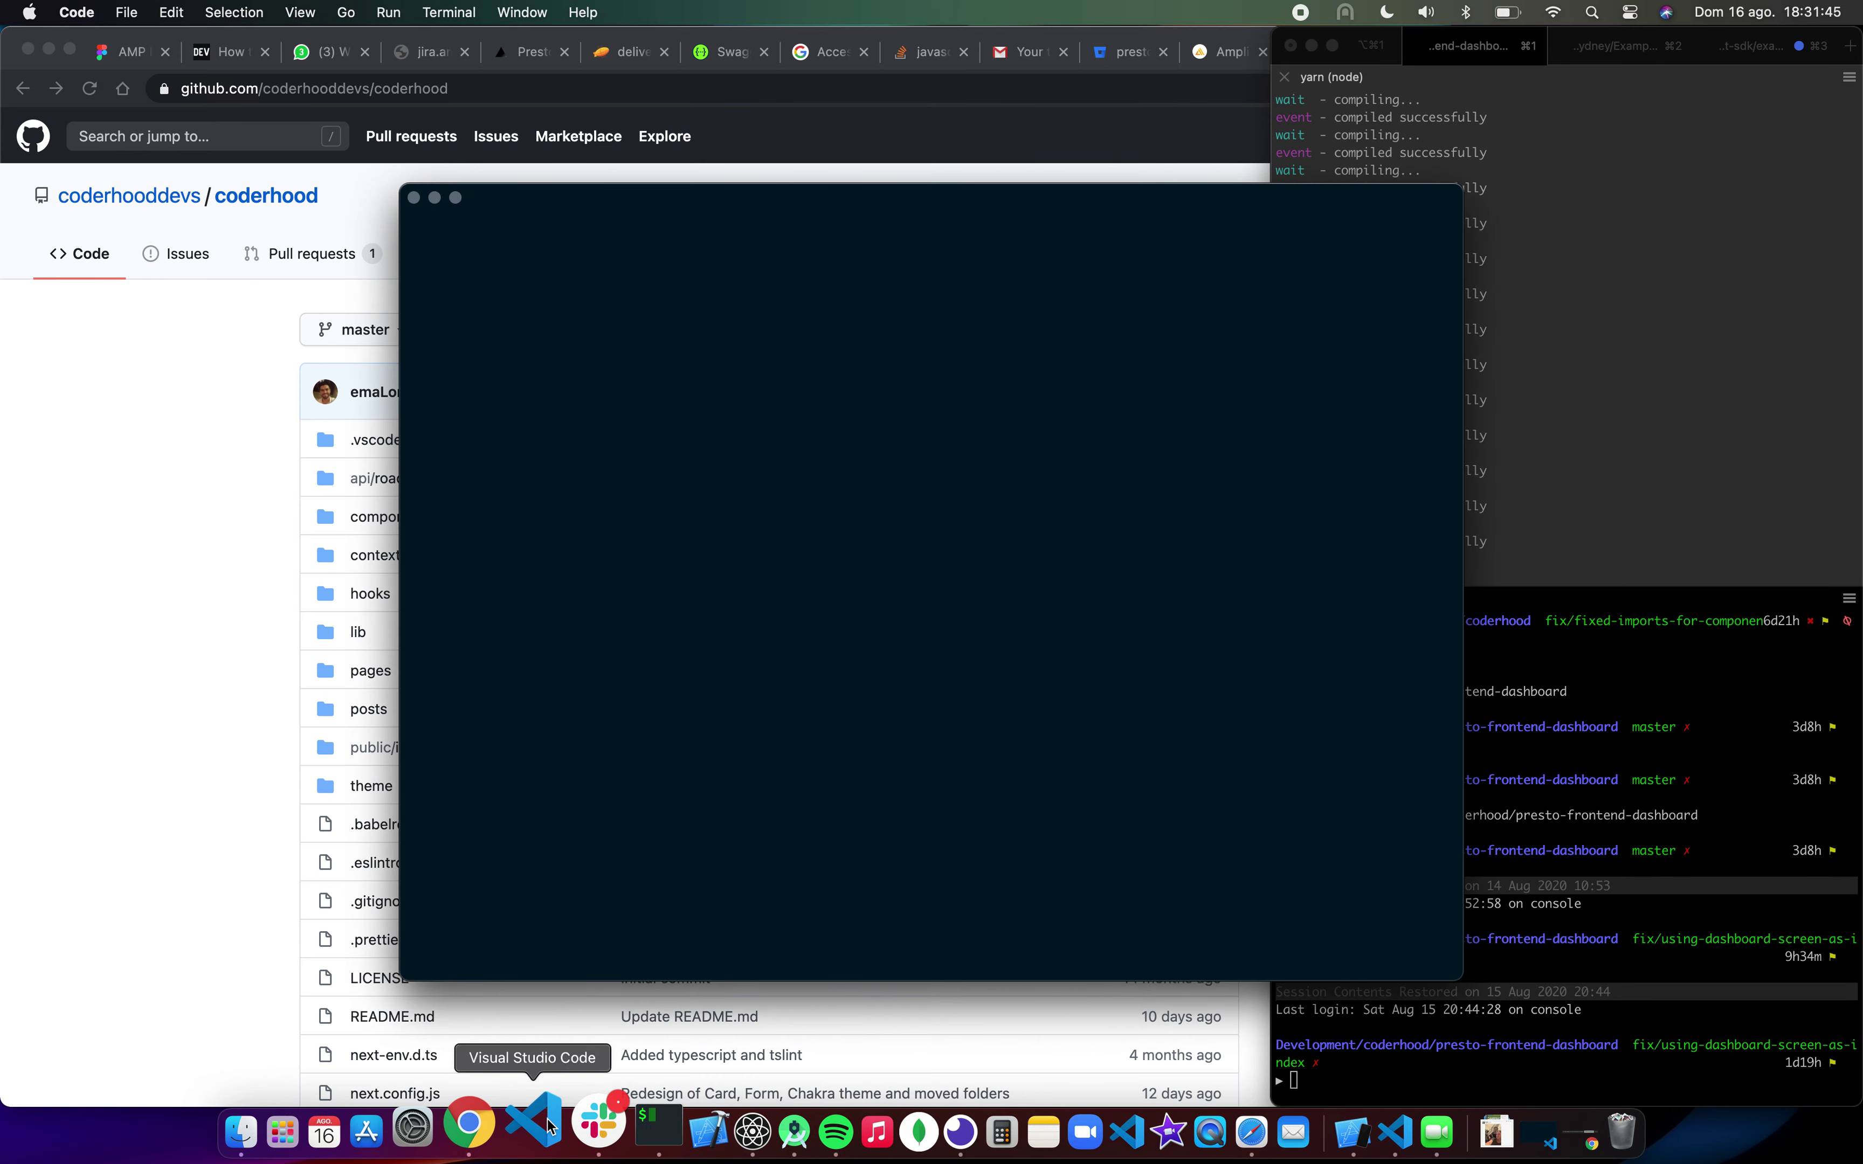
{"action": "left_click_drag", "start_coordinate": [619, 199], "coordinate": [547, 183]}
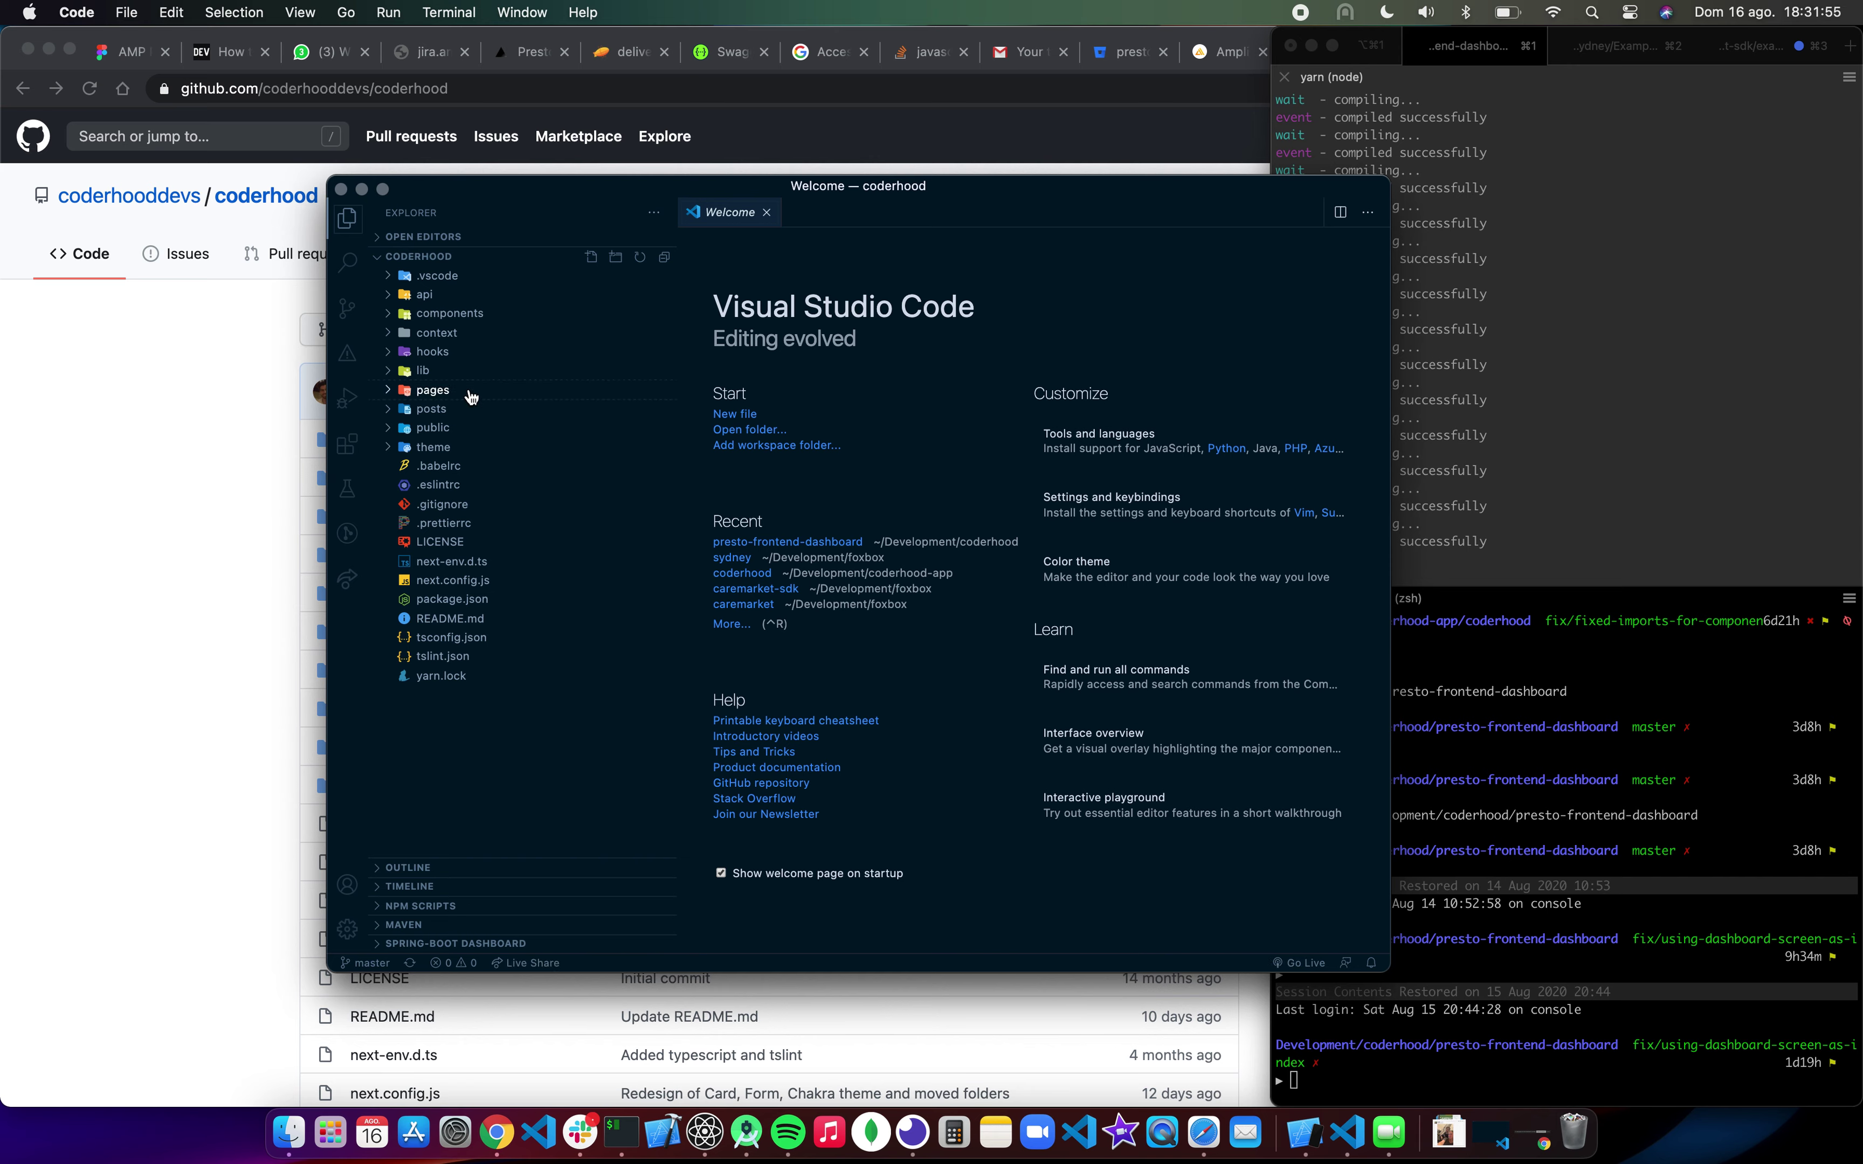
{"action": "left_click", "coordinate": [342, 191]}
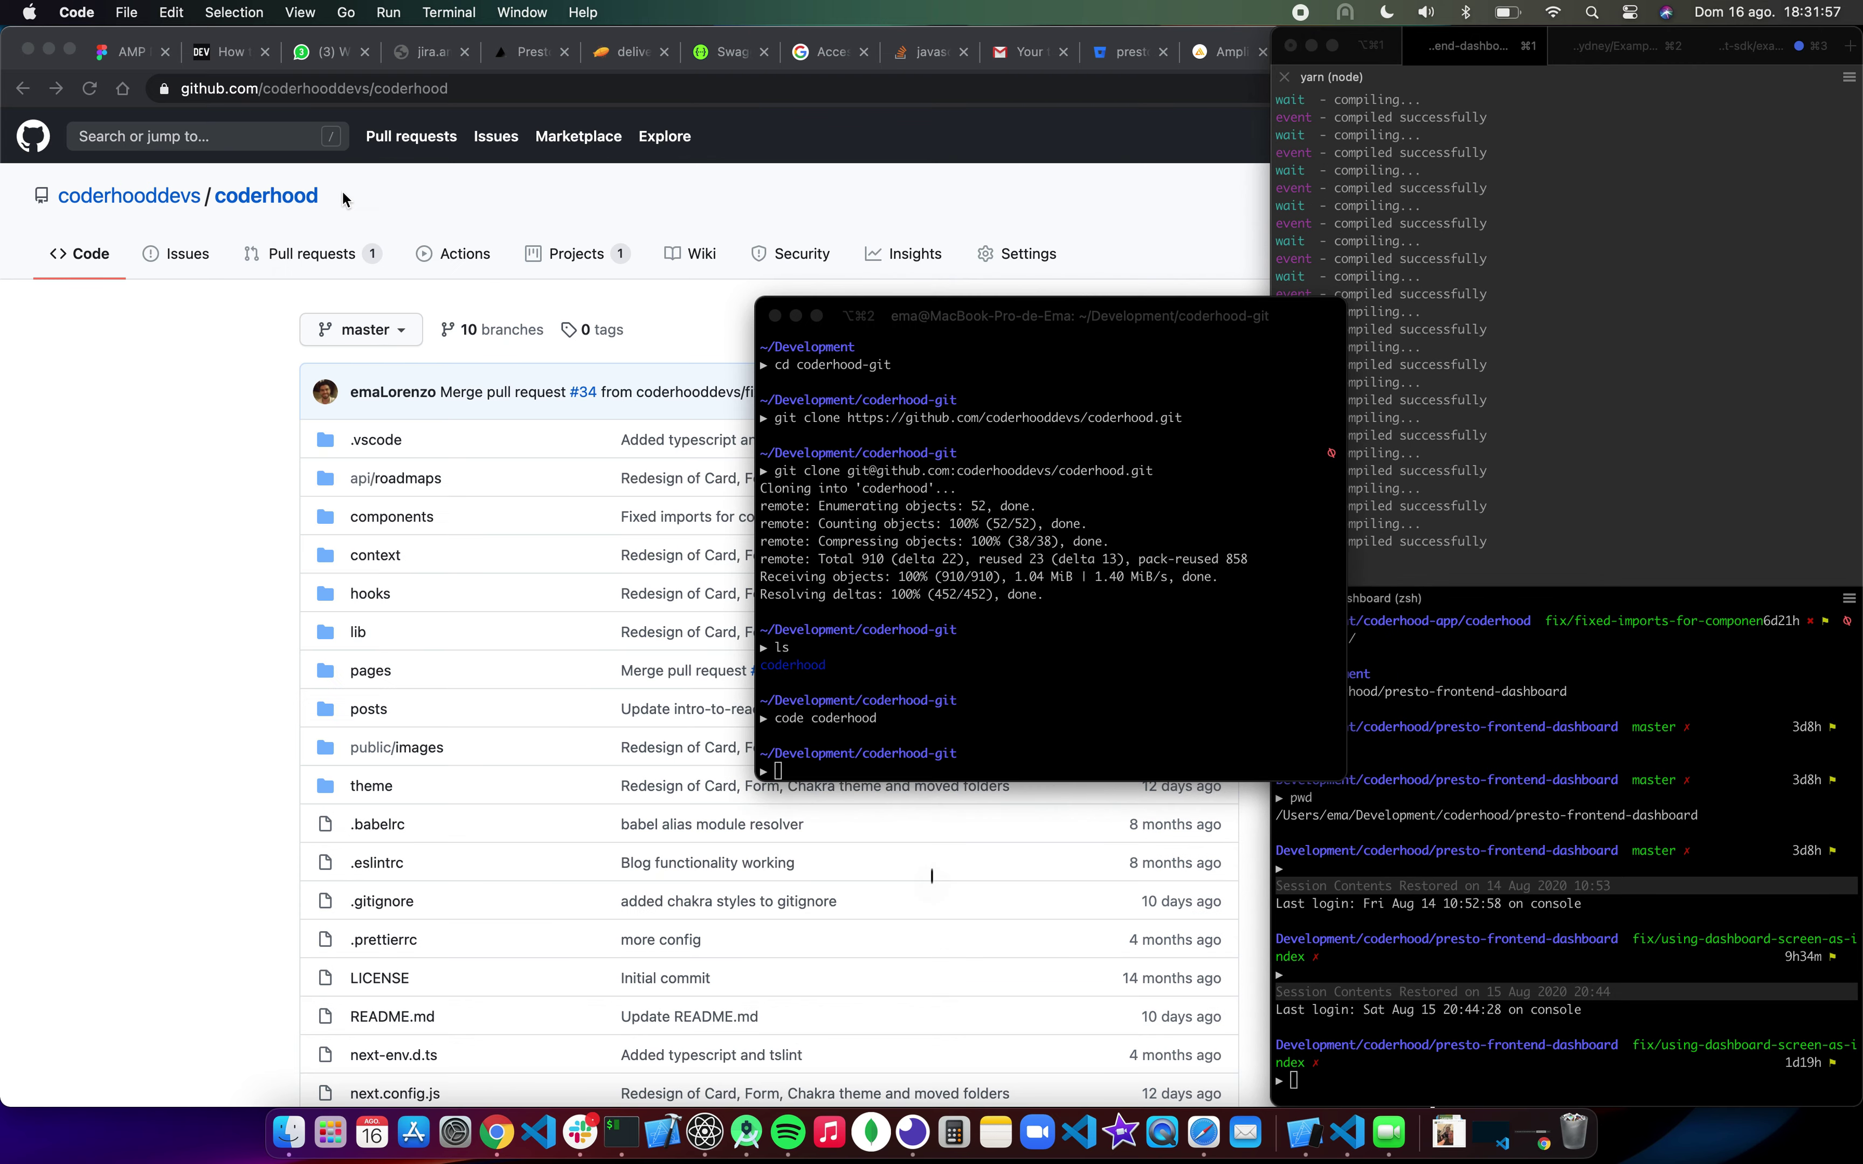
Step: Return to Chrome, switch to the Google Meet call and mute the microphone
{"action": "left_click", "coordinate": [262, 542]}
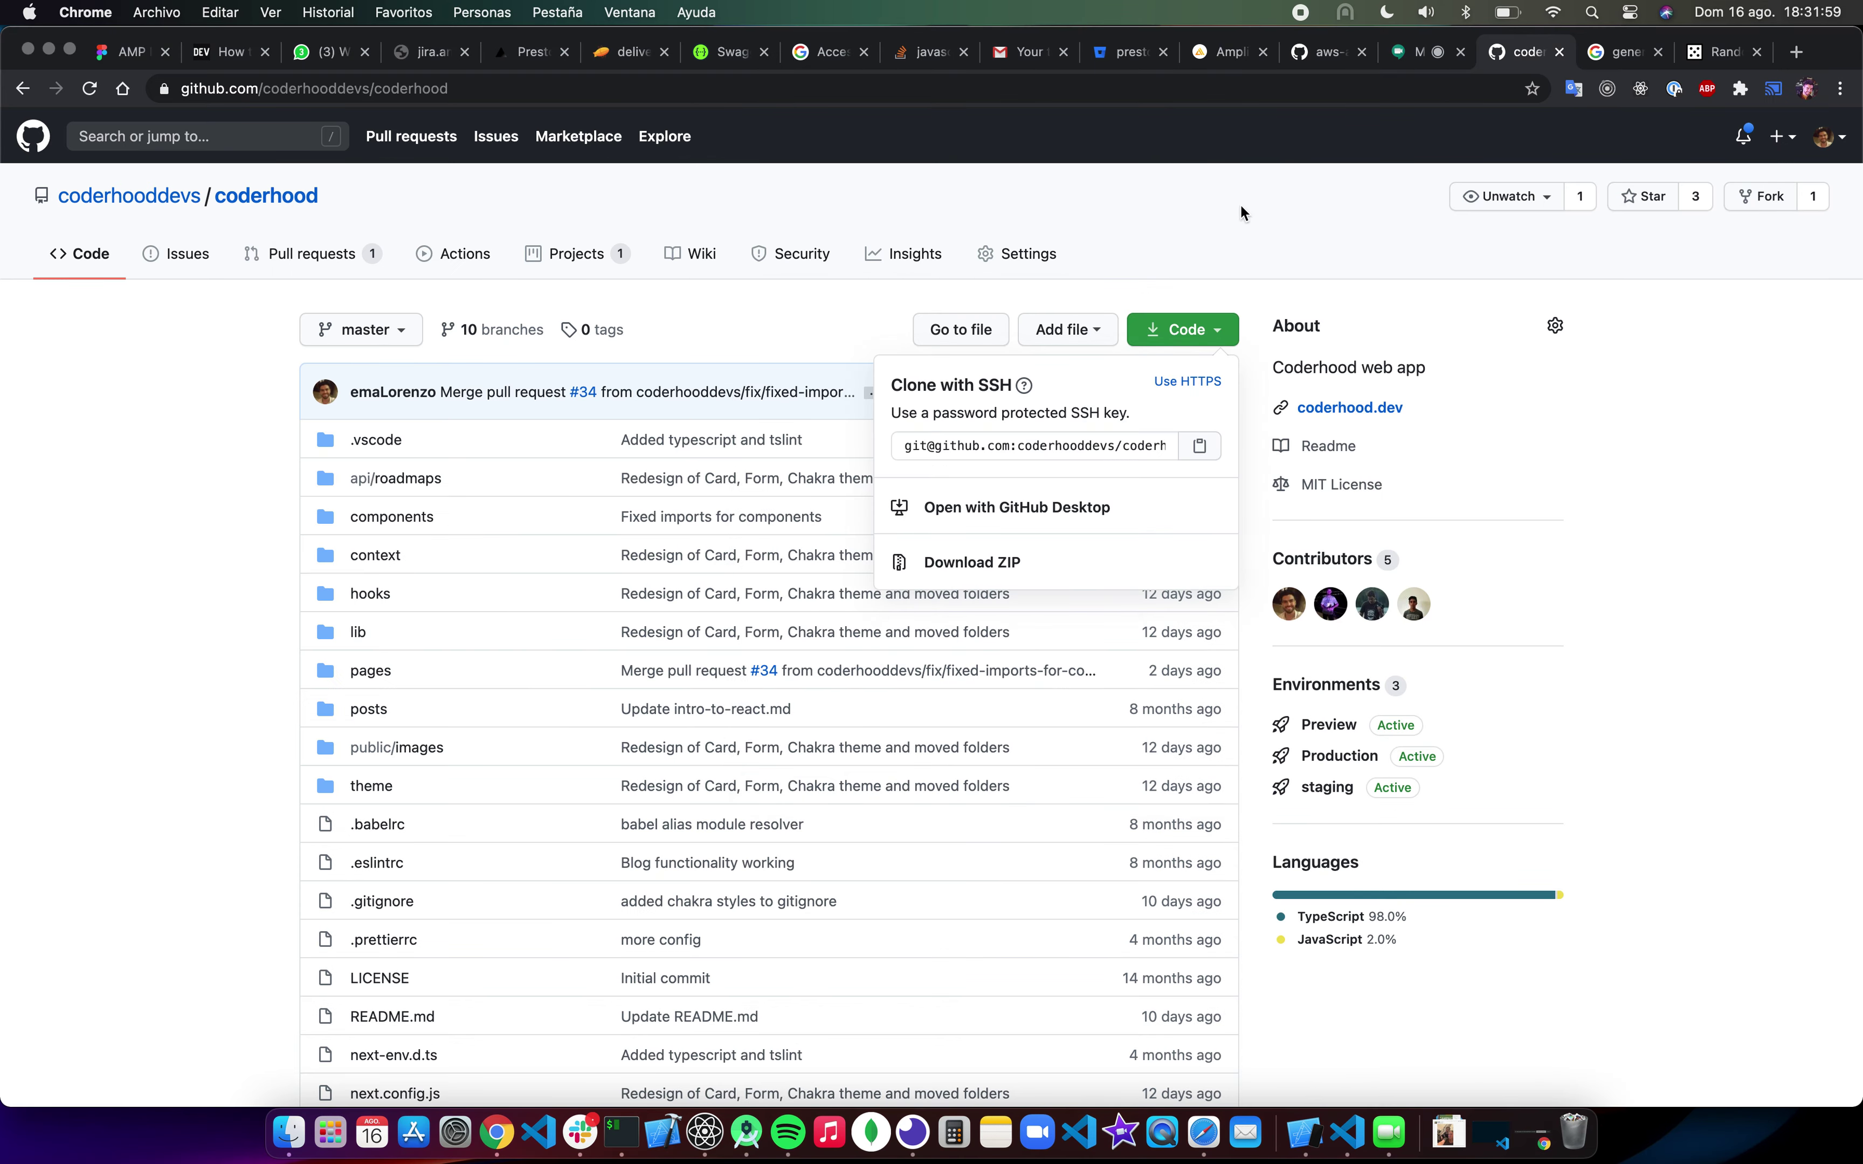
{"action": "left_click", "coordinate": [1419, 52]}
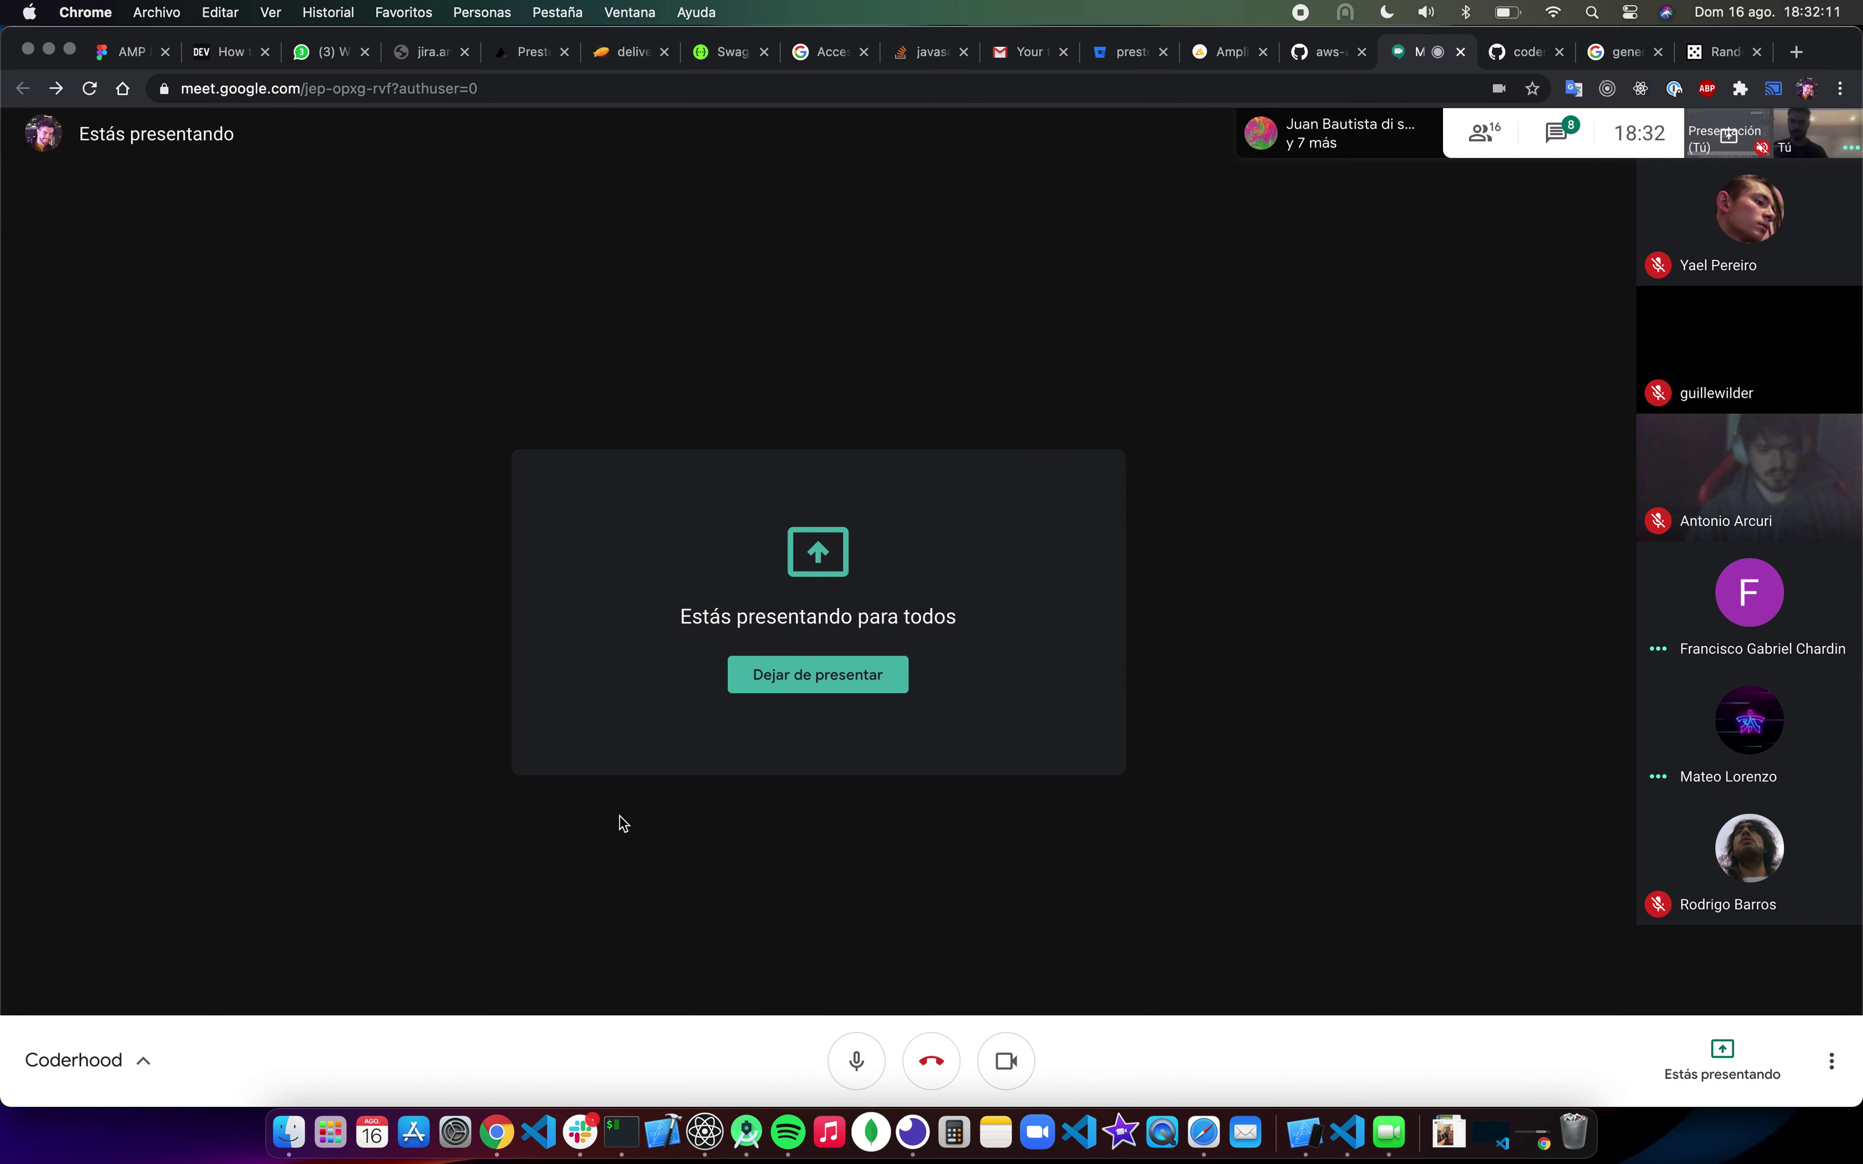
{"action": "left_click", "coordinate": [847, 1062]}
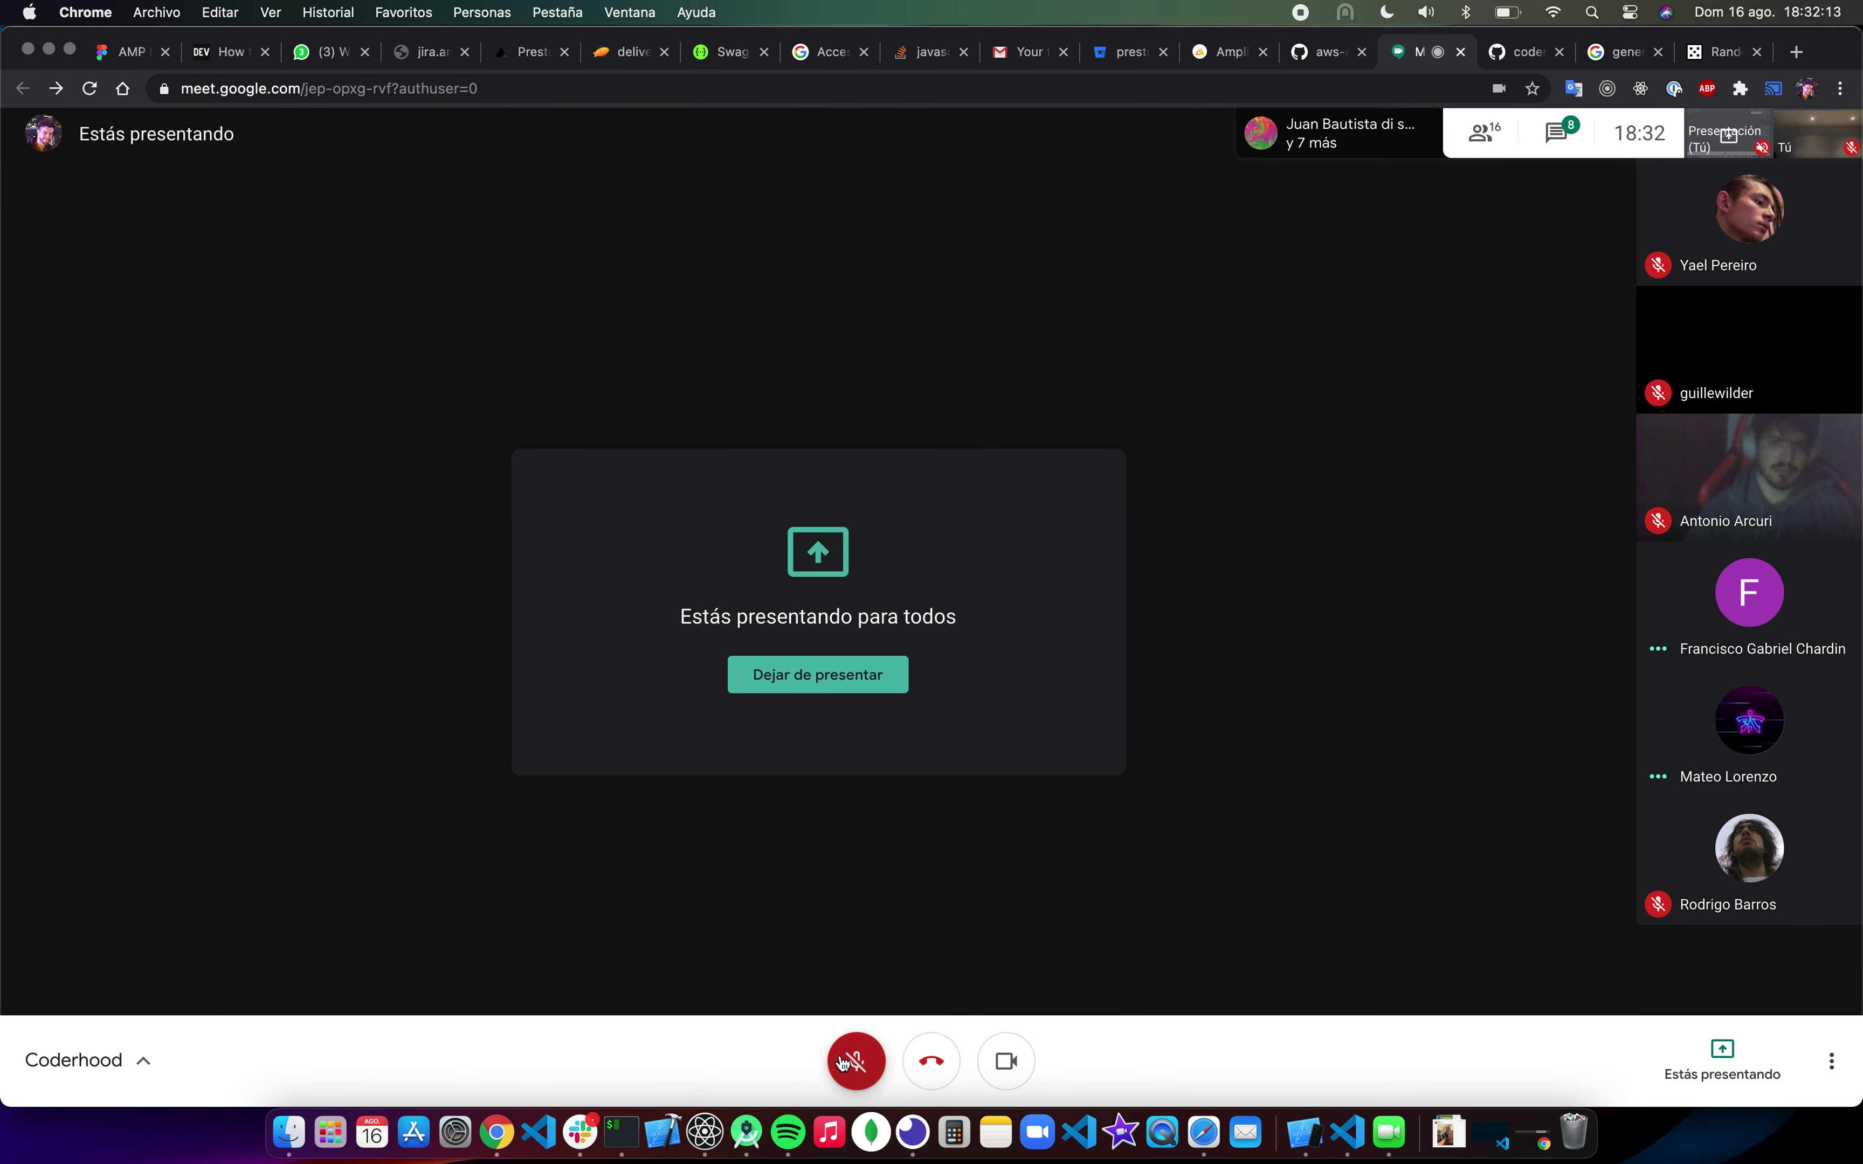